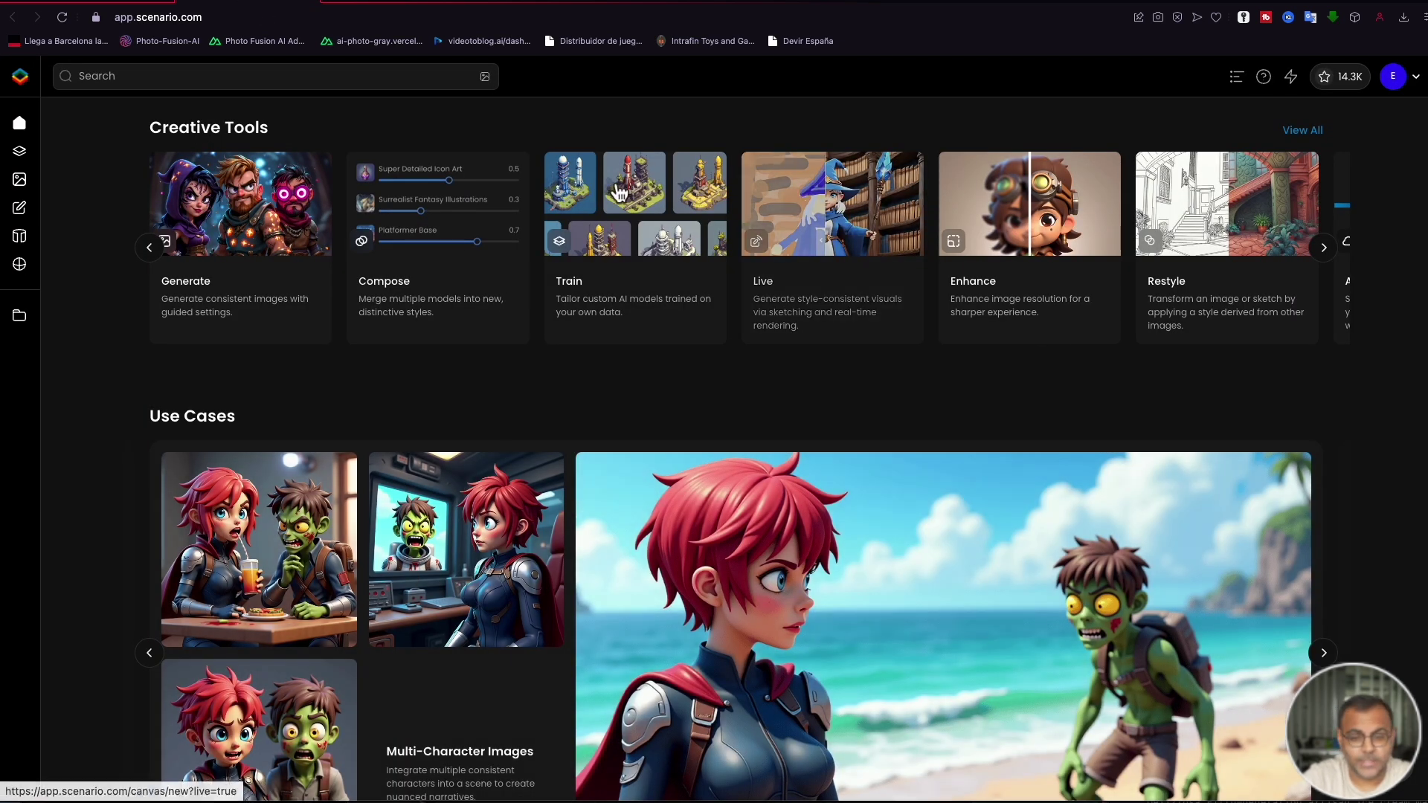
Step: On the Models page, show Platform models instead of Your models and scroll through the grid
{"action": "mouse_move", "coordinate": [31, 160]}
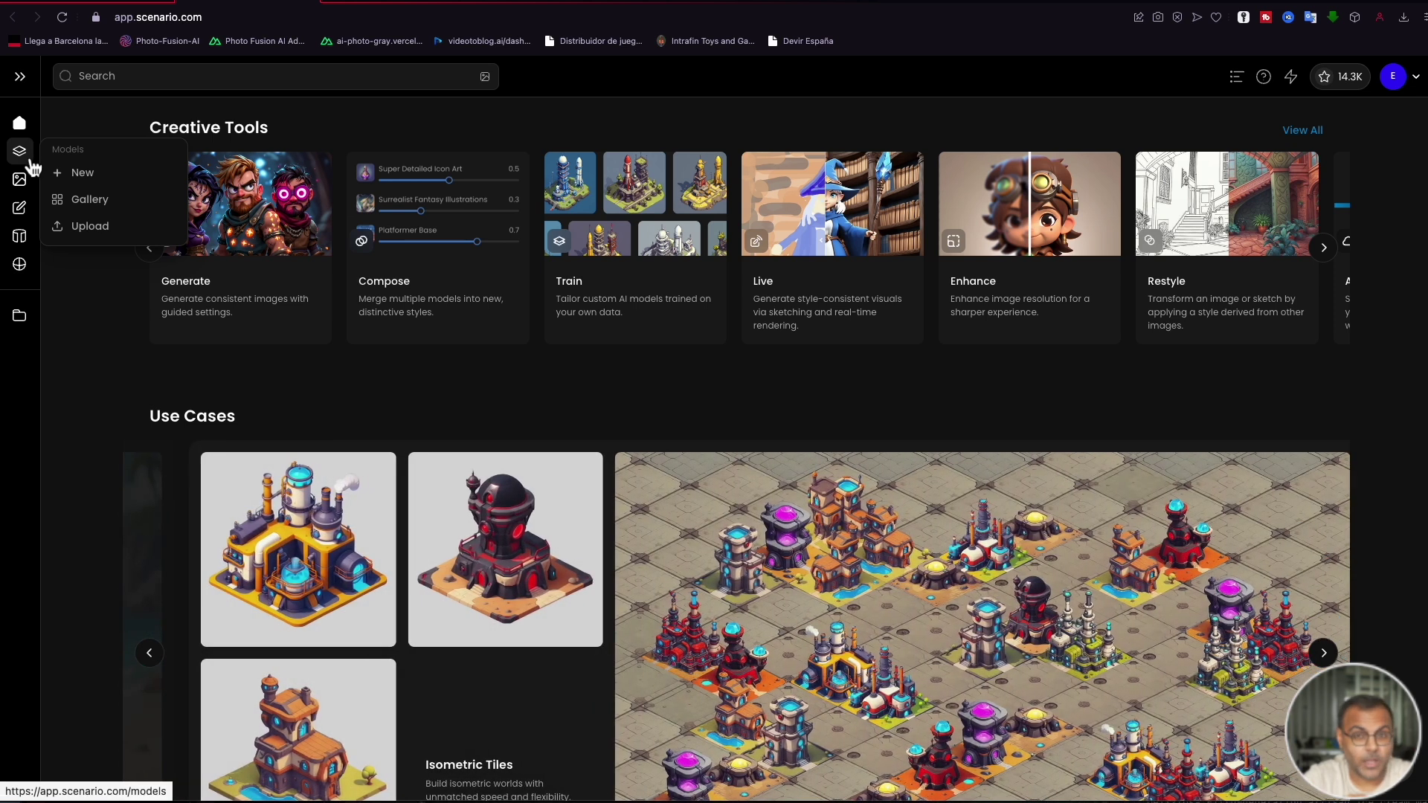
{"action": "left_click", "coordinate": [31, 162]}
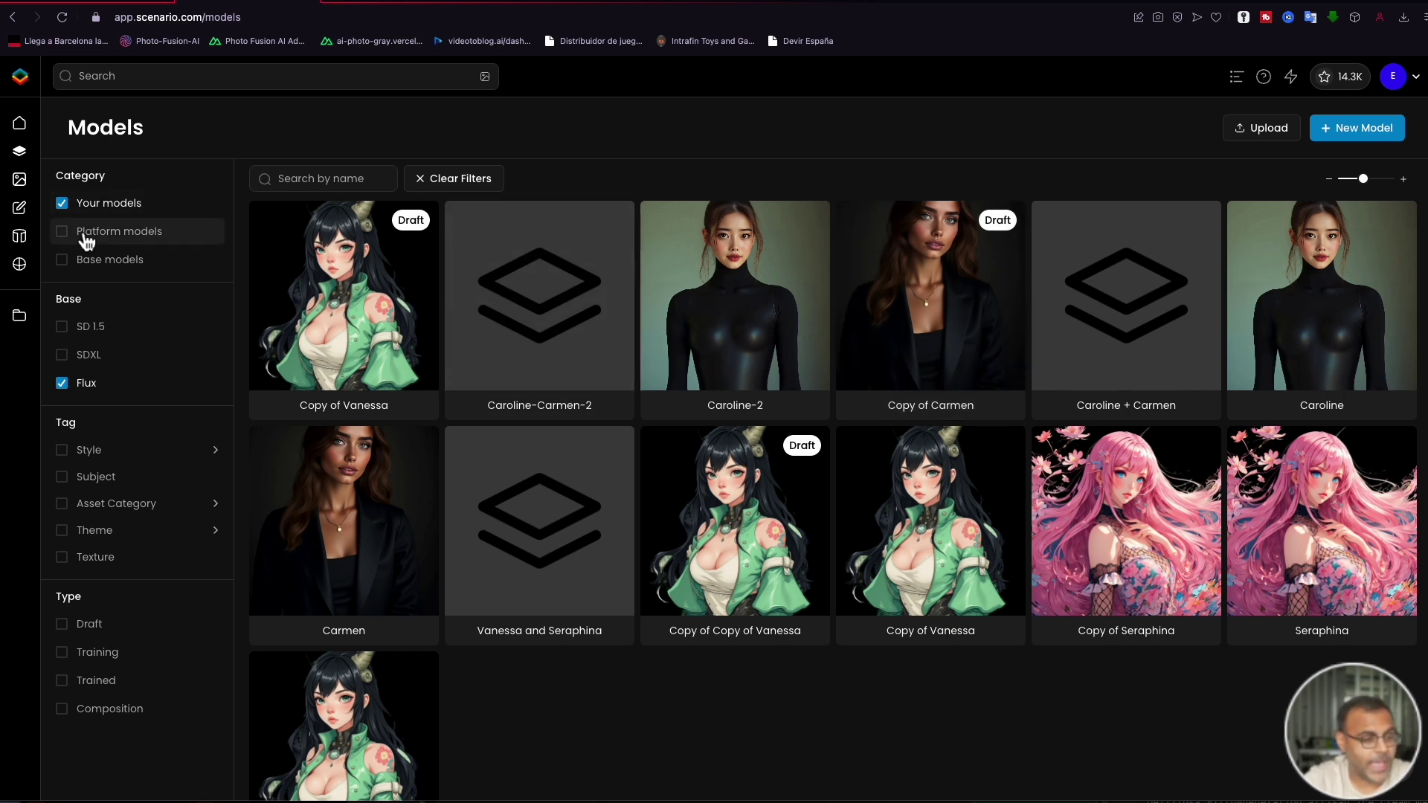
{"action": "left_click", "coordinate": [67, 203]}
{"action": "left_click", "coordinate": [75, 234]}
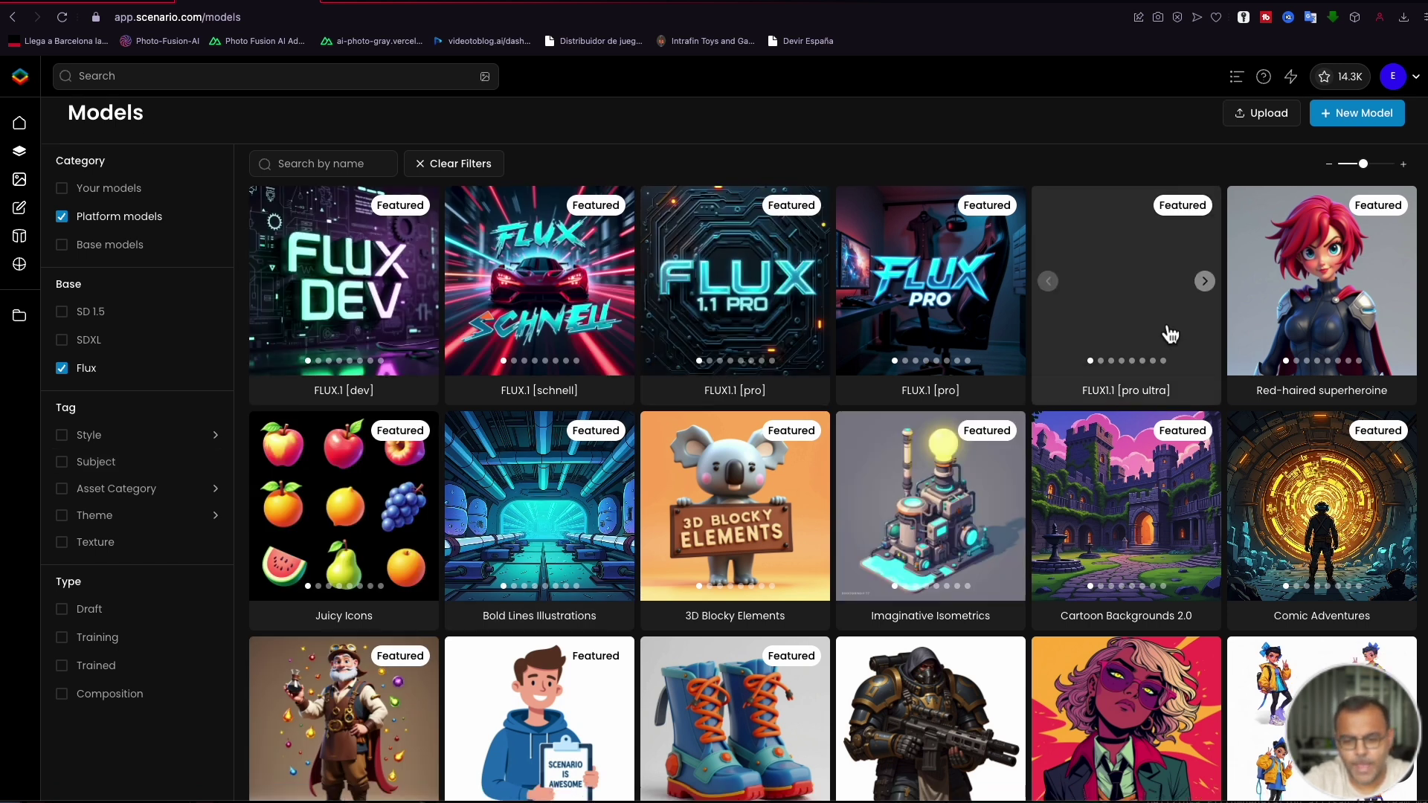
{"action": "scroll", "coordinate": [1168, 328], "scroll_direction": "down", "scroll_amount": 1}
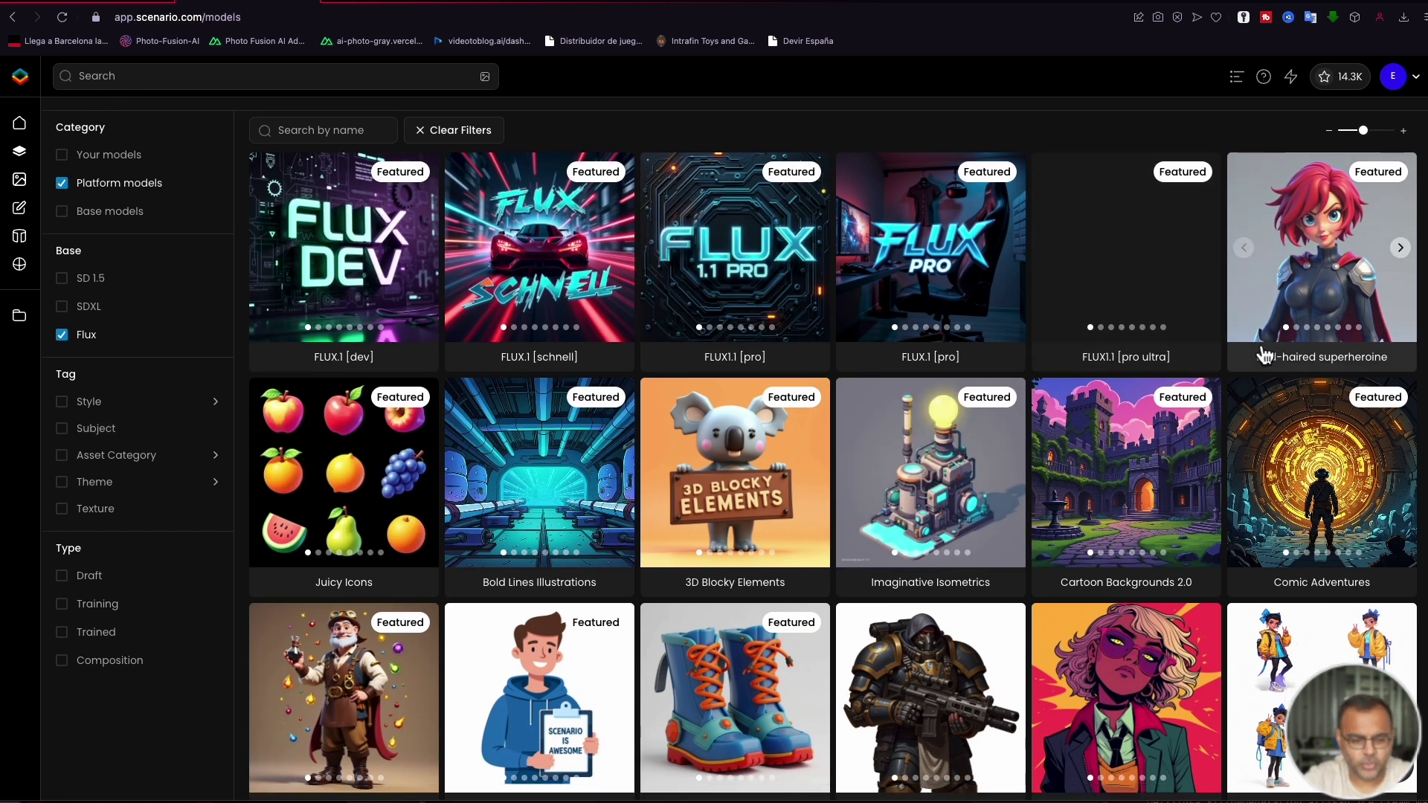
{"action": "scroll", "coordinate": [1250, 372], "scroll_direction": "down", "scroll_amount": 5}
{"action": "scroll", "coordinate": [638, 620], "scroll_direction": "down", "scroll_amount": 3}
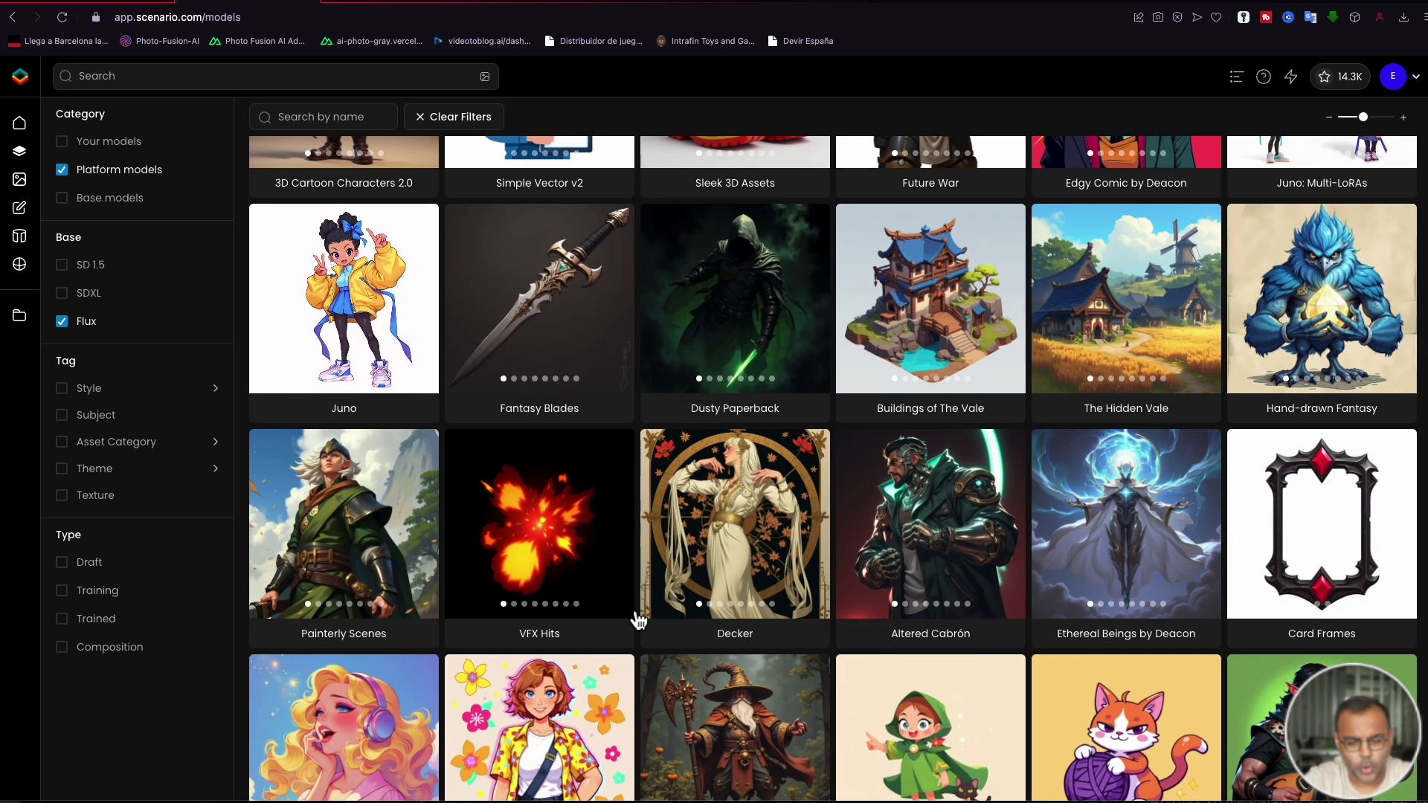
{"action": "scroll", "coordinate": [880, 628], "scroll_direction": "down", "scroll_amount": 2}
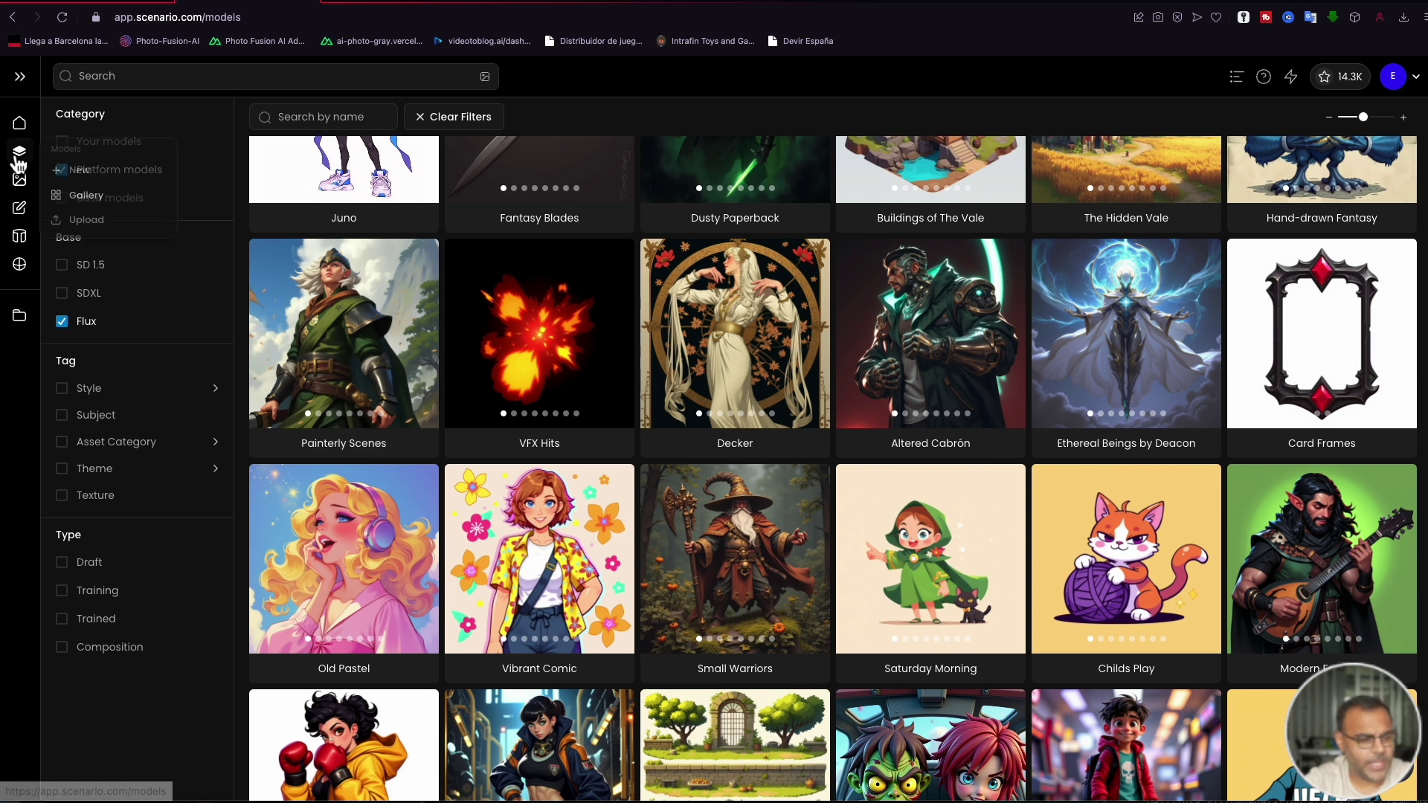
Step: Start composing a new model and list your own trained models
{"action": "mouse_move", "coordinate": [24, 158]}
{"action": "left_click", "coordinate": [103, 175]}
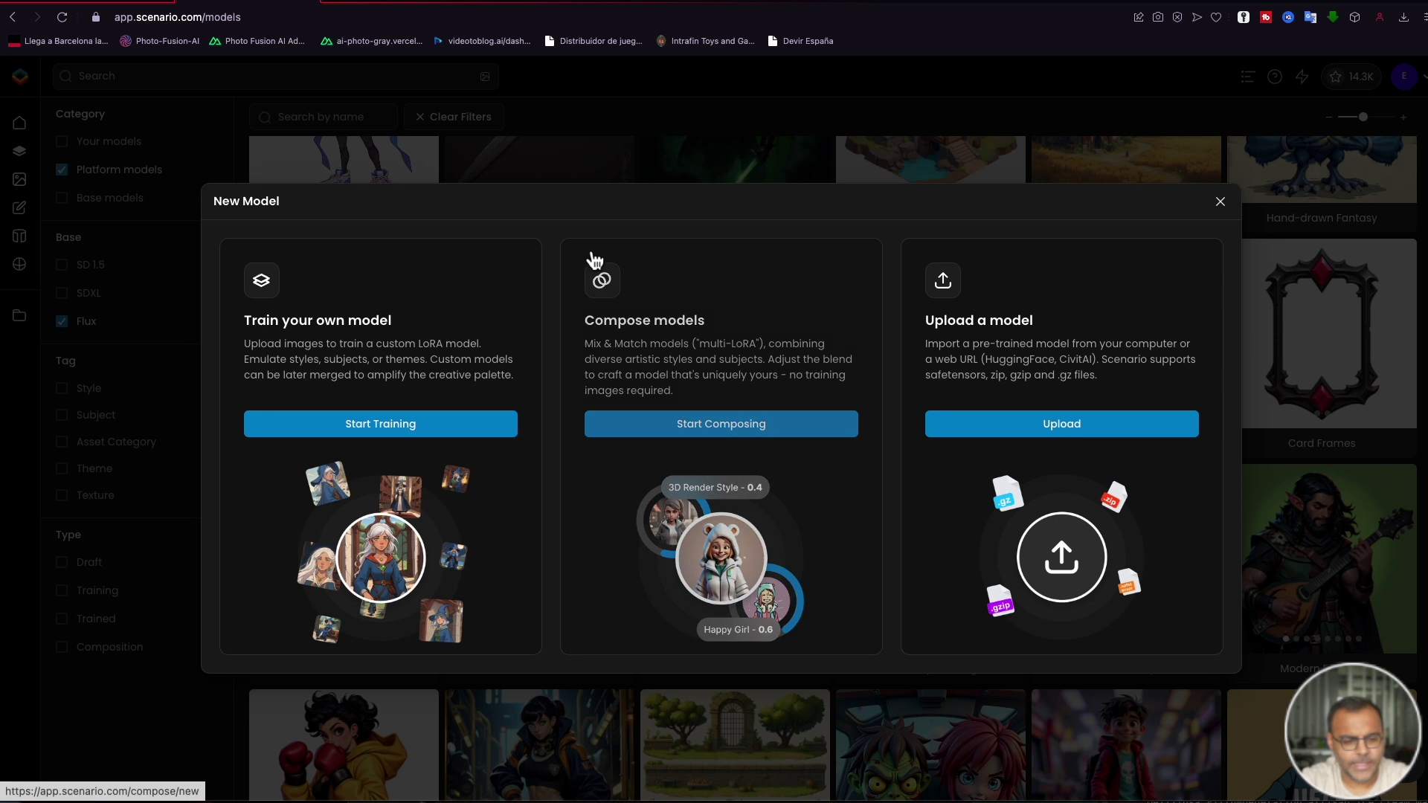
{"action": "left_click", "coordinate": [698, 431]}
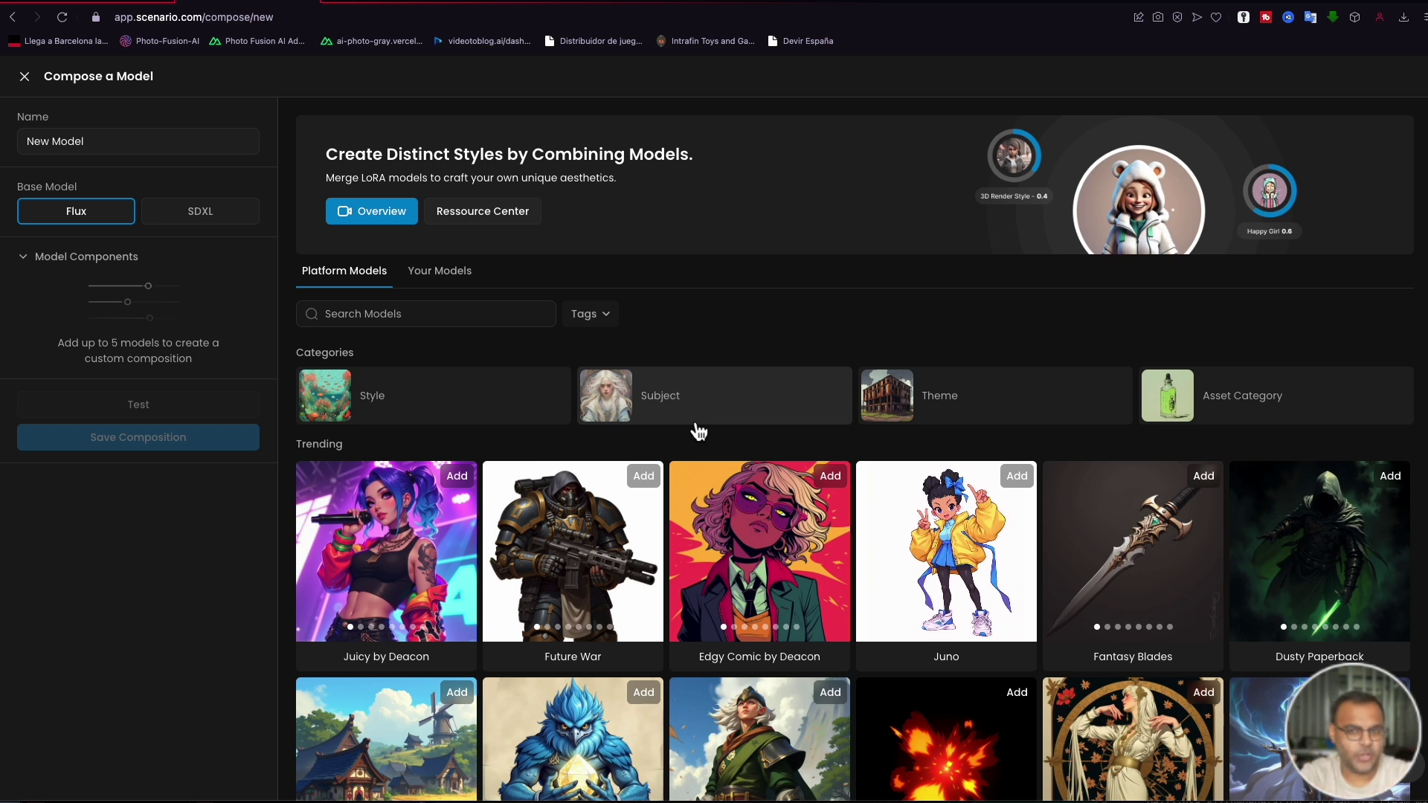
{"action": "triple_click", "coordinate": [71, 142]}
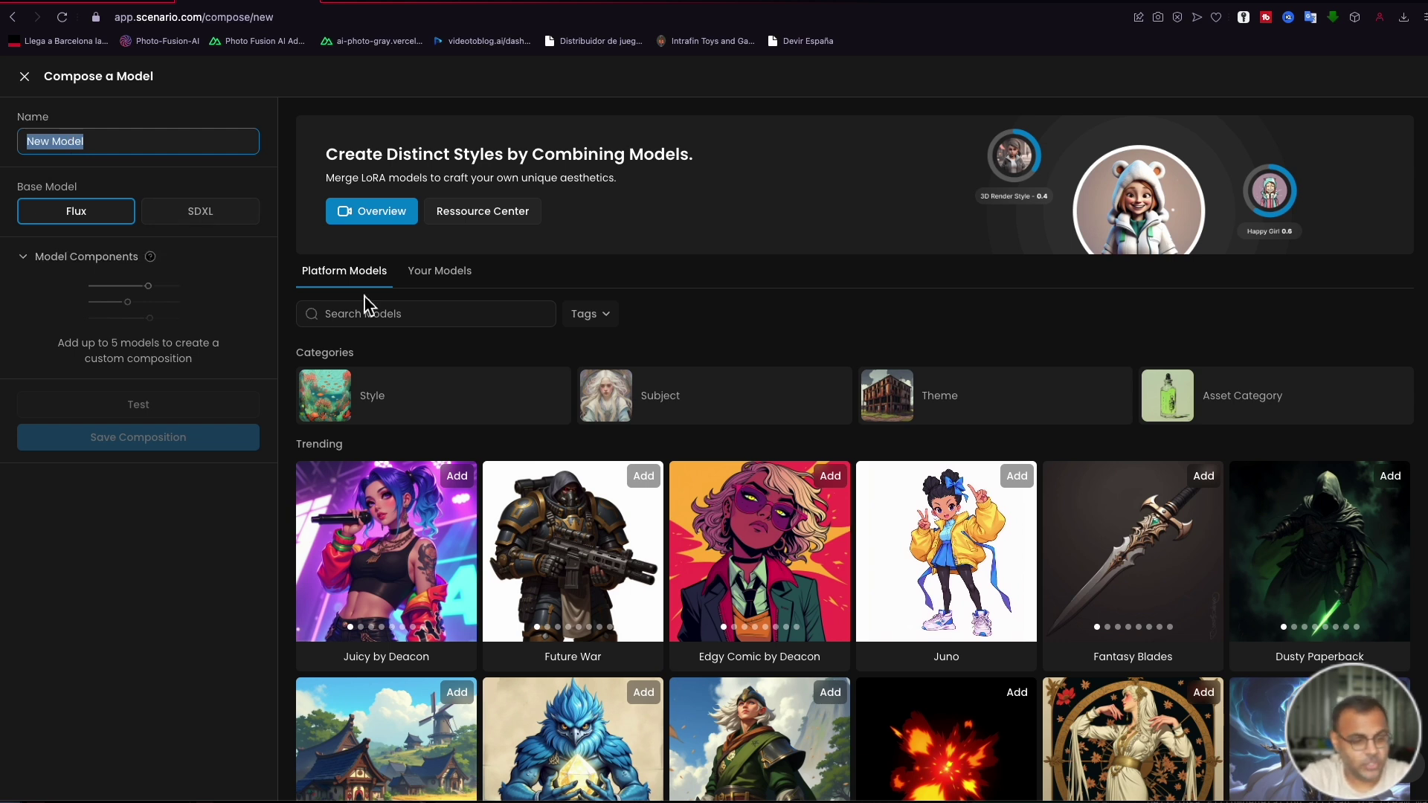
{"action": "left_click", "coordinate": [435, 283]}
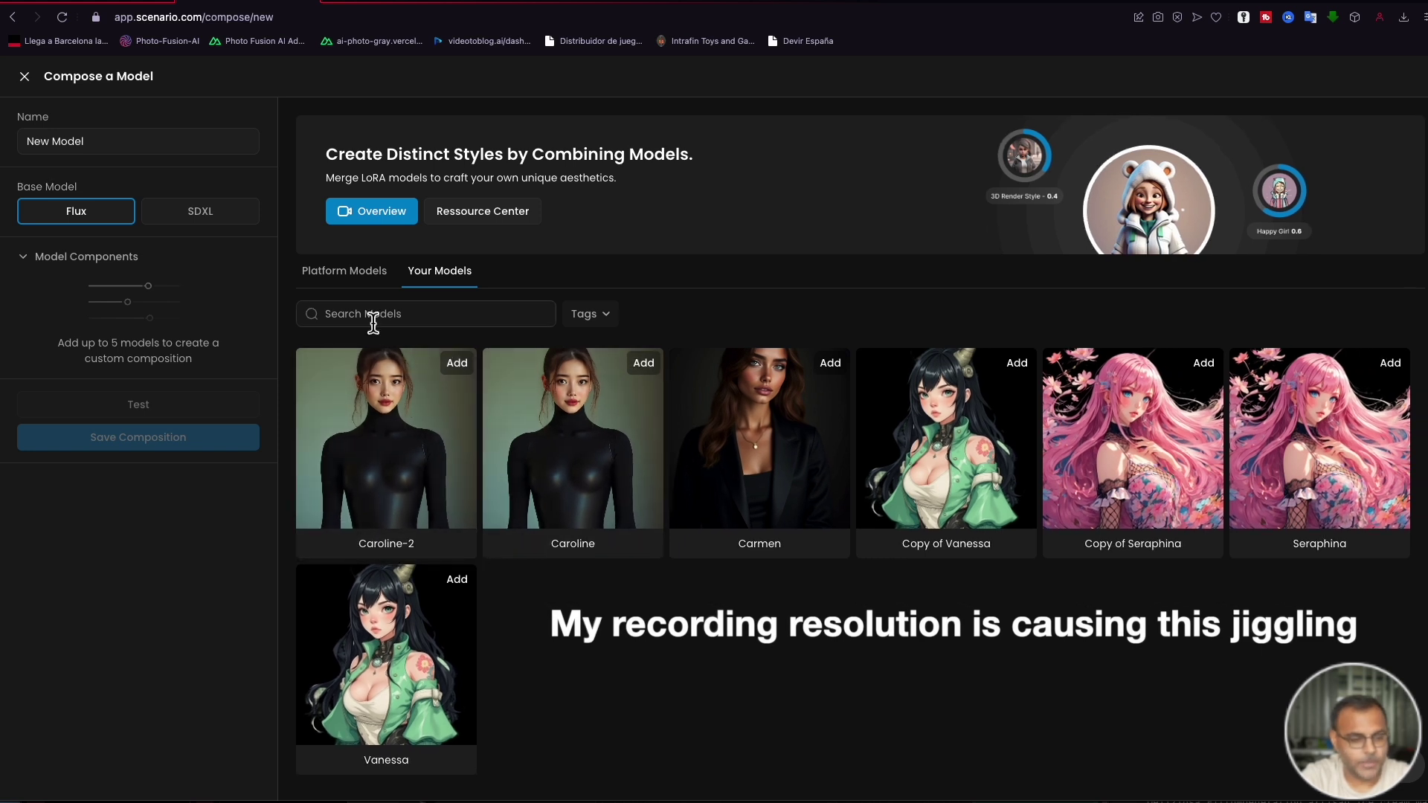
Step: Combine Caroline-2 and Carmen, name the composition Carline-Carmen-2 and save it
{"action": "left_click", "coordinate": [468, 372]}
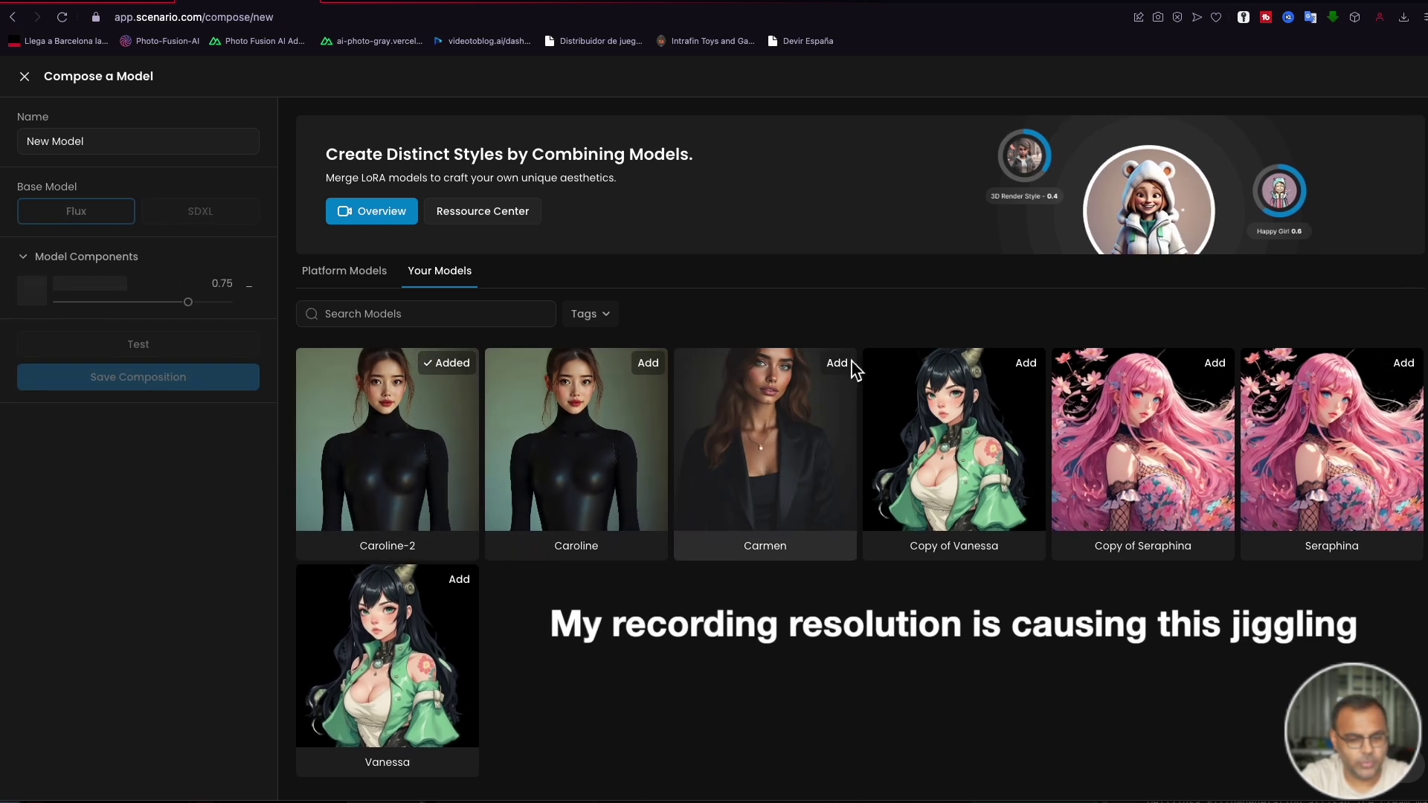
{"action": "left_click", "coordinate": [839, 364]}
{"action": "triple_click", "coordinate": [64, 140]}
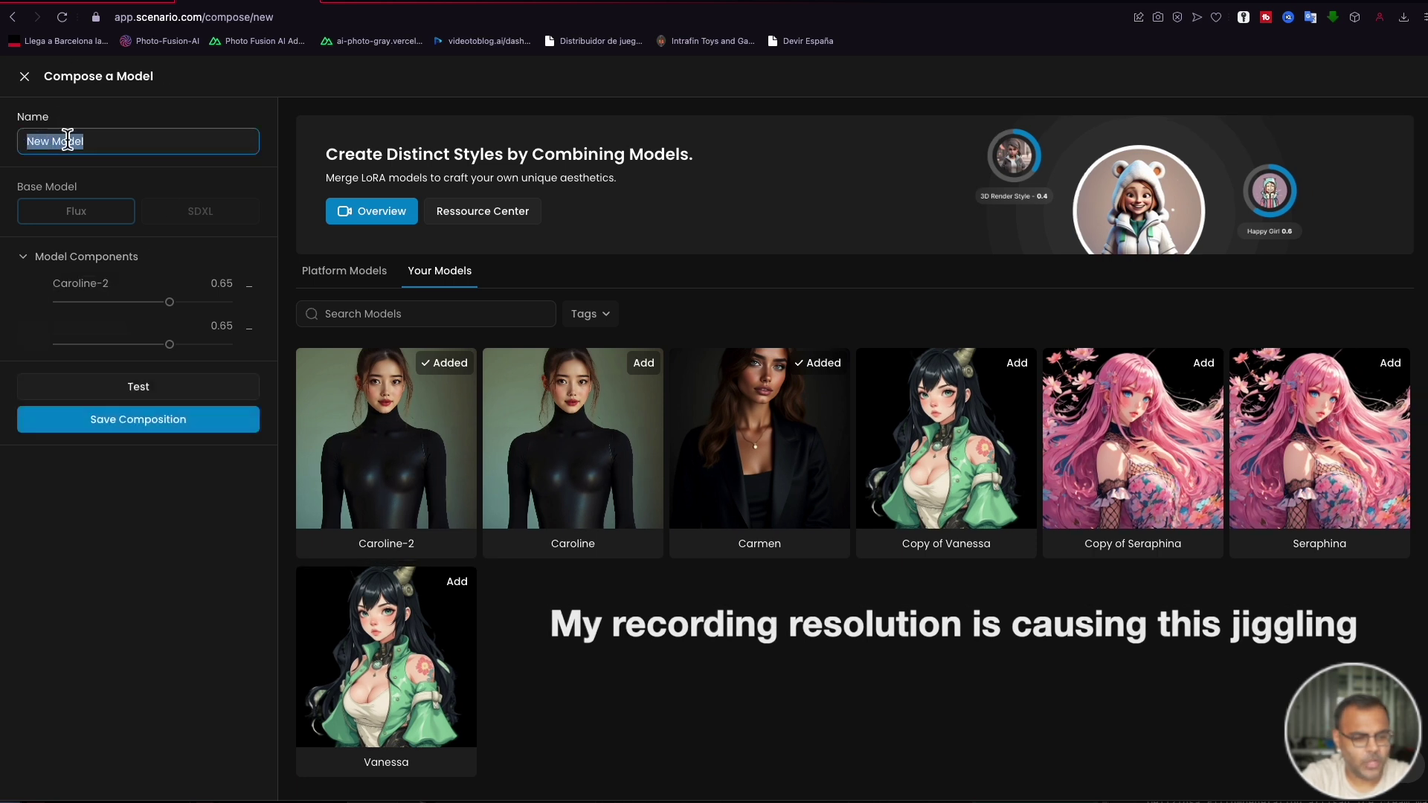
{"action": "type", "text": "Carline-Carmen-2"}
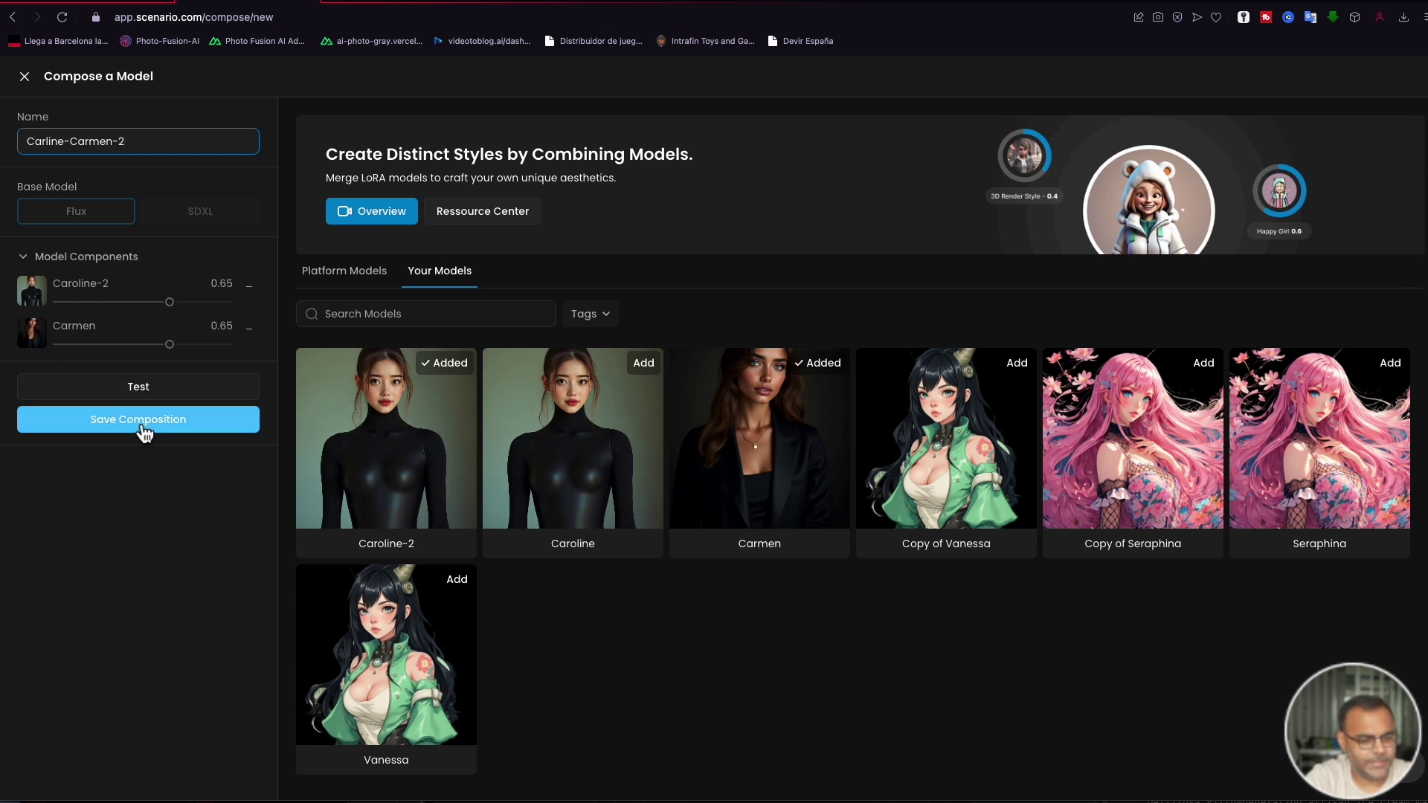
{"action": "left_click", "coordinate": [136, 421]}
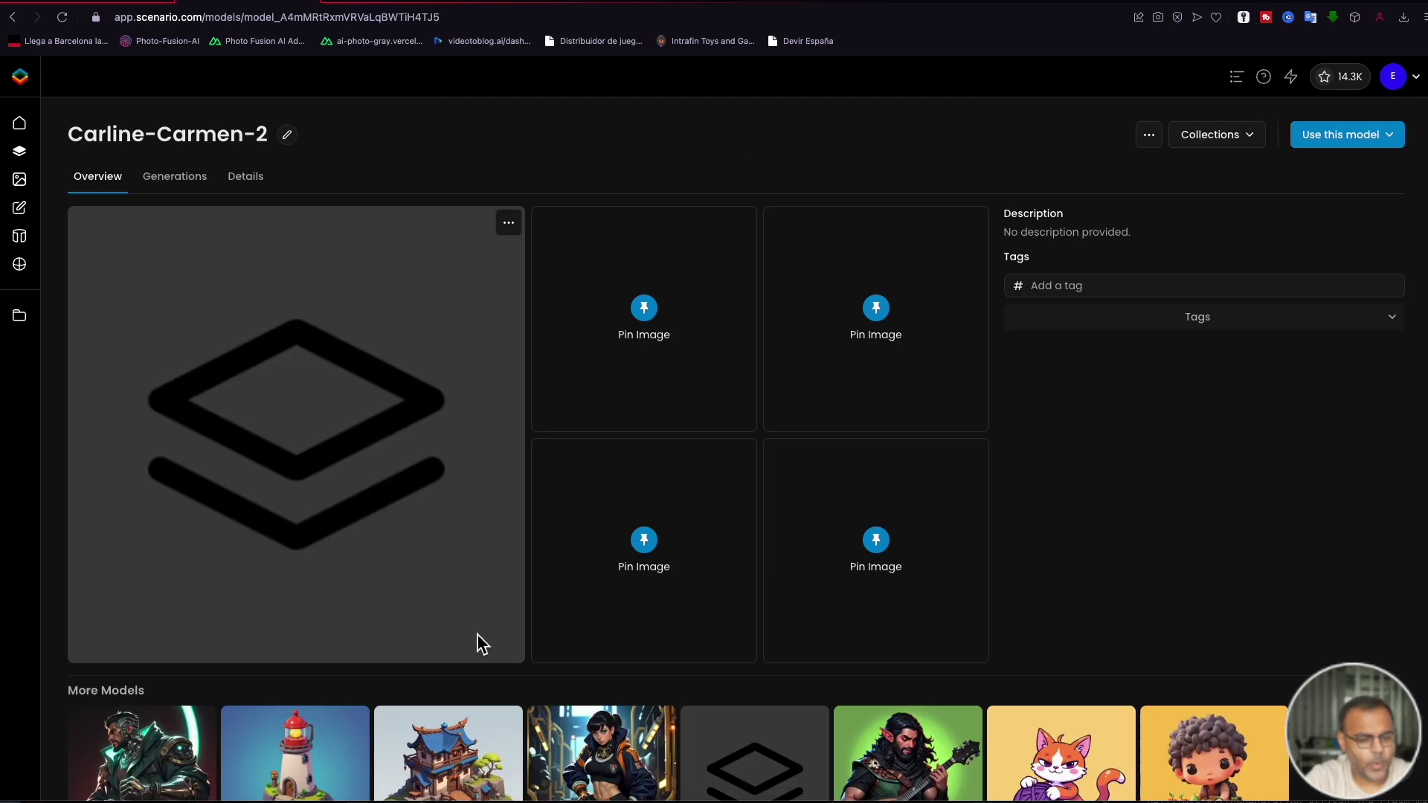
{"action": "left_click", "coordinate": [1396, 140]}
Step: Generate with Carline-Carmen-2 and expand its Caroline-2 and Carmen component weights
{"action": "left_click", "coordinate": [1335, 174]}
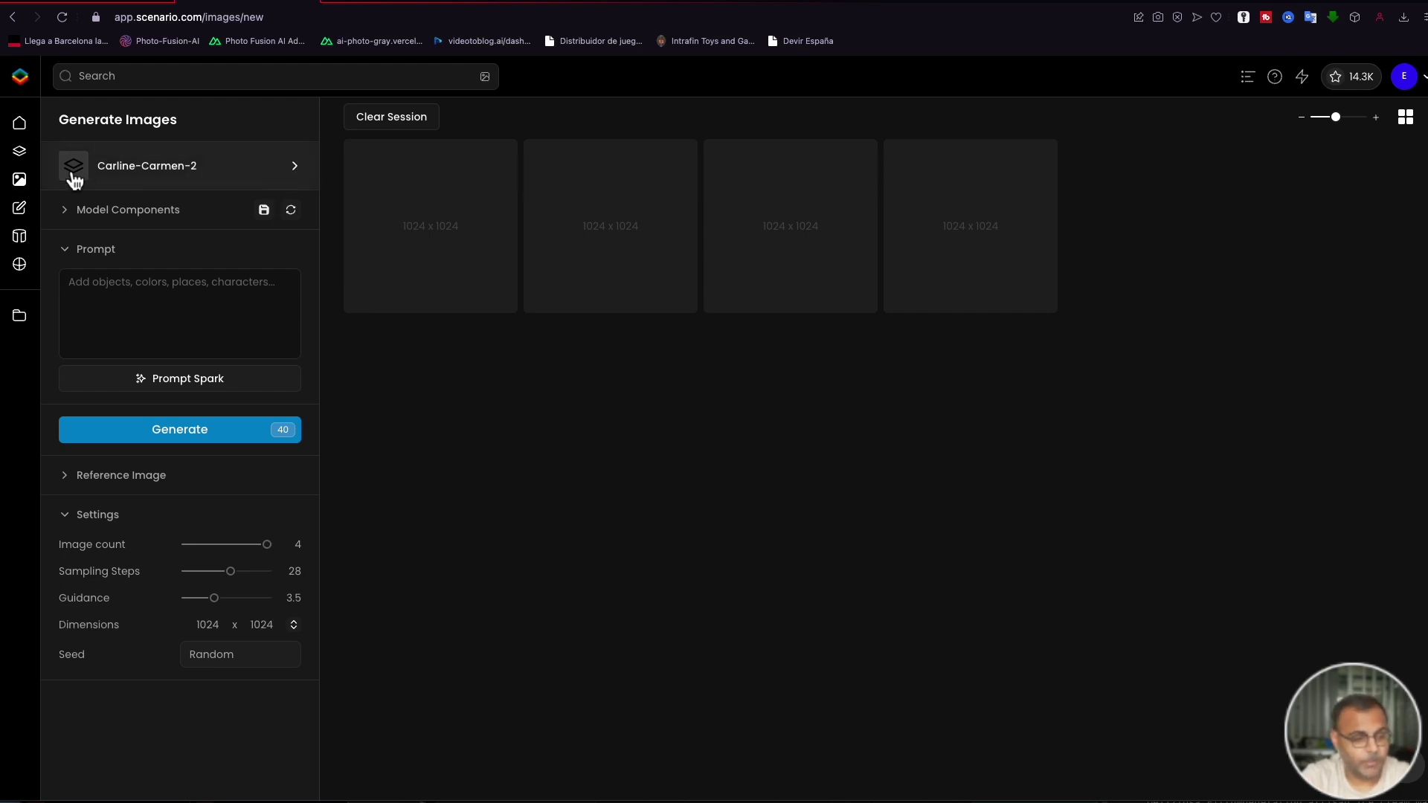
{"action": "left_click", "coordinate": [77, 214]}
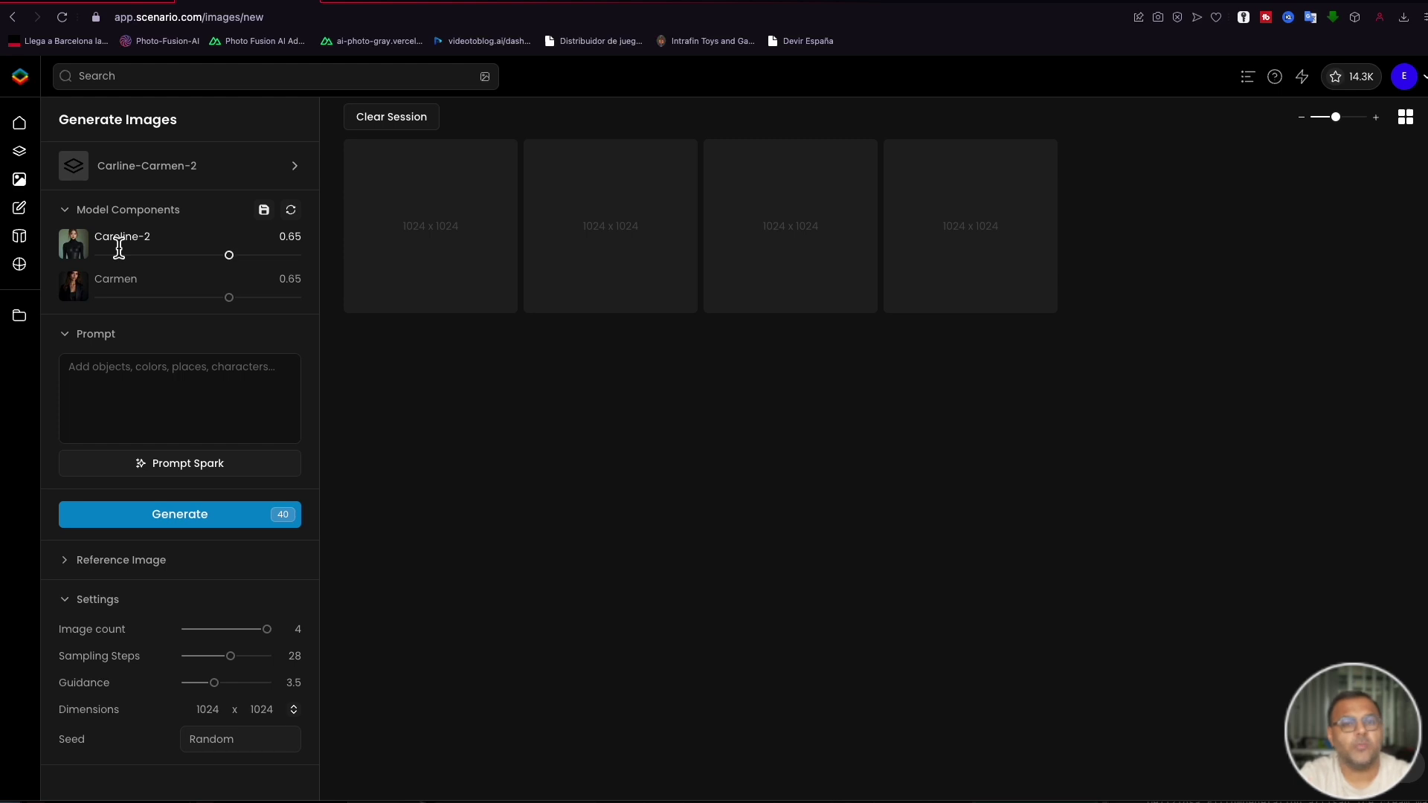
{"action": "left_click", "coordinate": [98, 385]}
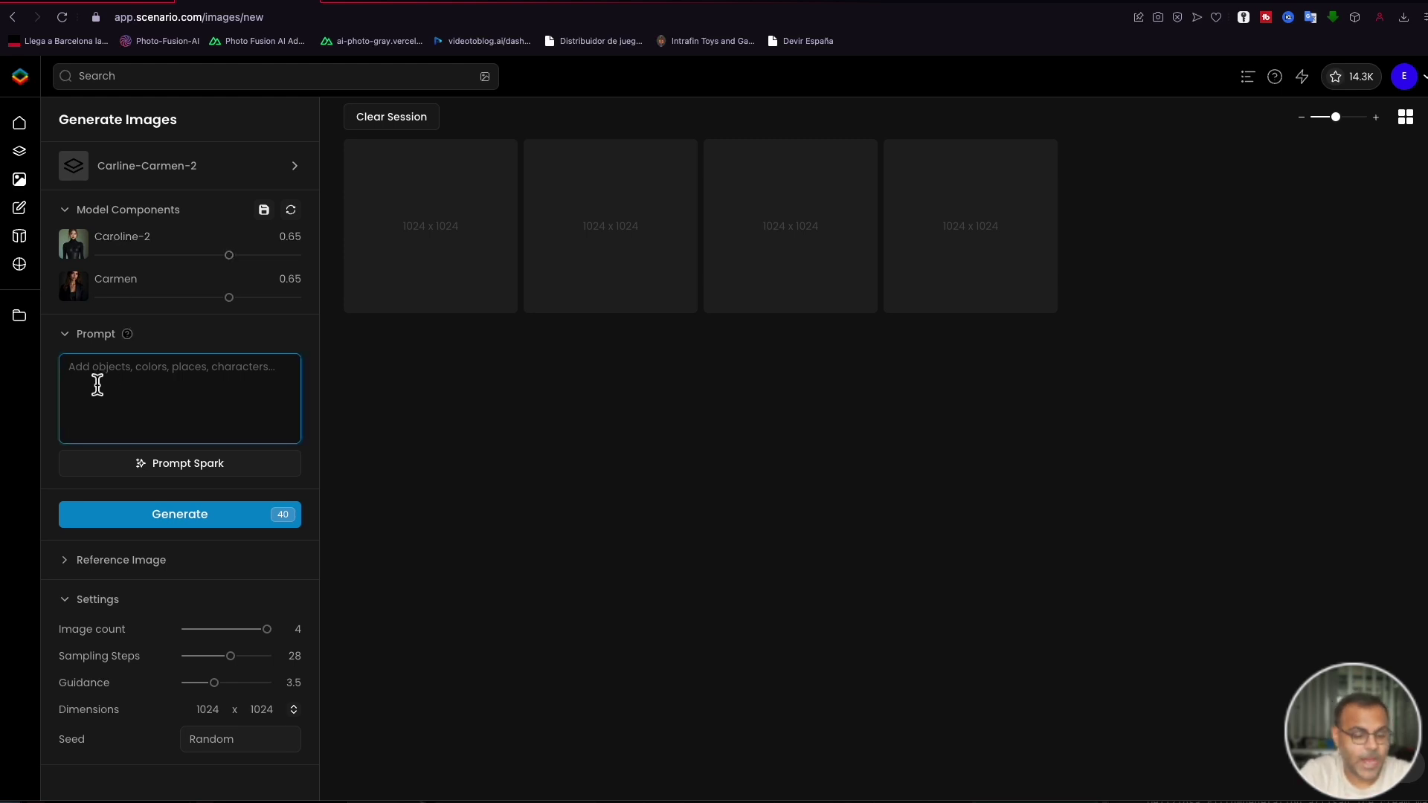
Step: Write a prompt: Carline, an Asian woman drinking coffee, sits next to Carmen eating ice cream
{"action": "type", "text": "Carline, A"}
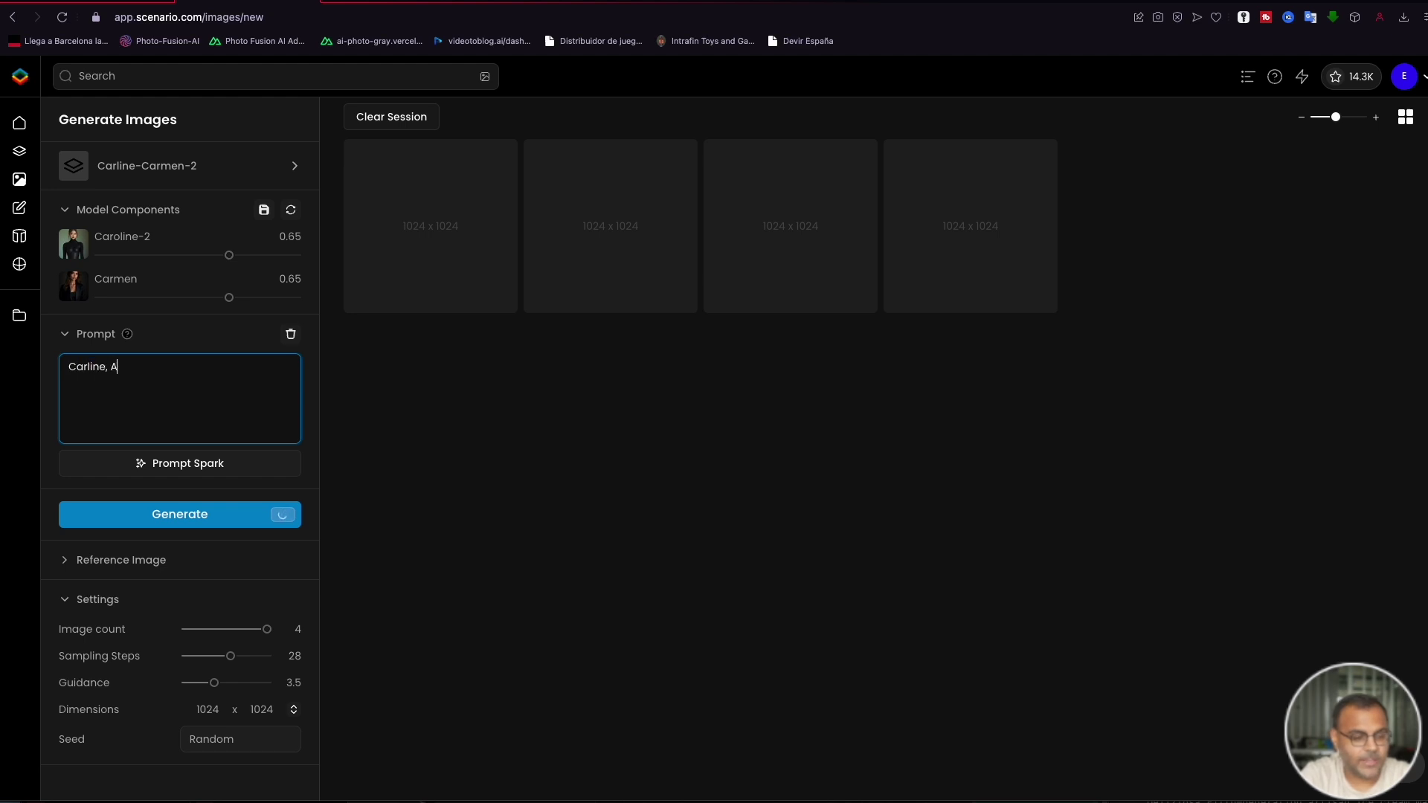
{"action": "type", "text": "n Asian Woman"}
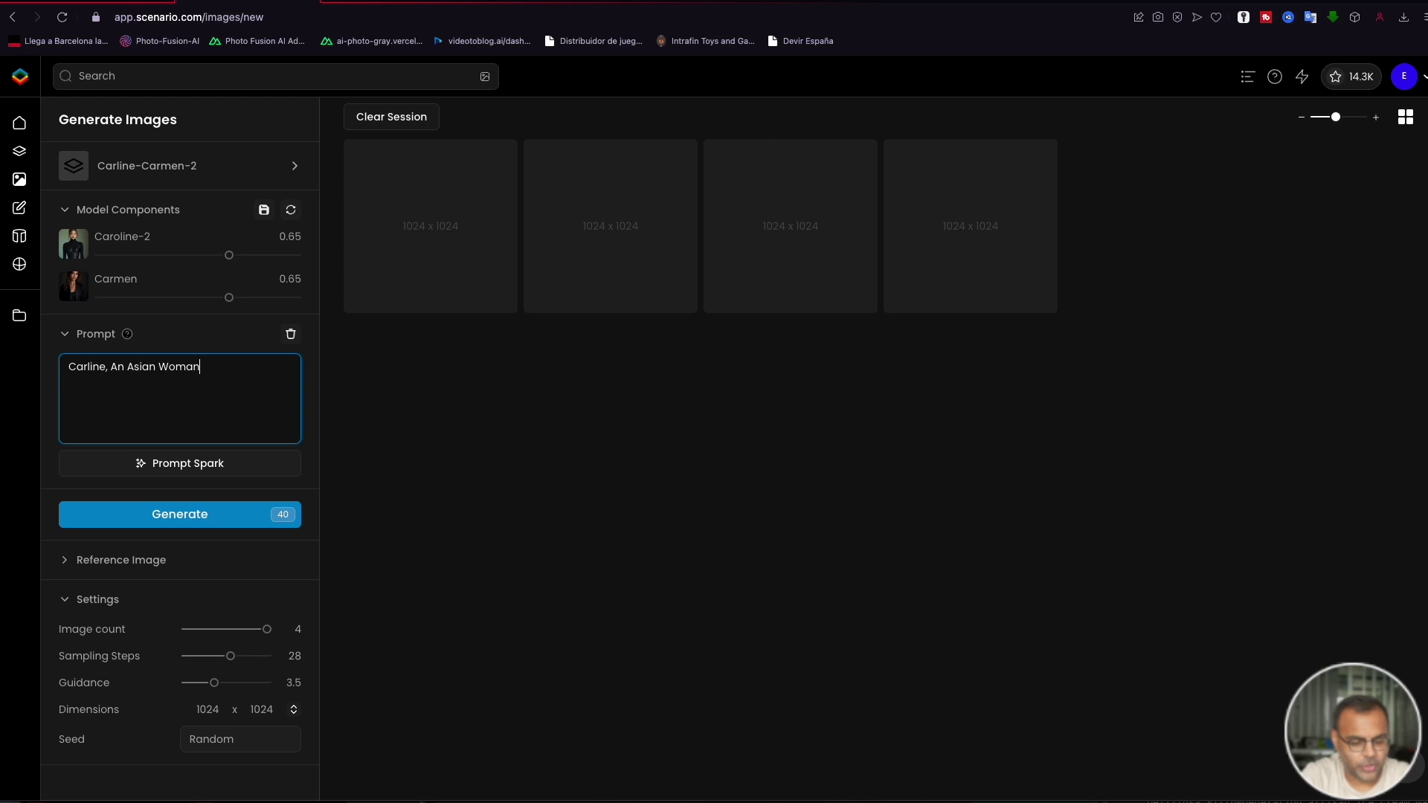
{"action": "type", "text": ", is sitting at a coffee shop drinking a coffee sitting on the right hand side of the table"}
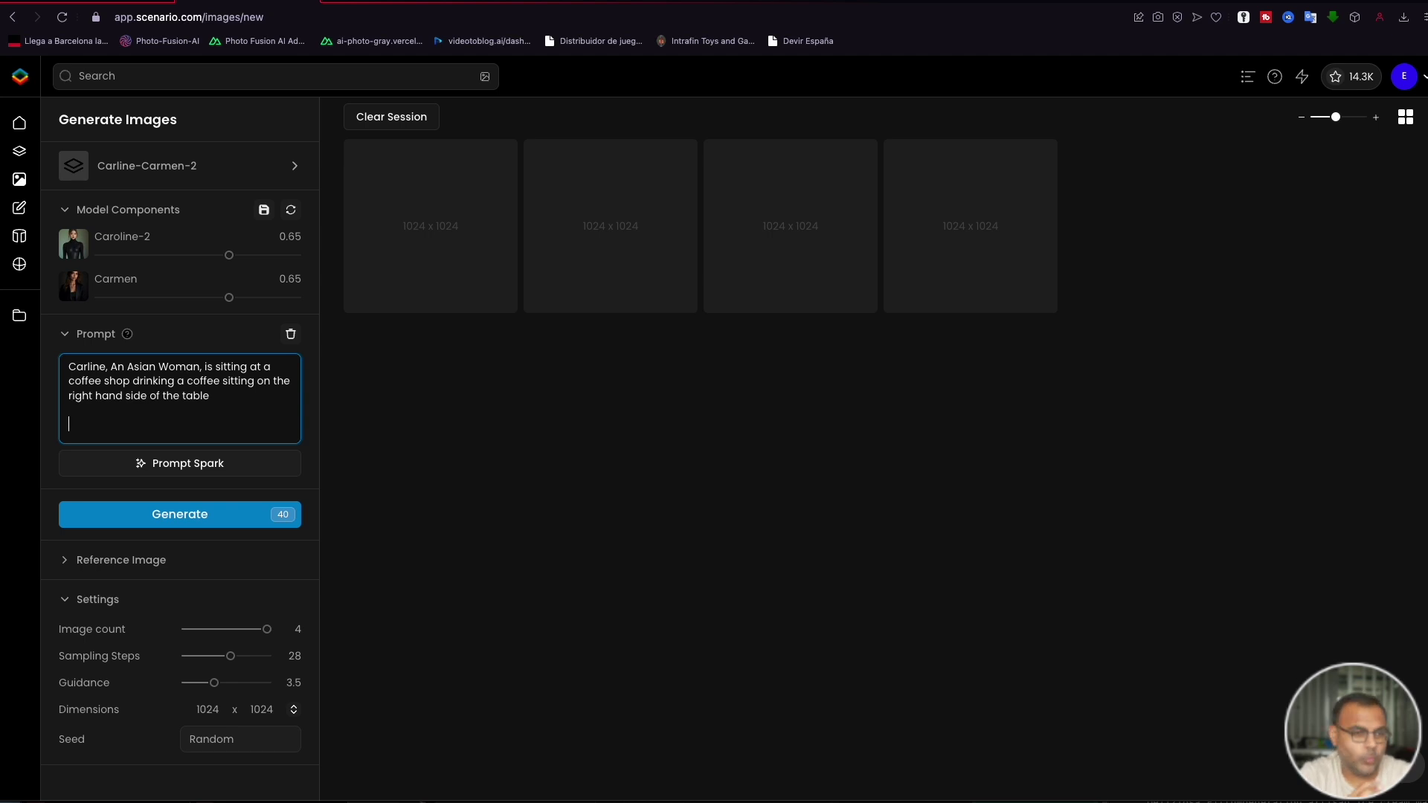
{"action": "key", "text": "Return"}
{"action": "key", "text": "Return"}
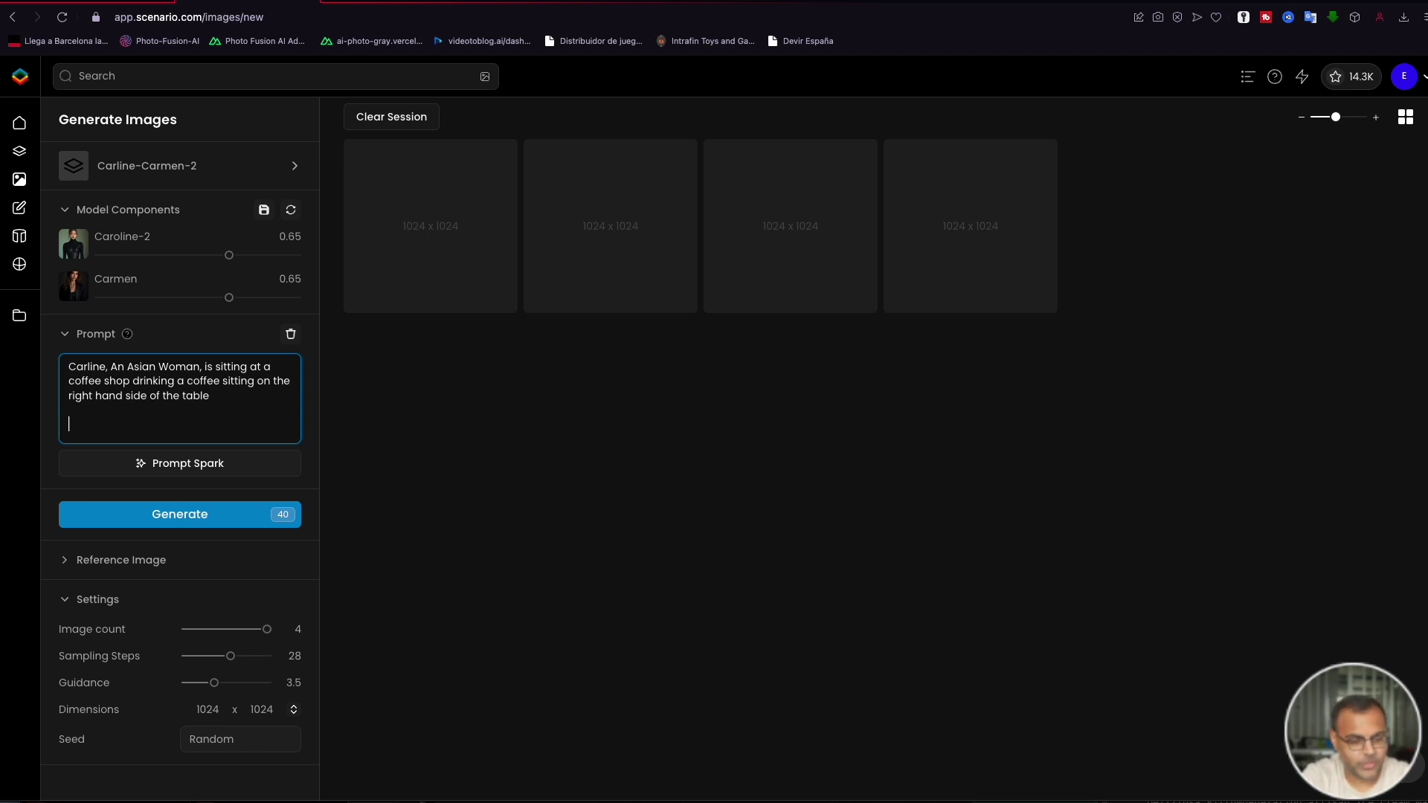
{"action": "type", "text": "is si"}
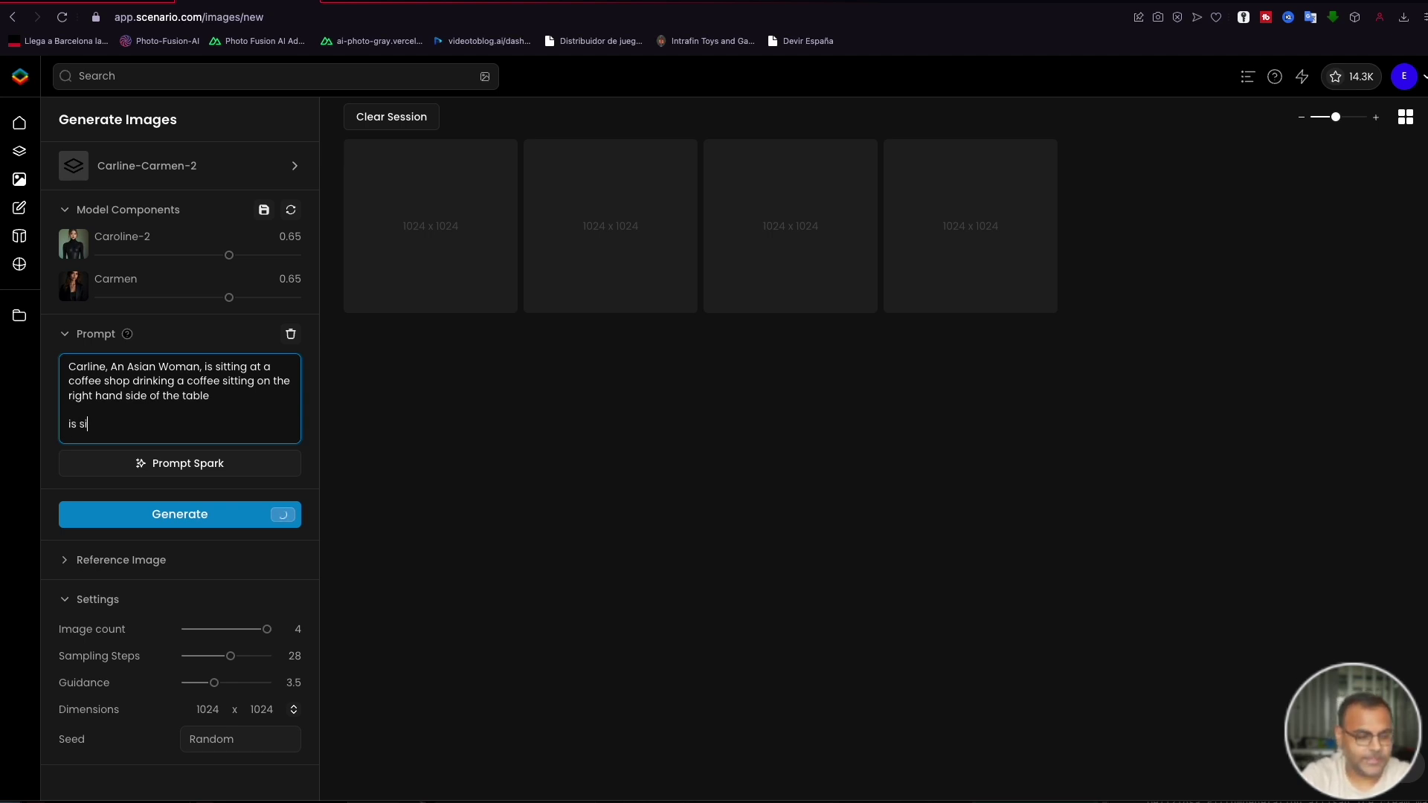
{"action": "type", "text": "tting next to"}
{"action": "key", "text": "Return"}
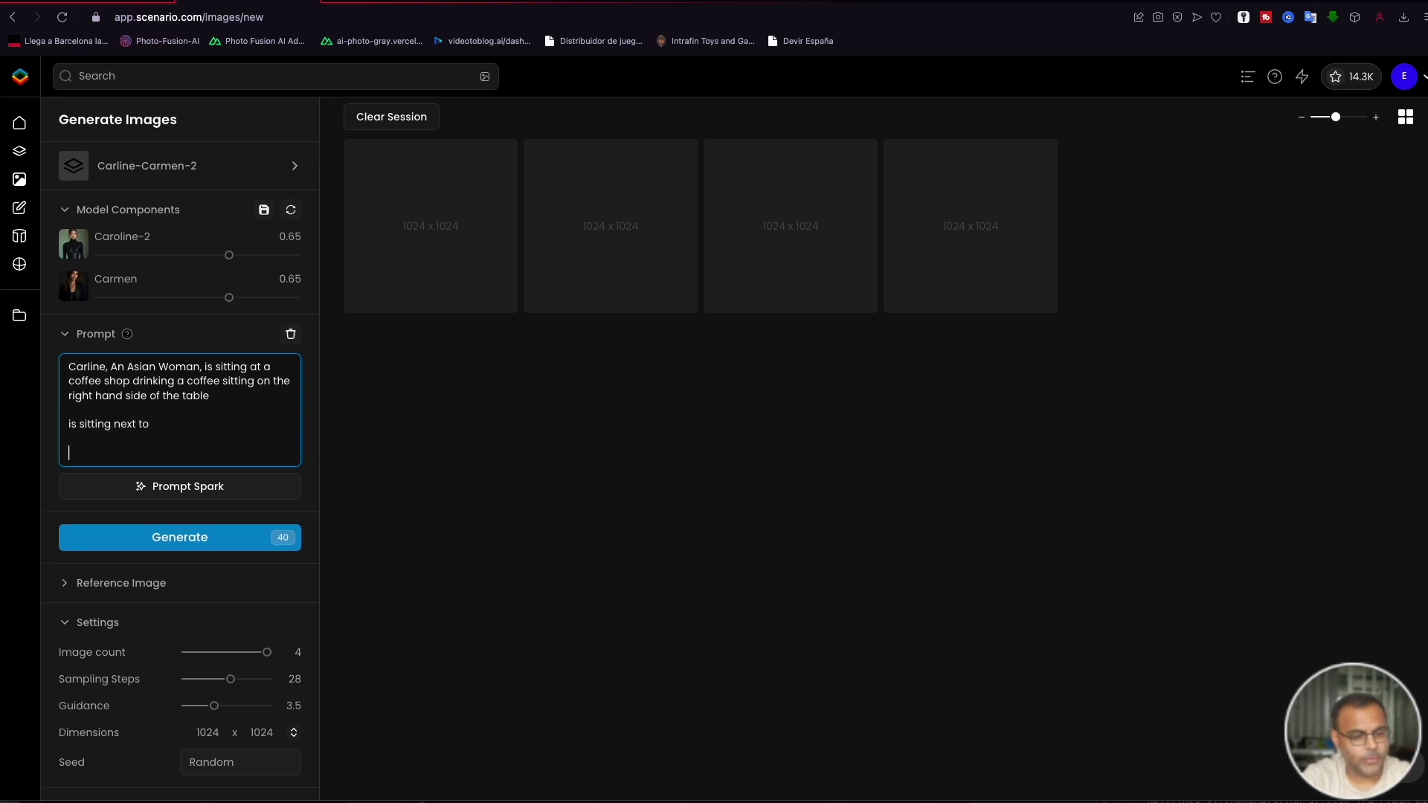
{"action": "key", "text": "Return"}
{"action": "type", "text": "Carmen, "}
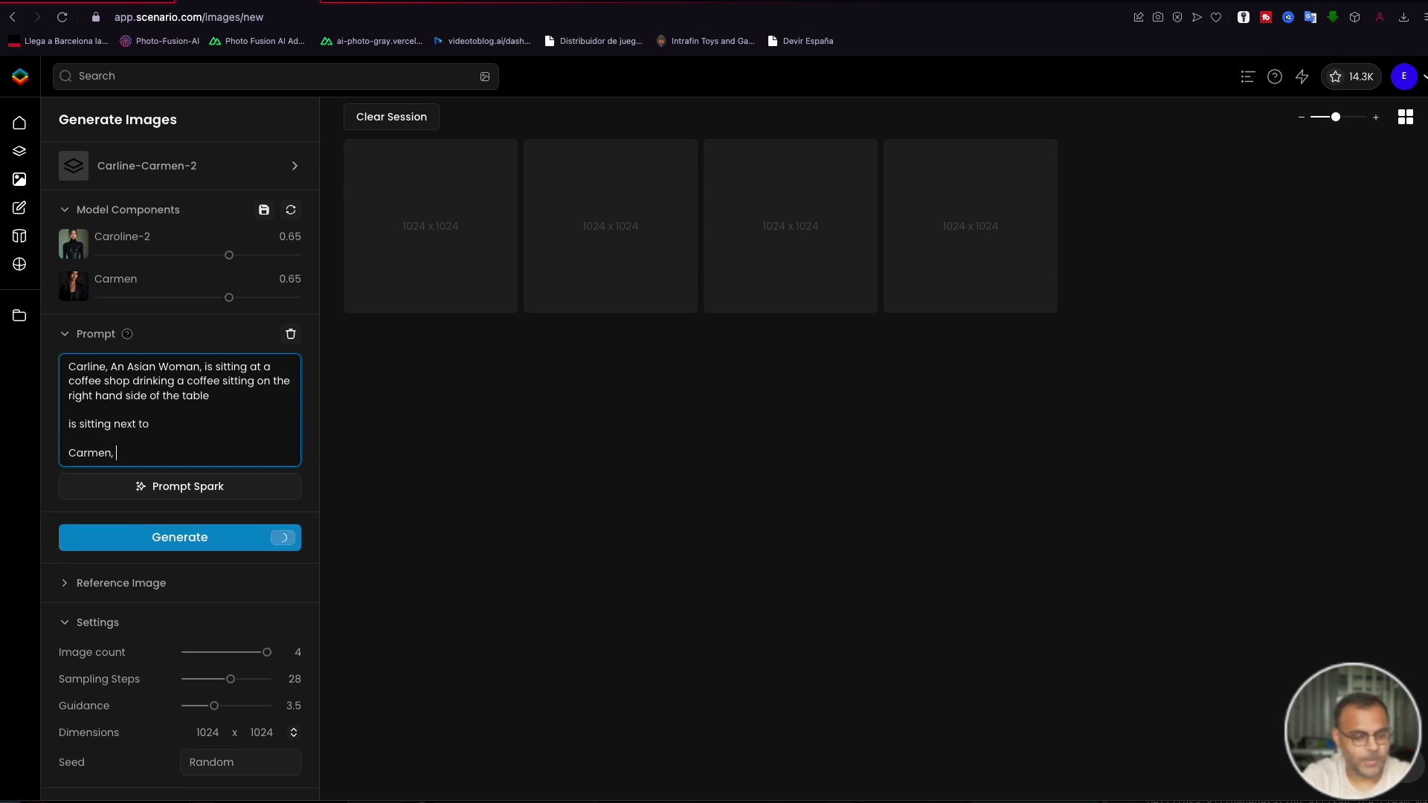
{"action": "type", "text": "a woman sitting on the left hand side of the table enjoying an ice cream."}
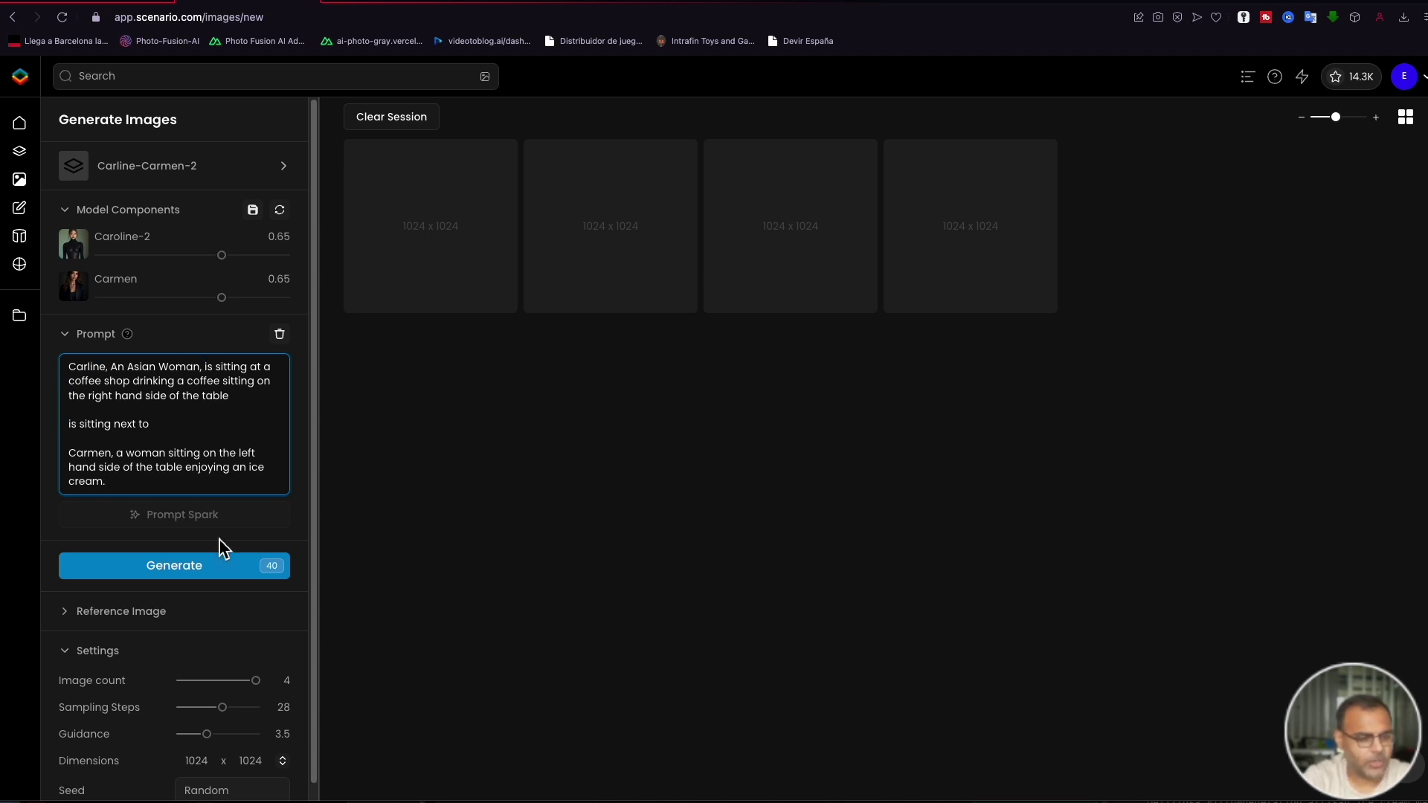
Step: Add 'wearing a green blazer' and 'wearing a black dress' to the descriptions, then generate
{"action": "type", "text": "wearing a gr"}
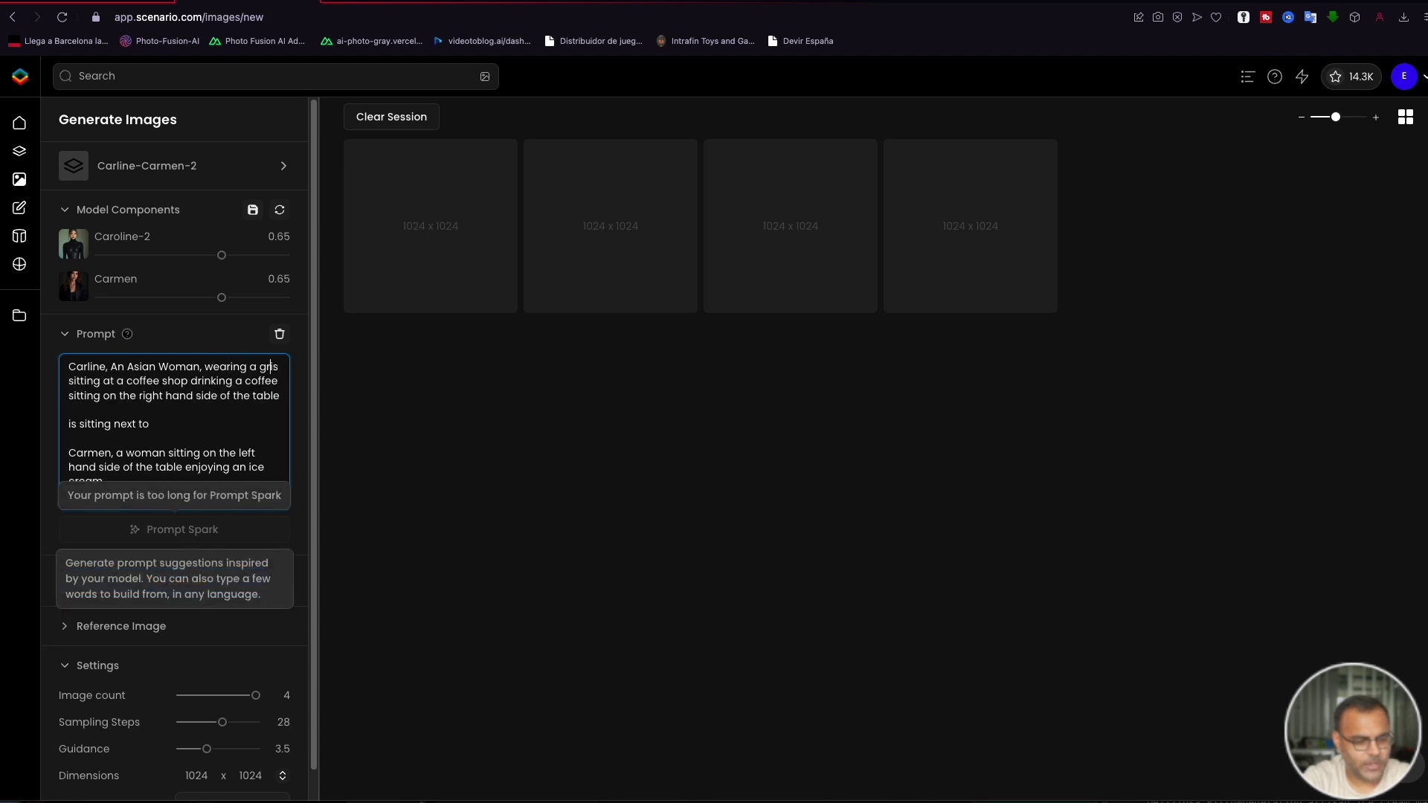
{"action": "type", "text": "een blazer,"}
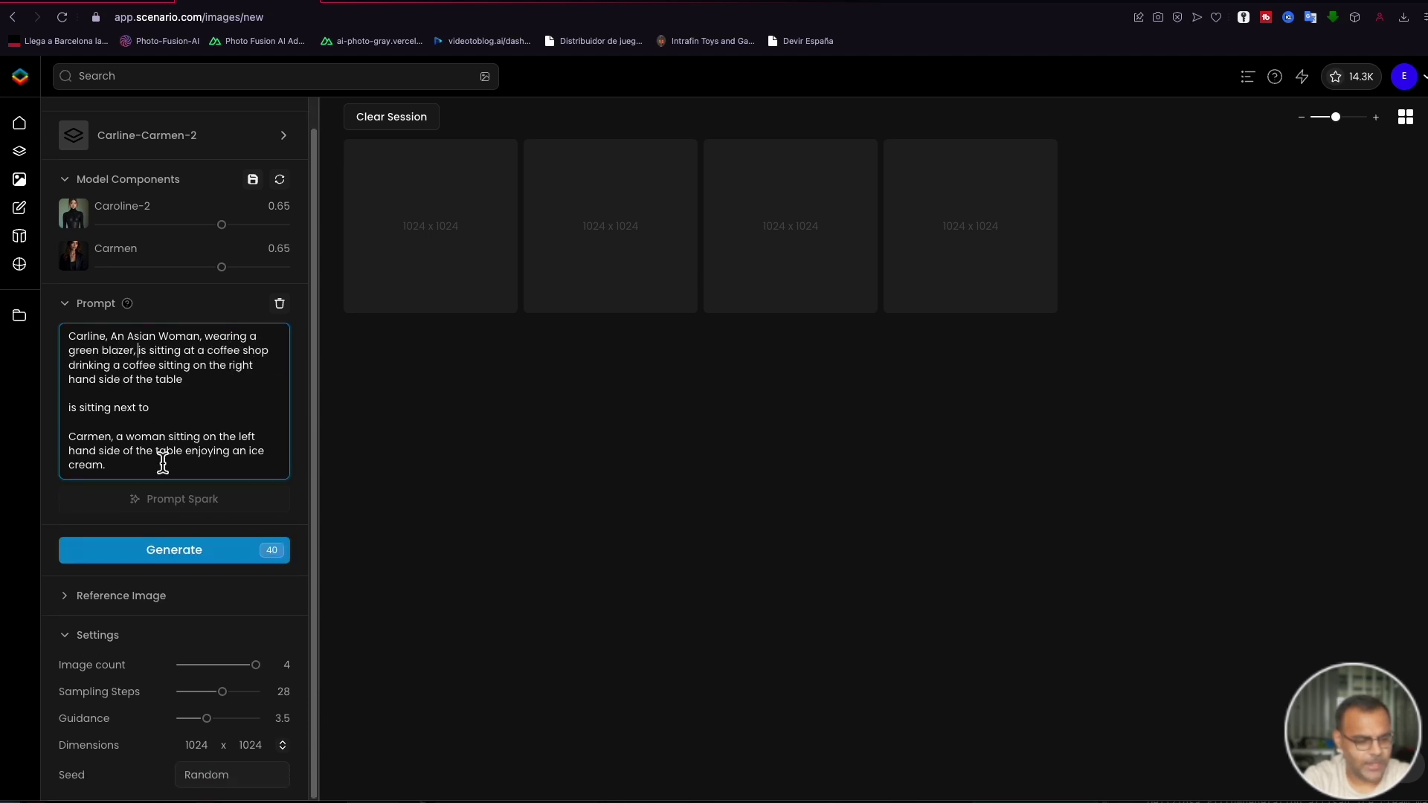
{"action": "left_click", "coordinate": [167, 438]}
{"action": "type", "text": "wear"}
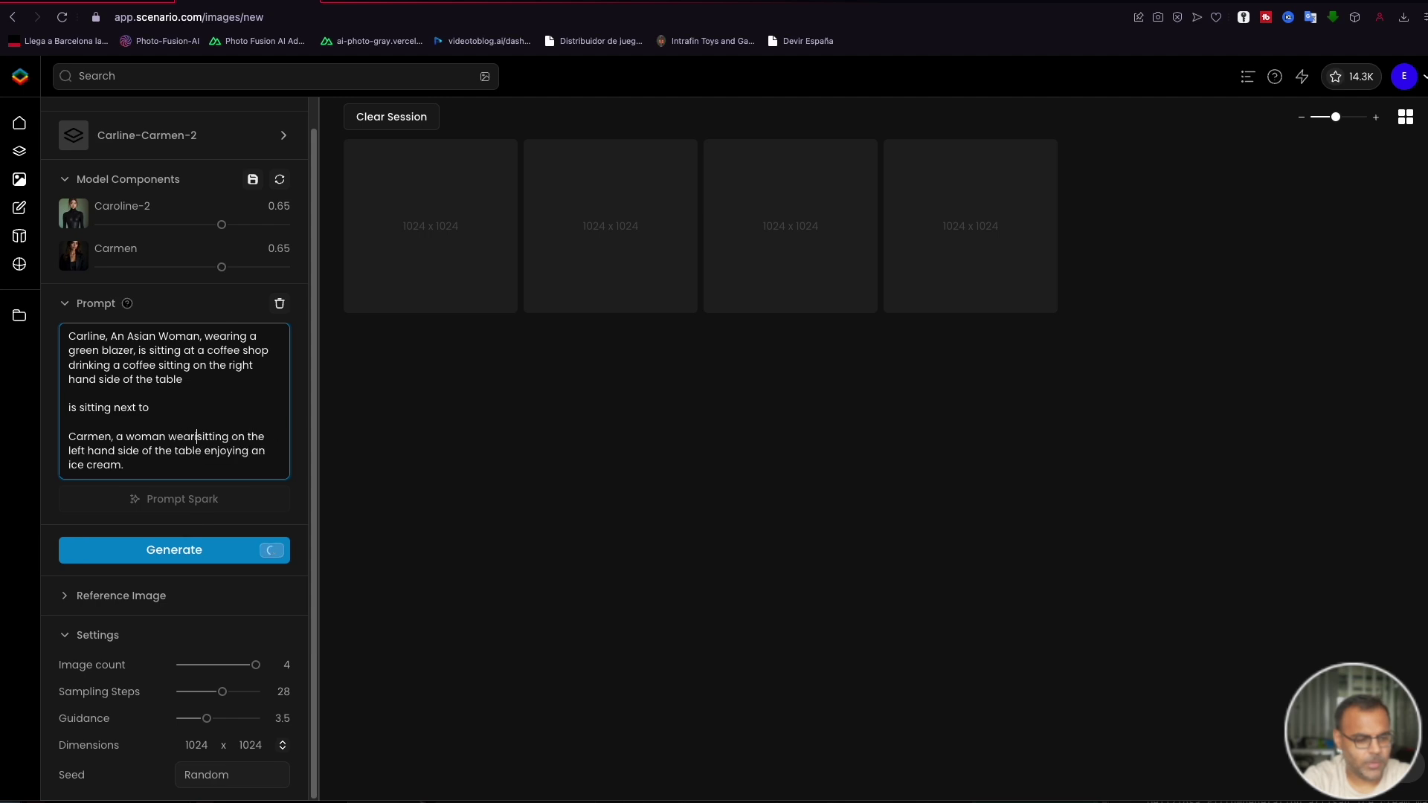
{"action": "type", "text": "ing a black dress,"}
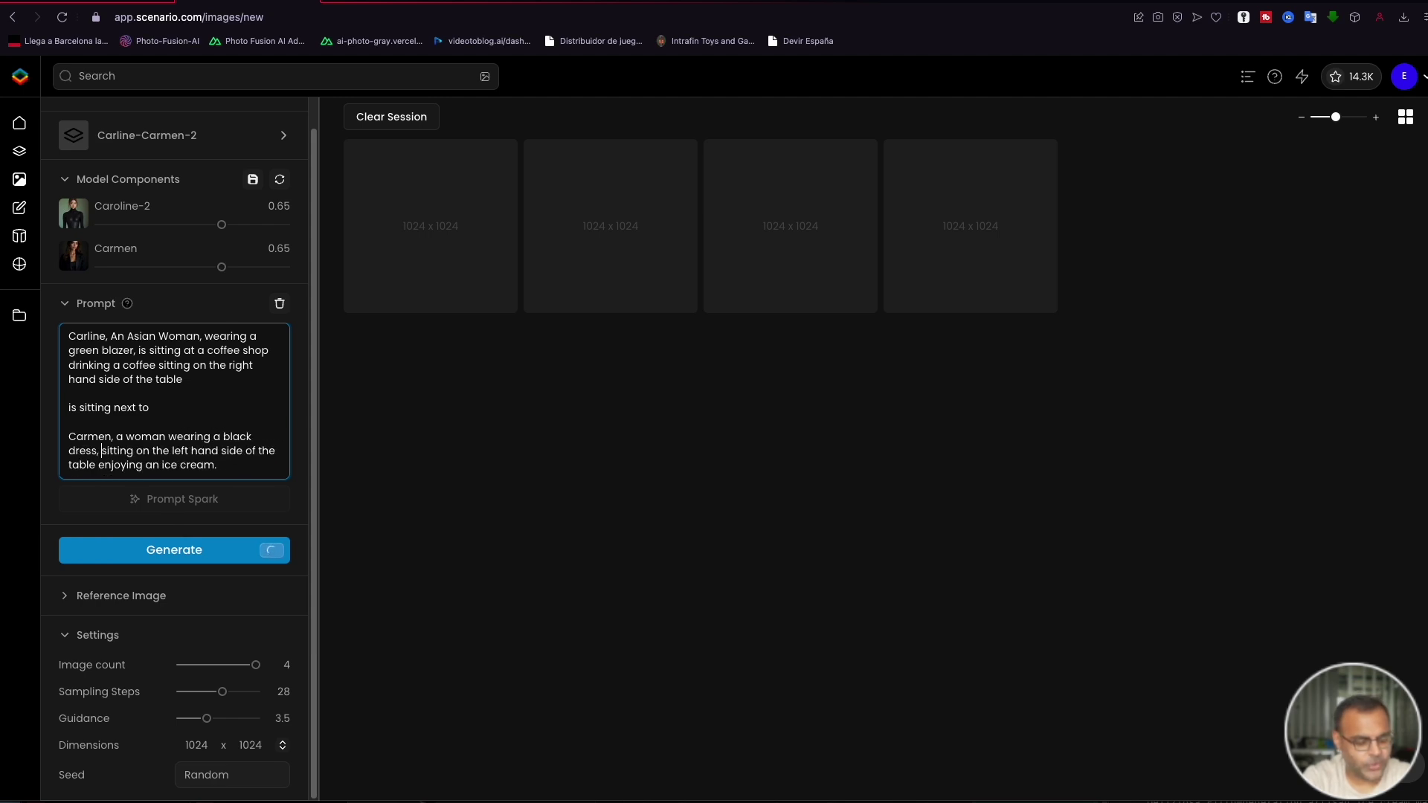
{"action": "scroll", "coordinate": [195, 444], "scroll_direction": "up", "scroll_amount": 1}
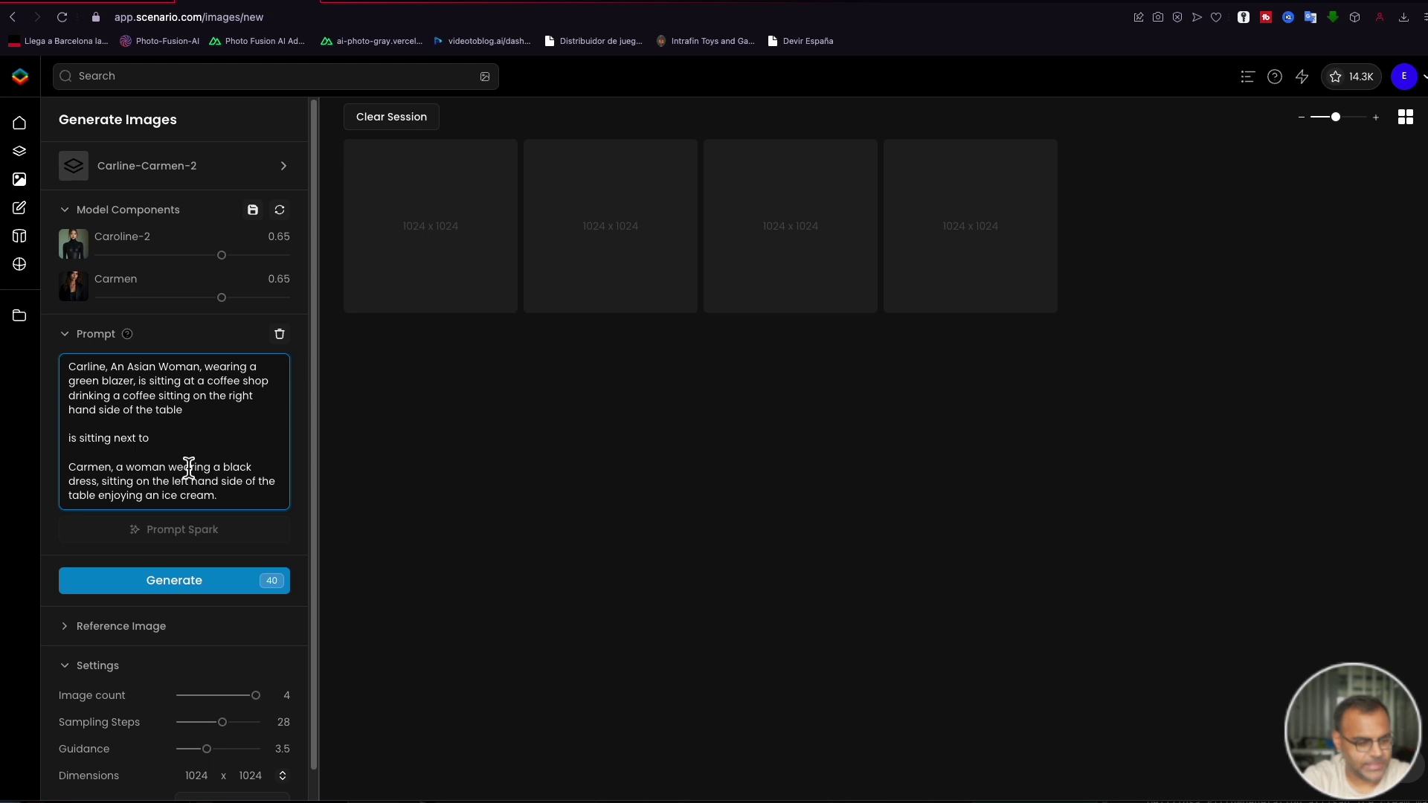
{"action": "scroll", "coordinate": [186, 461], "scroll_direction": "down", "scroll_amount": 1}
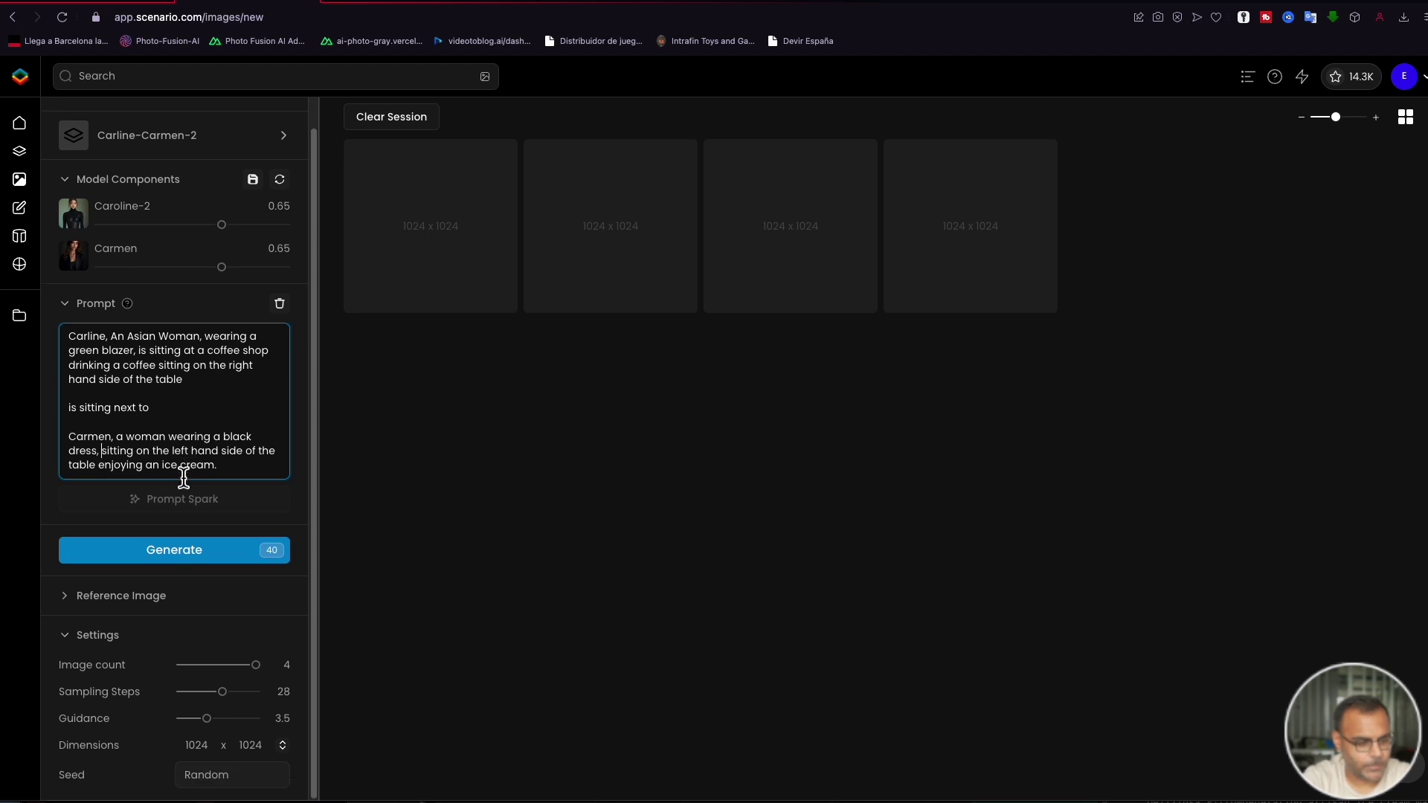
{"action": "left_click", "coordinate": [163, 566]}
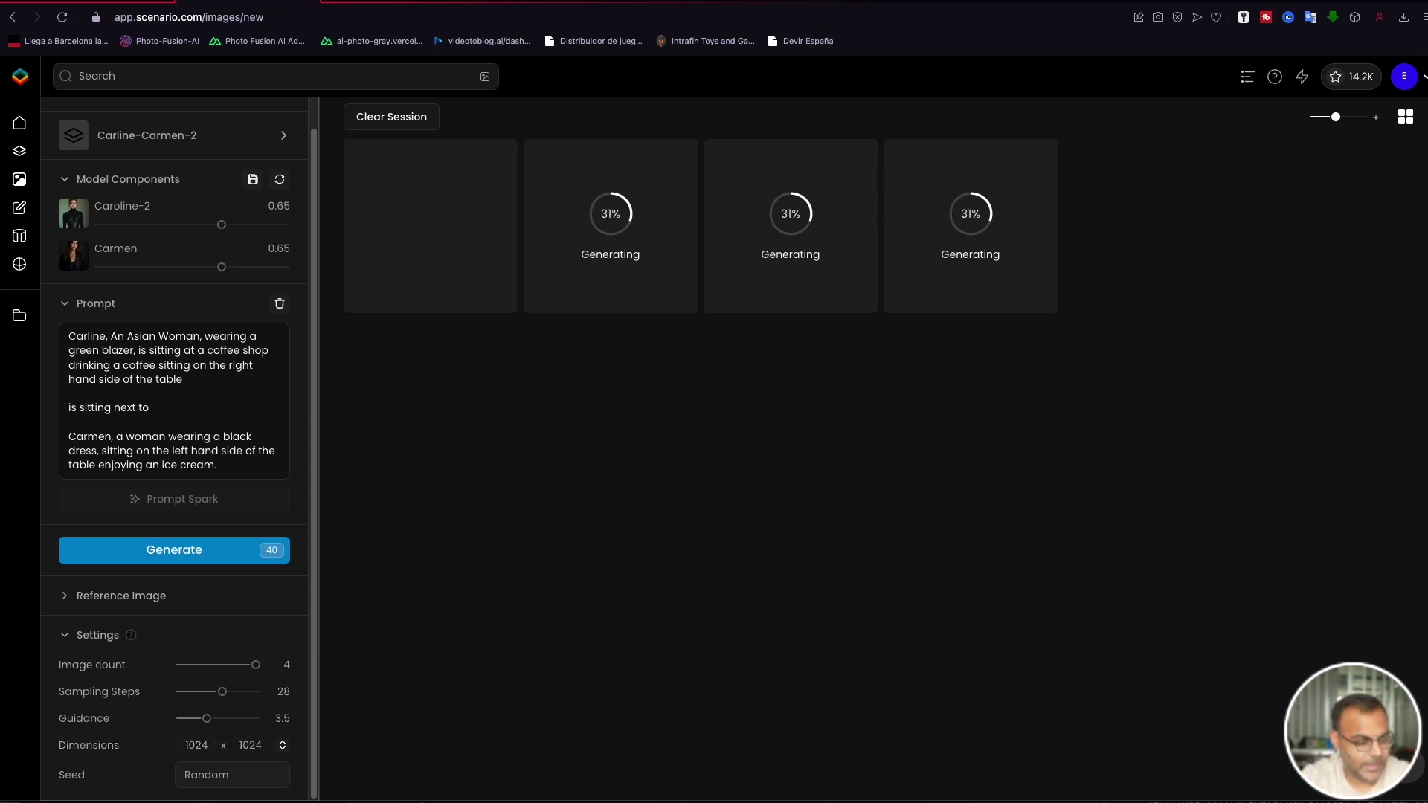
Step: Generate another batch at 1344x768, then view a finished café image full-size
{"action": "left_click", "coordinate": [284, 745]}
{"action": "left_click", "coordinate": [311, 684]}
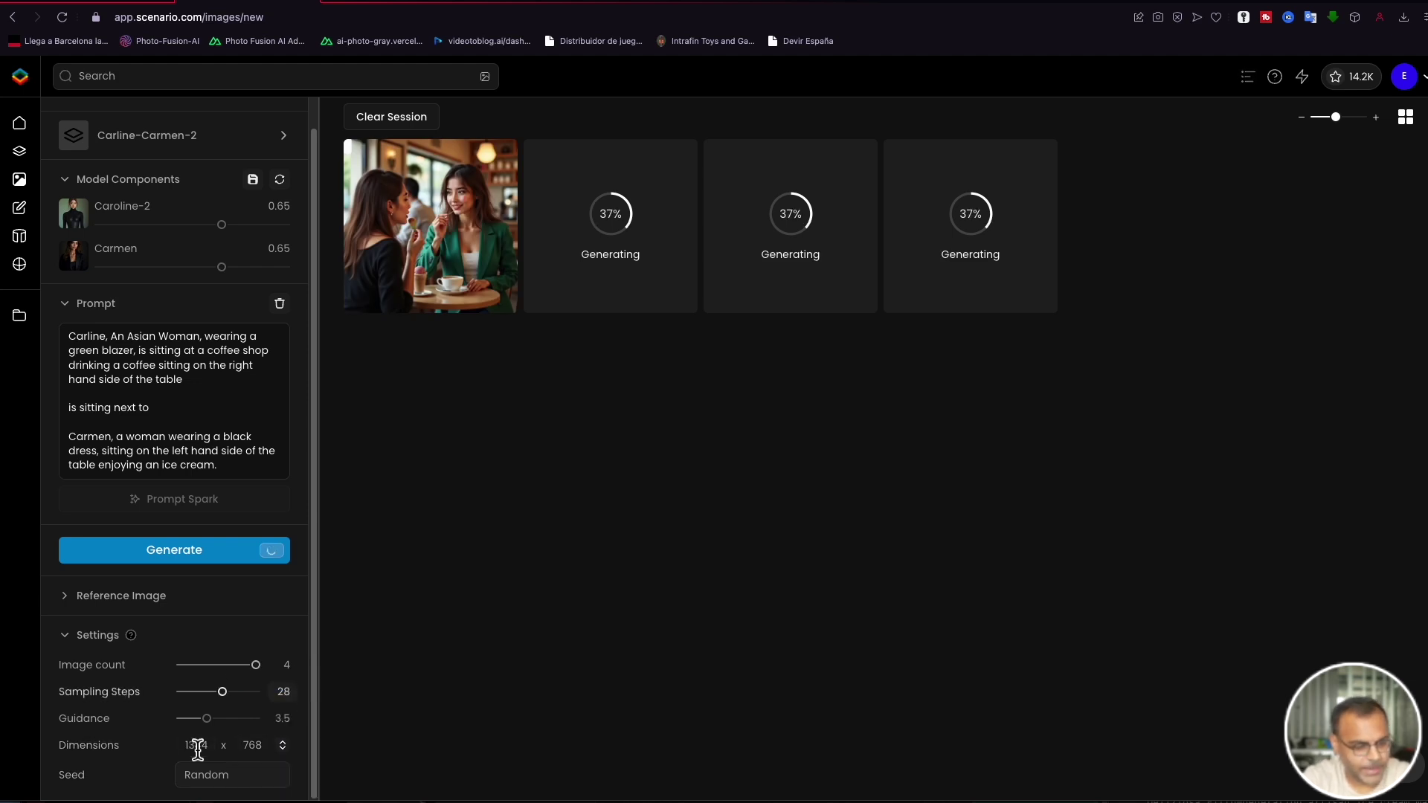
{"action": "left_click", "coordinate": [182, 555]}
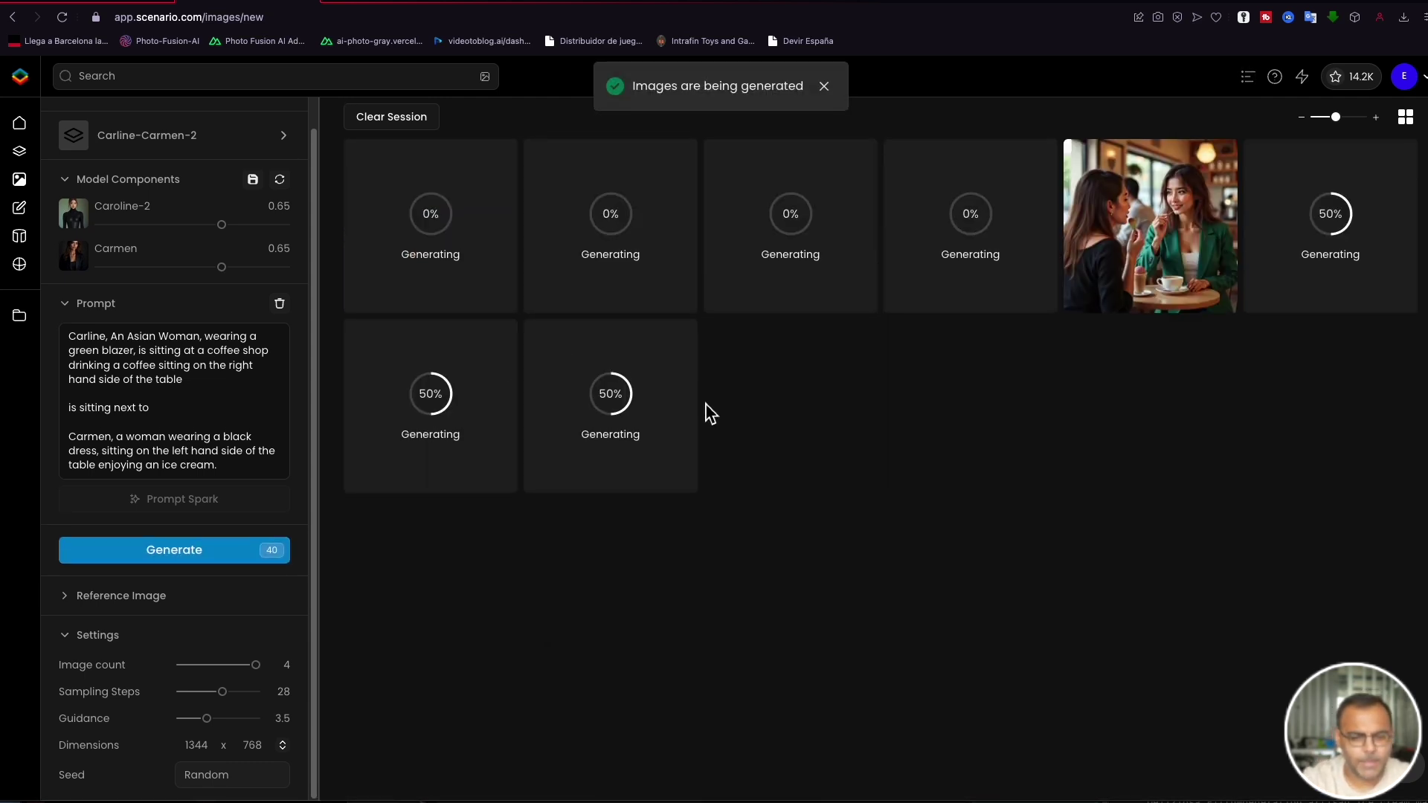
{"action": "left_click", "coordinate": [1142, 209]}
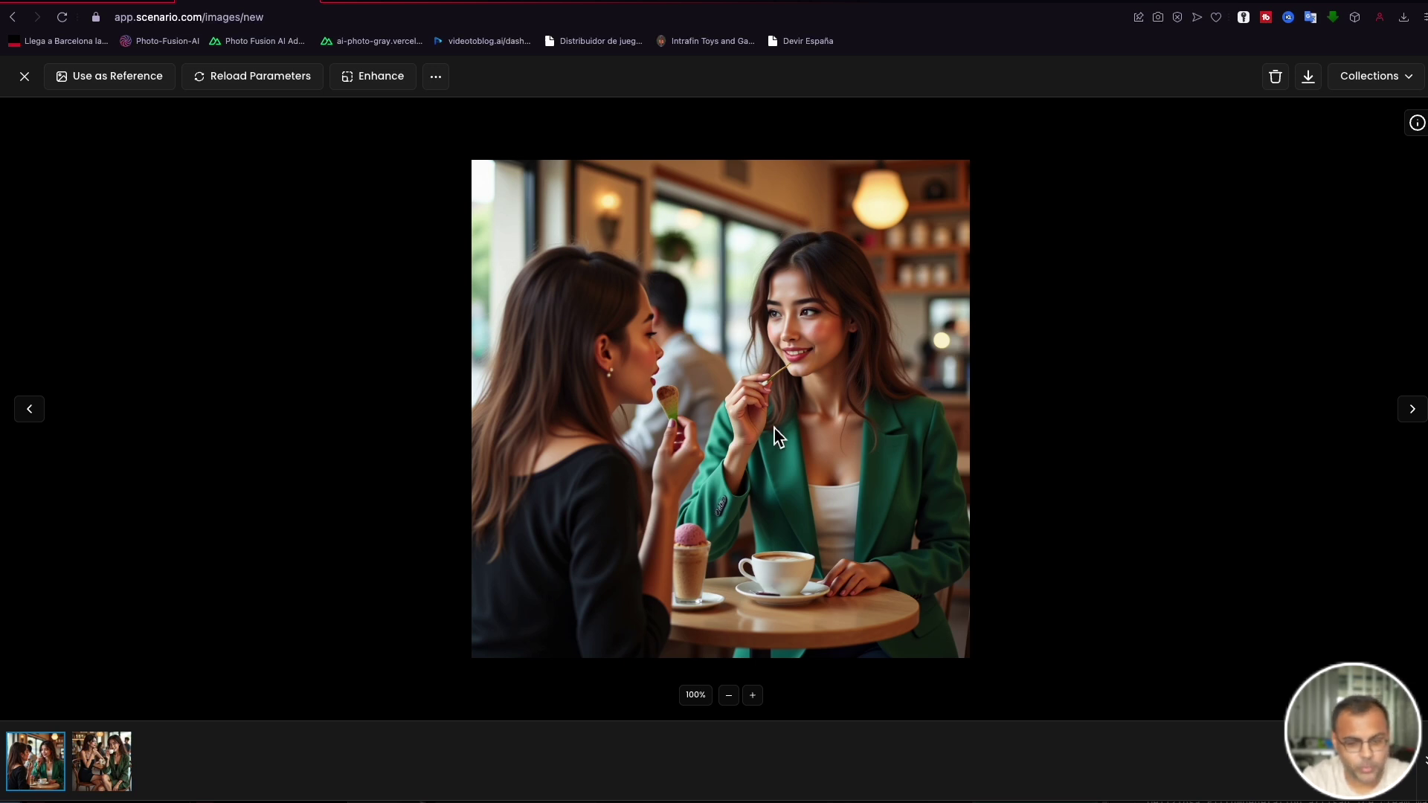
Step: Compare the generated café images and open the wide green-blazer coffee shot full-size
{"action": "left_click", "coordinate": [116, 769]}
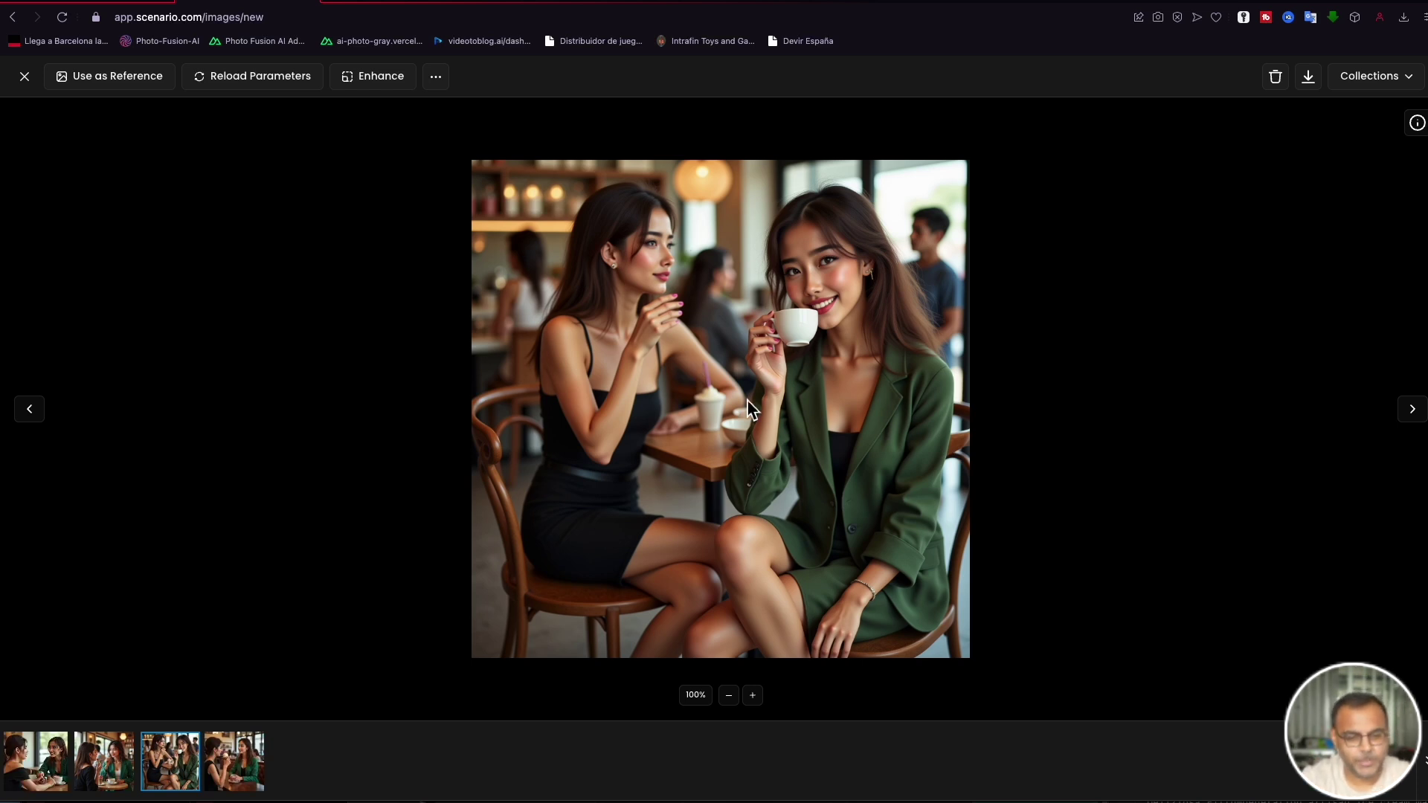
{"action": "left_click", "coordinate": [261, 755]}
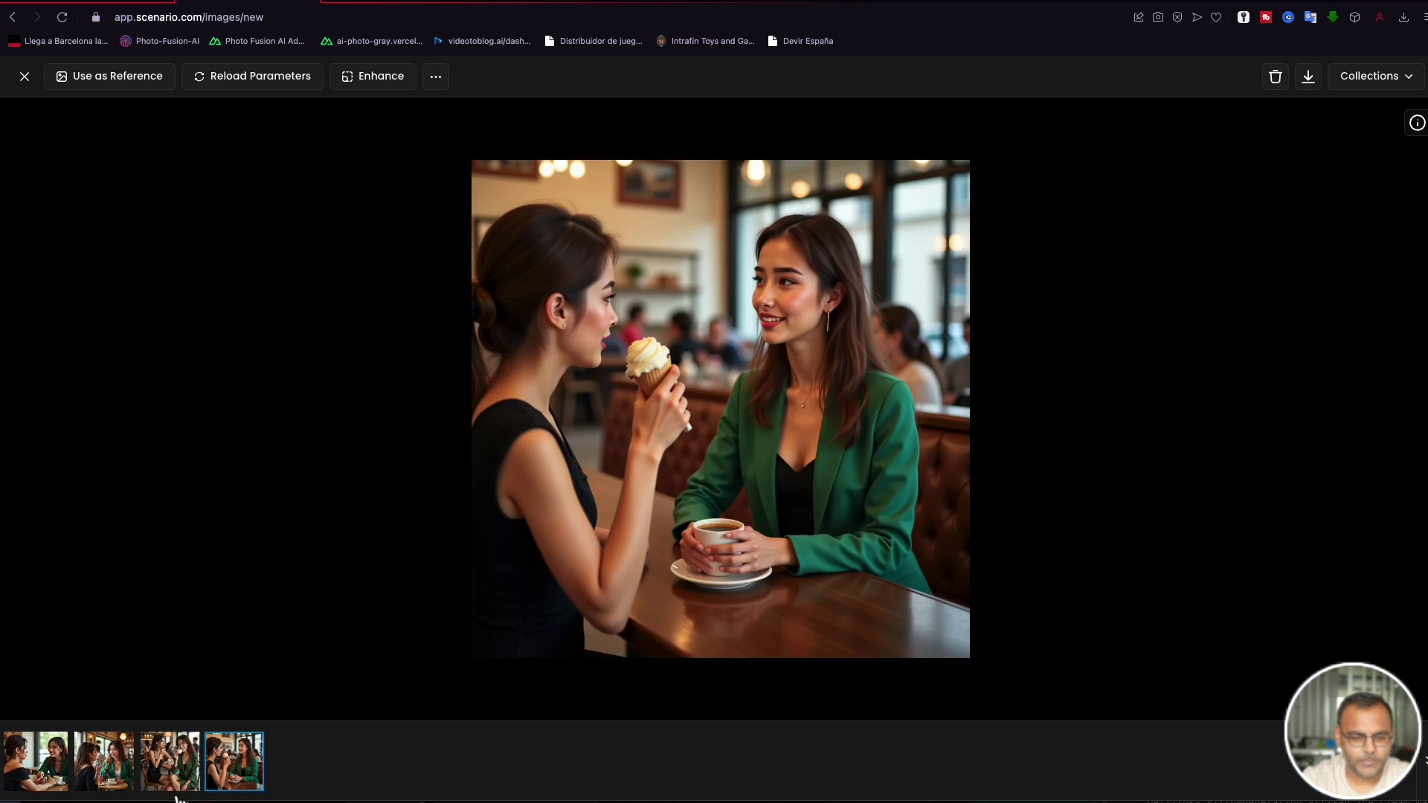
{"action": "left_click", "coordinate": [178, 758]}
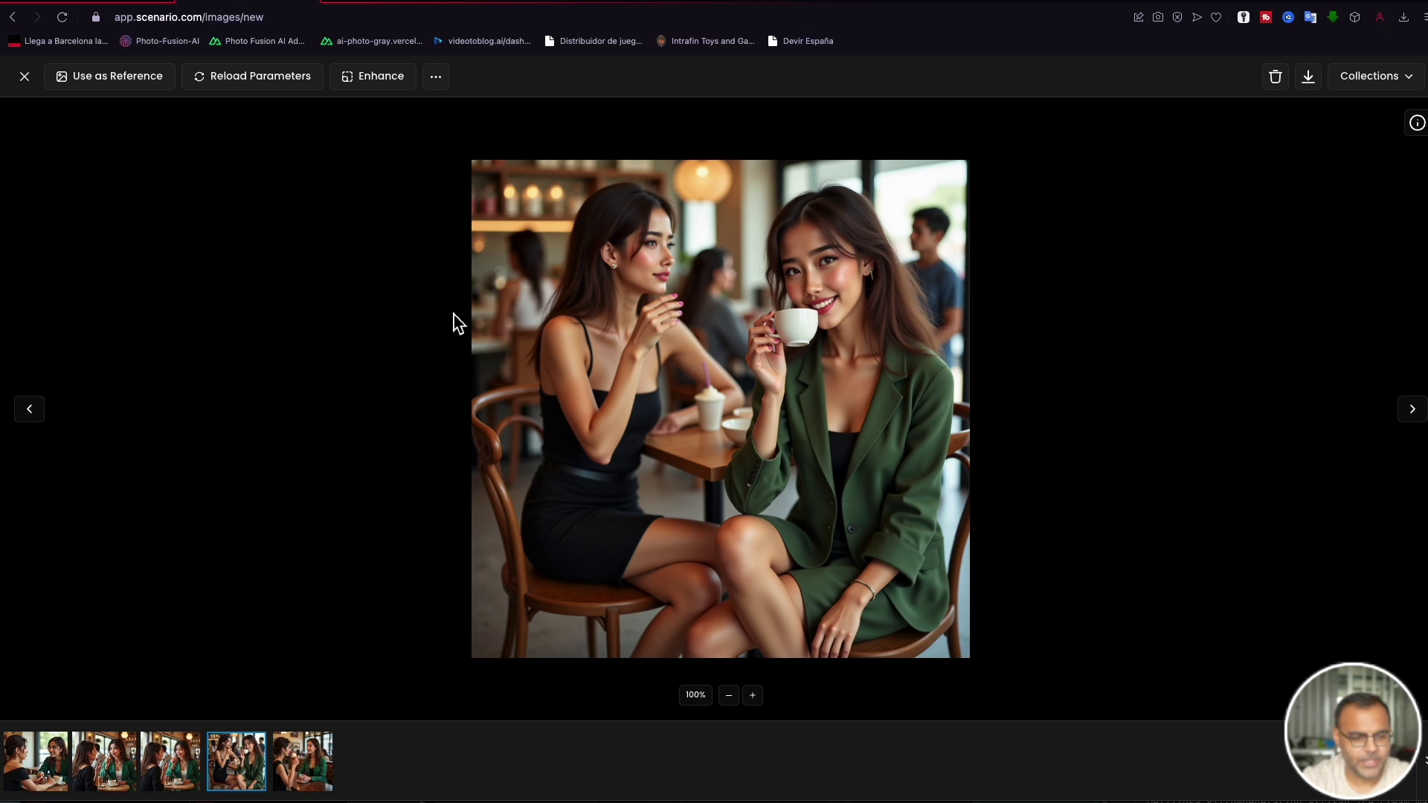
{"action": "left_click", "coordinate": [24, 77]}
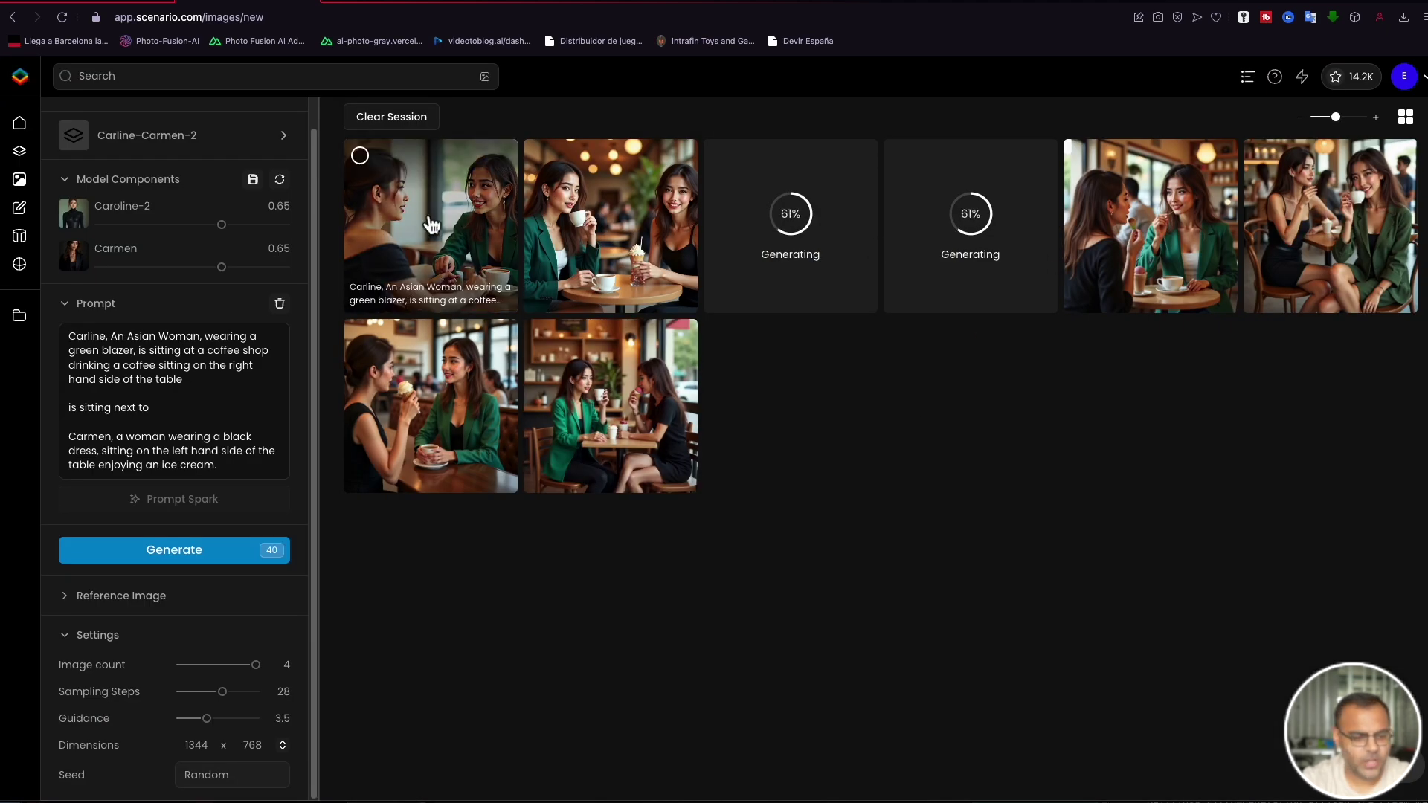
{"action": "left_click", "coordinate": [644, 206]}
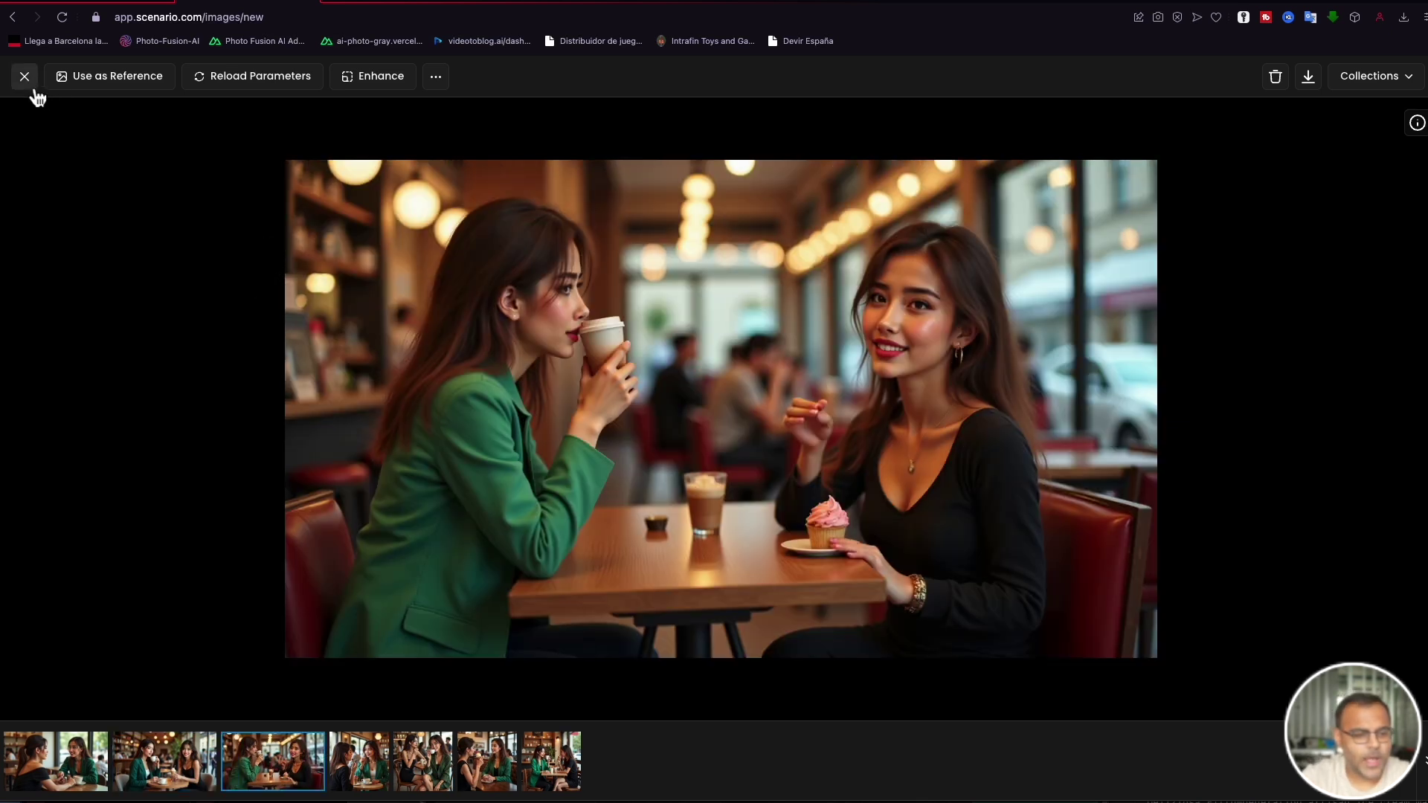
{"action": "left_click", "coordinate": [24, 77]}
{"action": "left_click", "coordinate": [620, 213]}
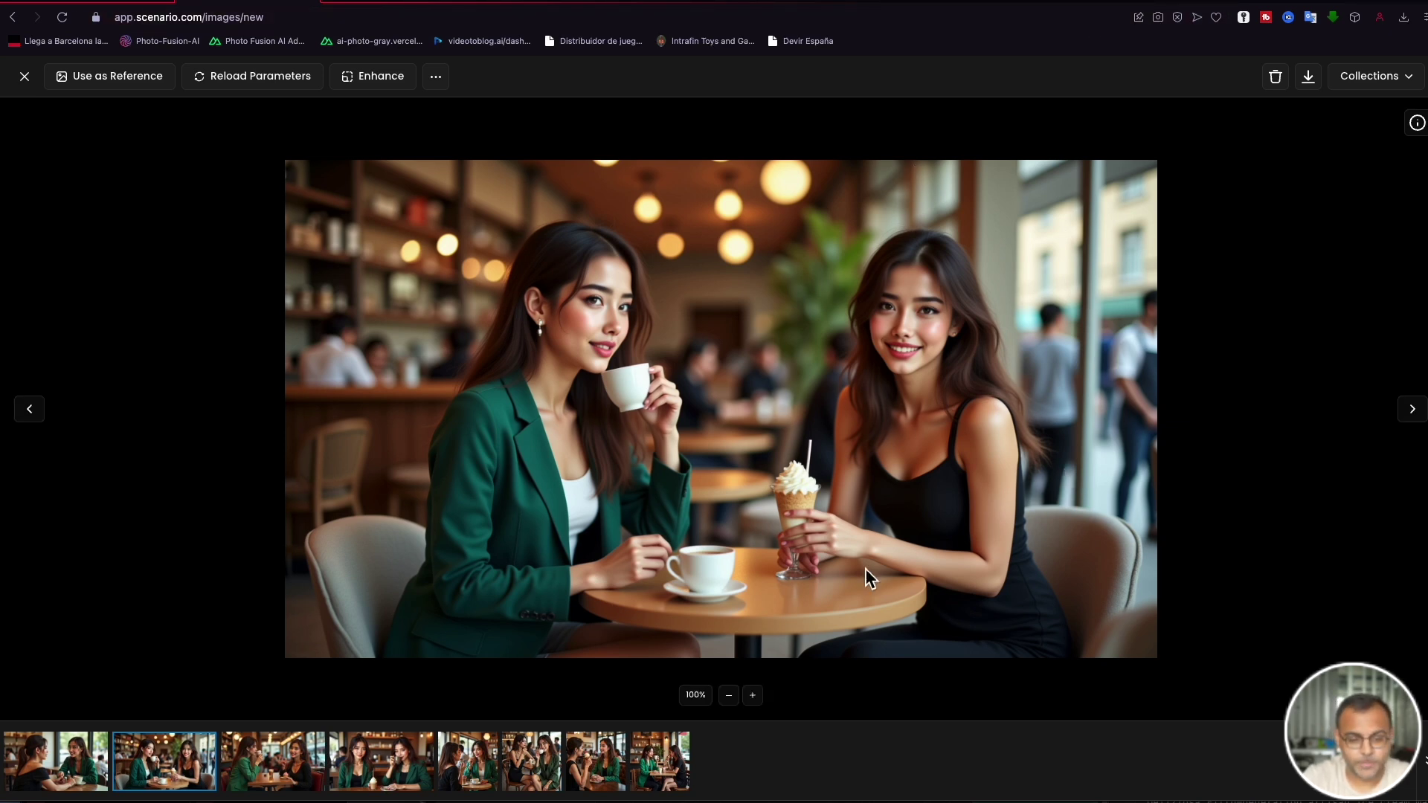
{"action": "left_click", "coordinate": [437, 80]}
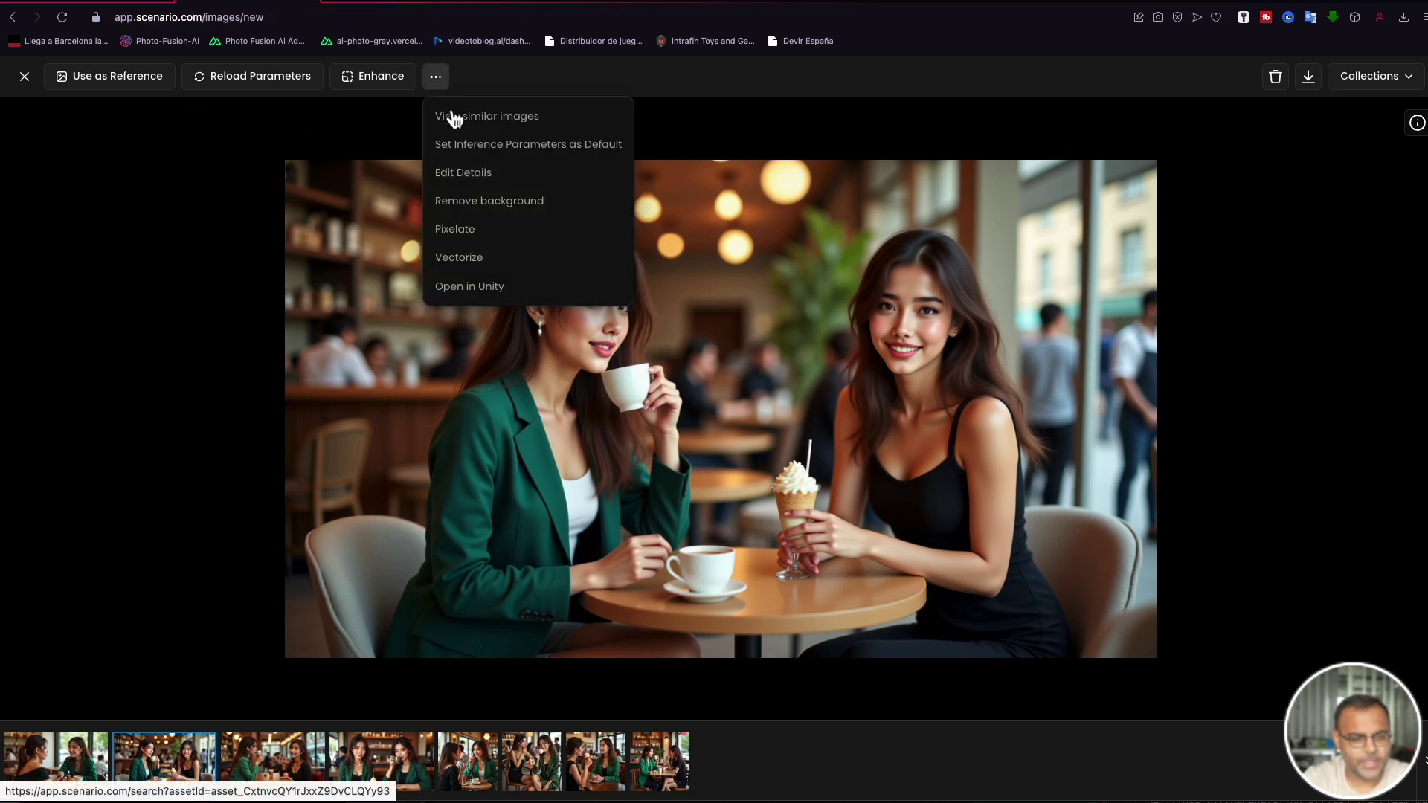
Step: Send the wide café image to the Canvas editor and show its model component strengths
{"action": "left_click", "coordinate": [487, 185]}
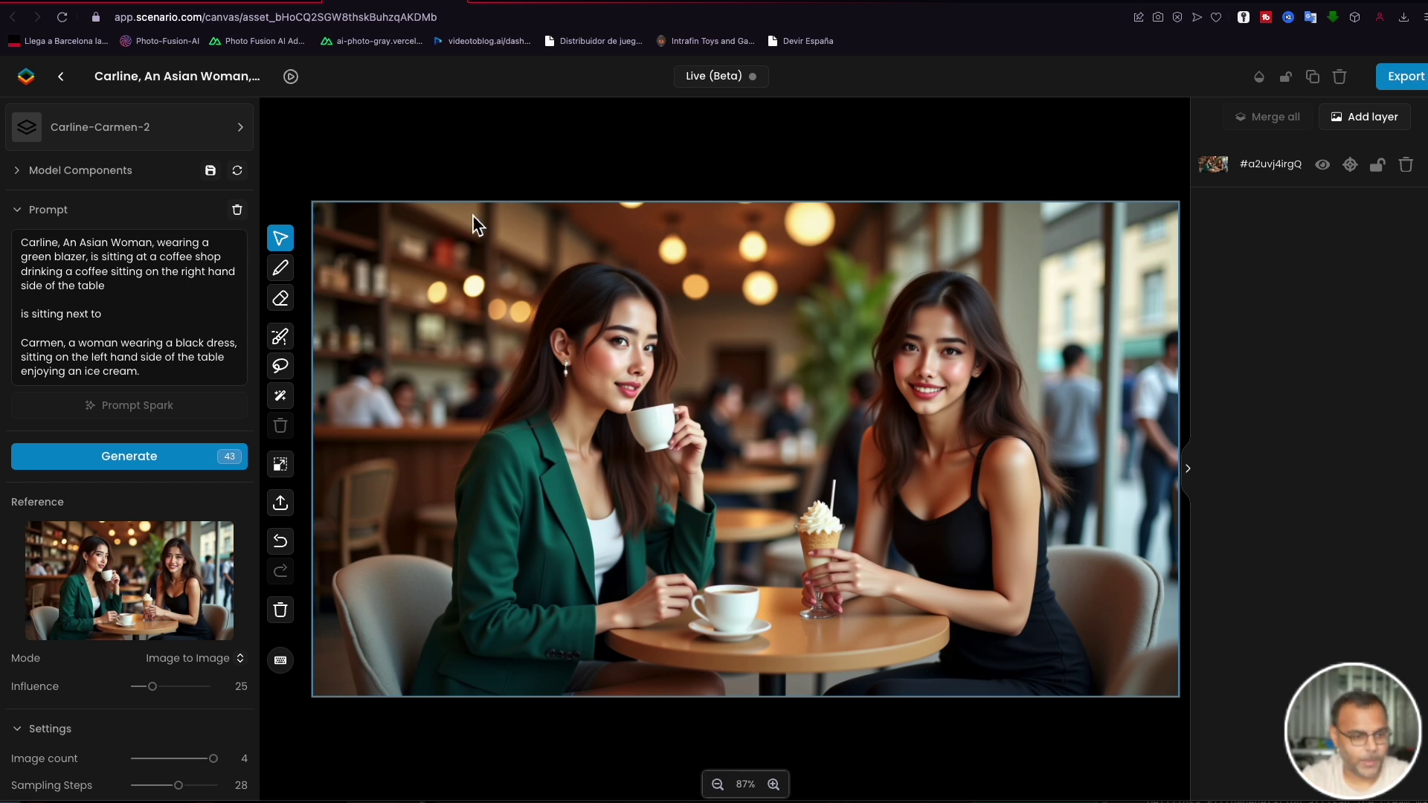
{"action": "left_click", "coordinate": [83, 170]}
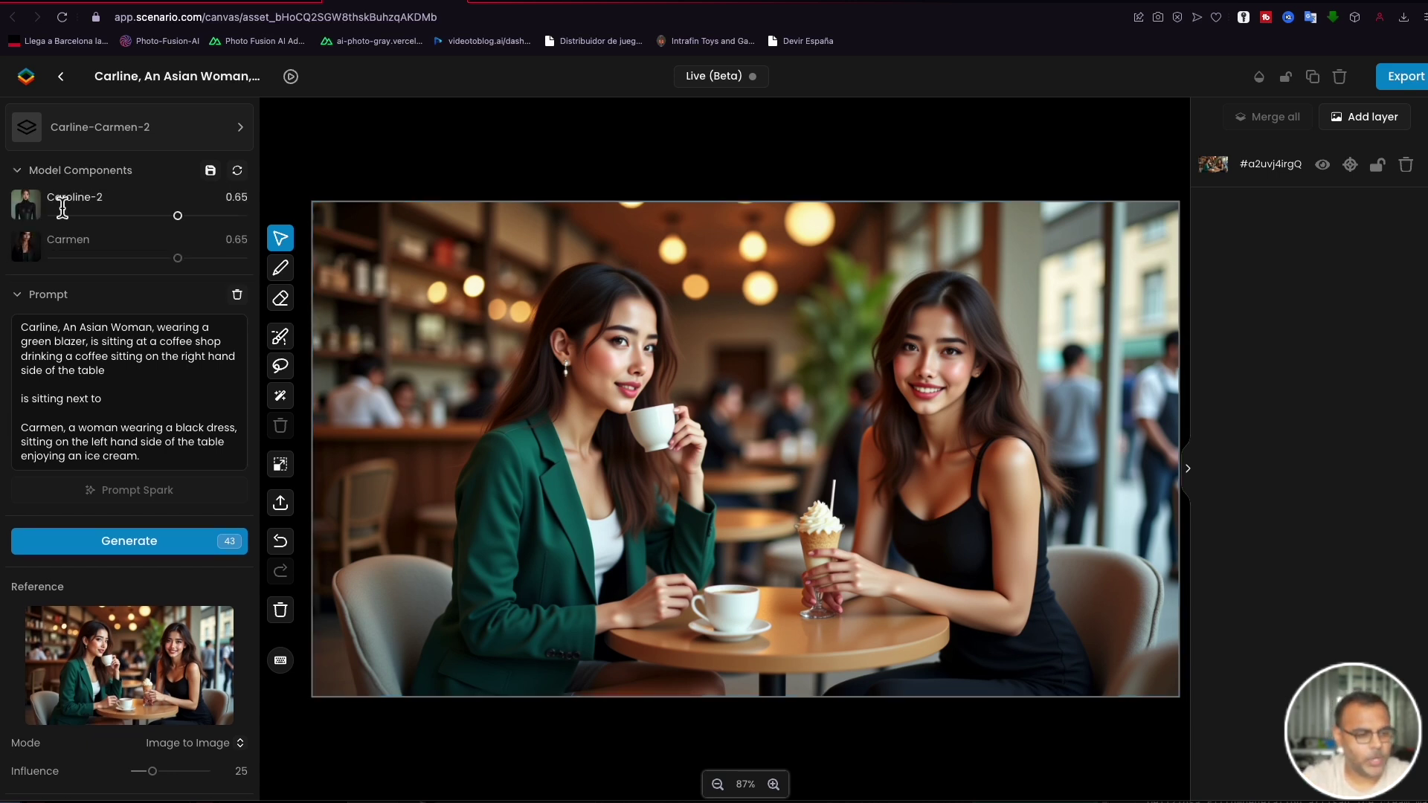
Step: Set Carmen to 0.00 and Caroline-2 to 1.00, then mask the left woman's face
{"action": "left_click_drag", "start_coordinate": [186, 262], "coordinate": [33, 257]}
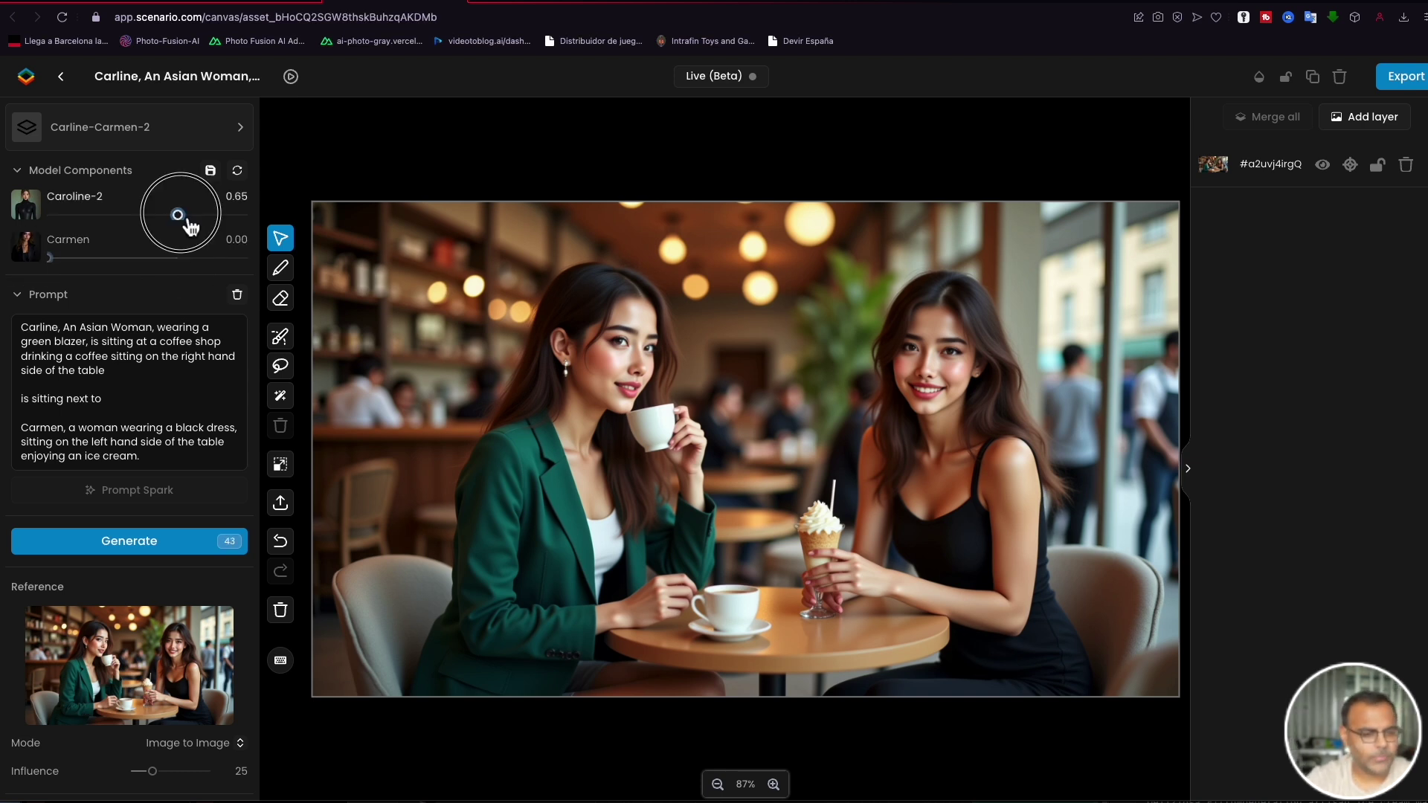
{"action": "left_click_drag", "start_coordinate": [178, 216], "coordinate": [246, 216]}
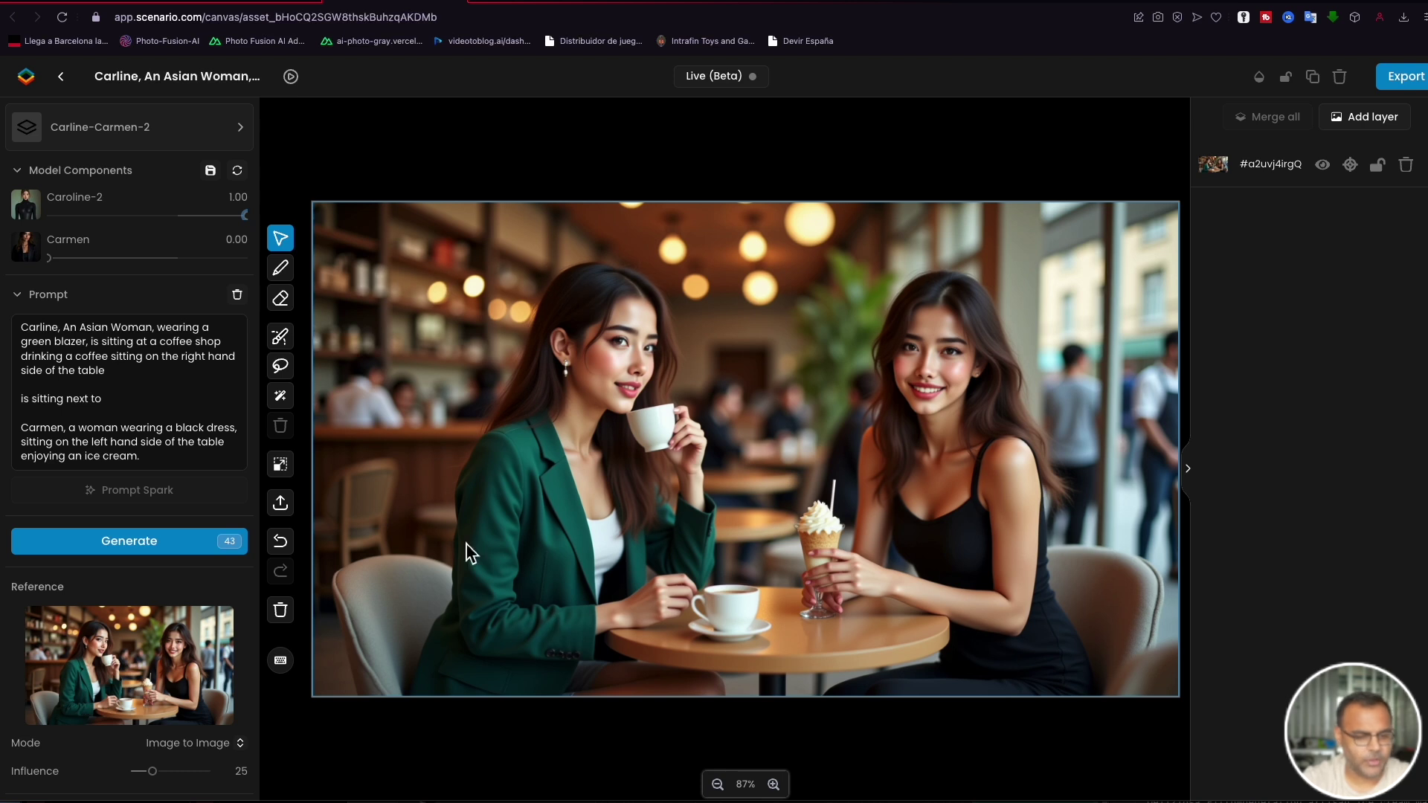
{"action": "left_click", "coordinate": [282, 343]}
{"action": "mouse_move", "coordinate": [287, 370]}
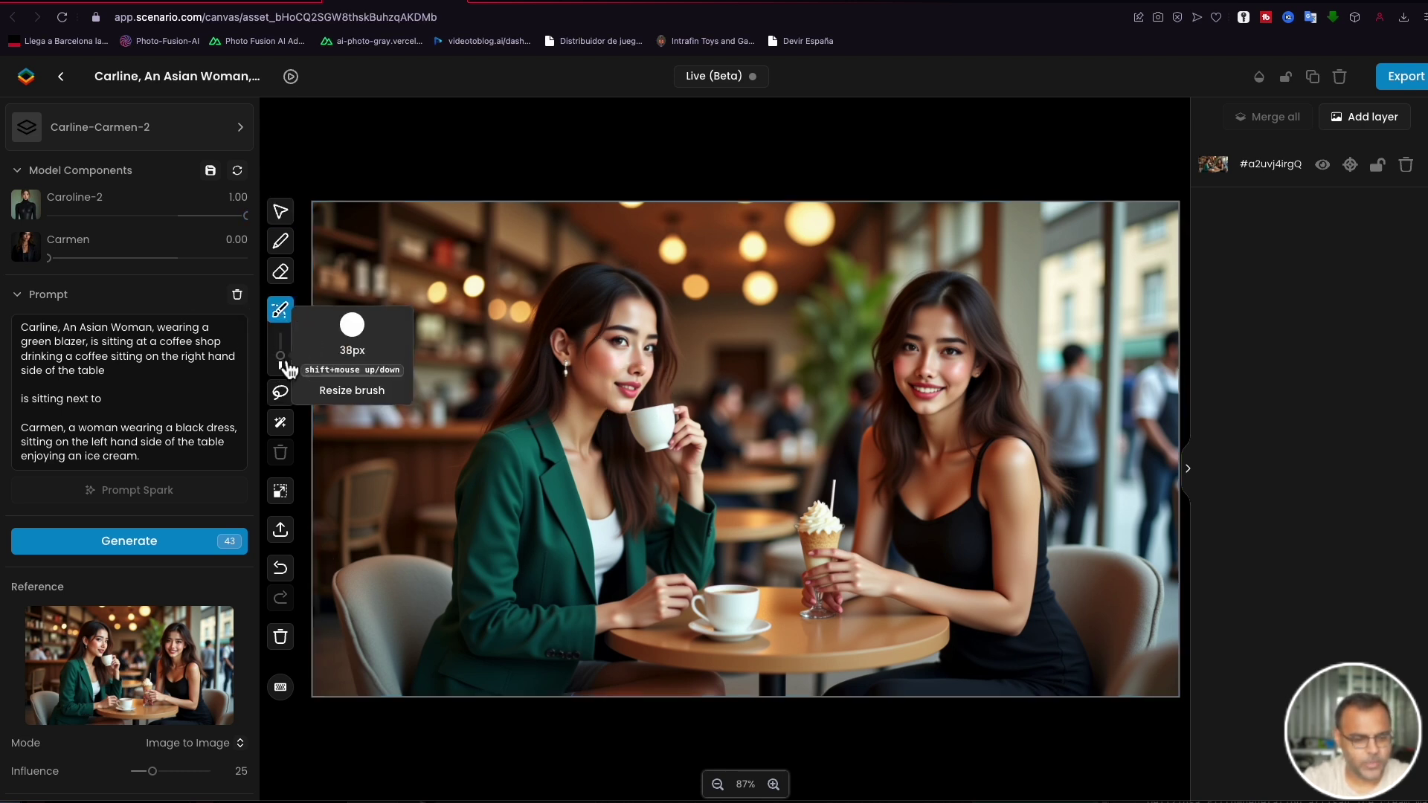
{"action": "mouse_move", "coordinate": [626, 401]}
{"action": "left_mouse_down"}
{"action": "mouse_move", "coordinate": [604, 358]}
{"action": "mouse_move", "coordinate": [636, 392]}
{"action": "mouse_move", "coordinate": [654, 364]}
{"action": "mouse_move", "coordinate": [638, 305]}
{"action": "left_mouse_up"}
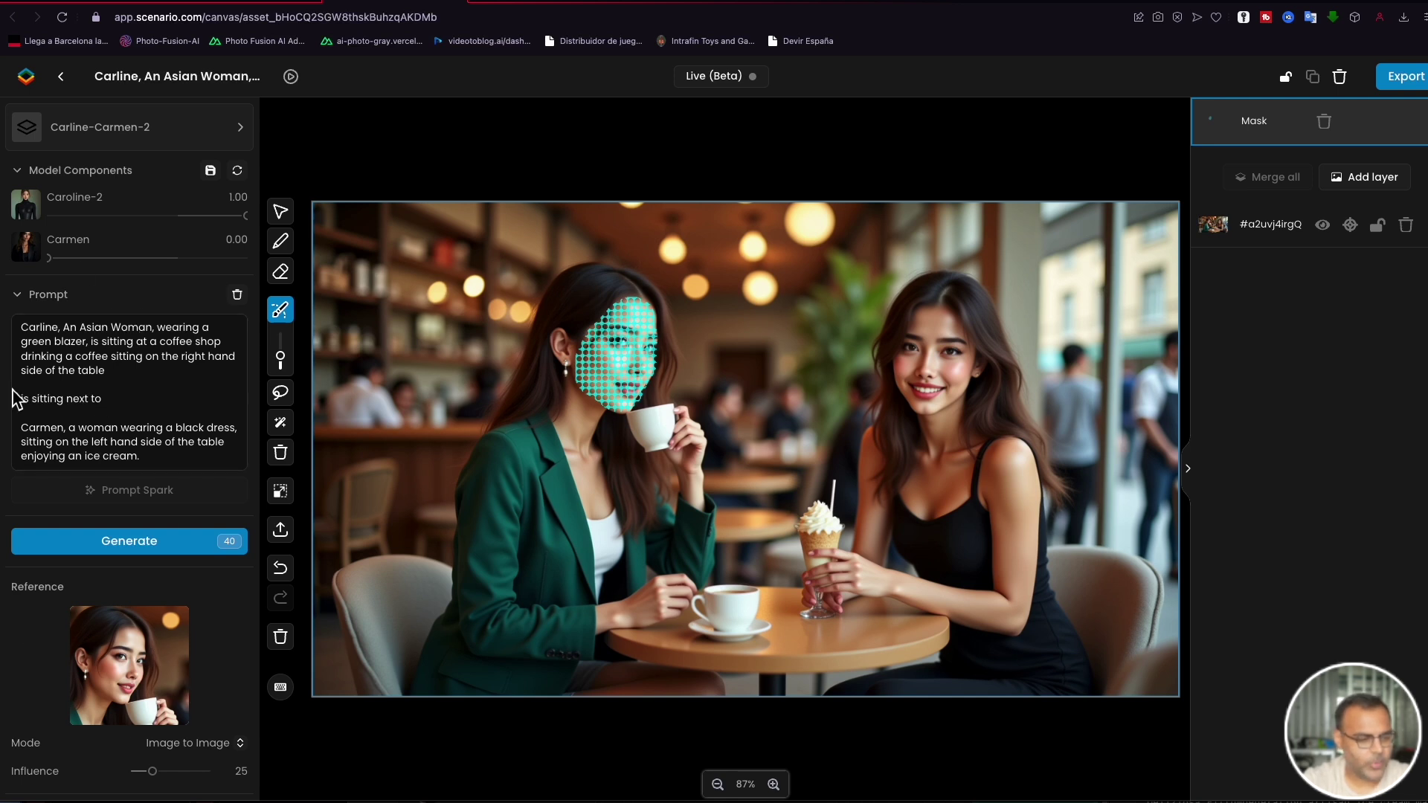
Step: Remove Carmen's description from the prompt and regenerate the masked face
{"action": "left_click_drag", "start_coordinate": [19, 396], "coordinate": [214, 461]}
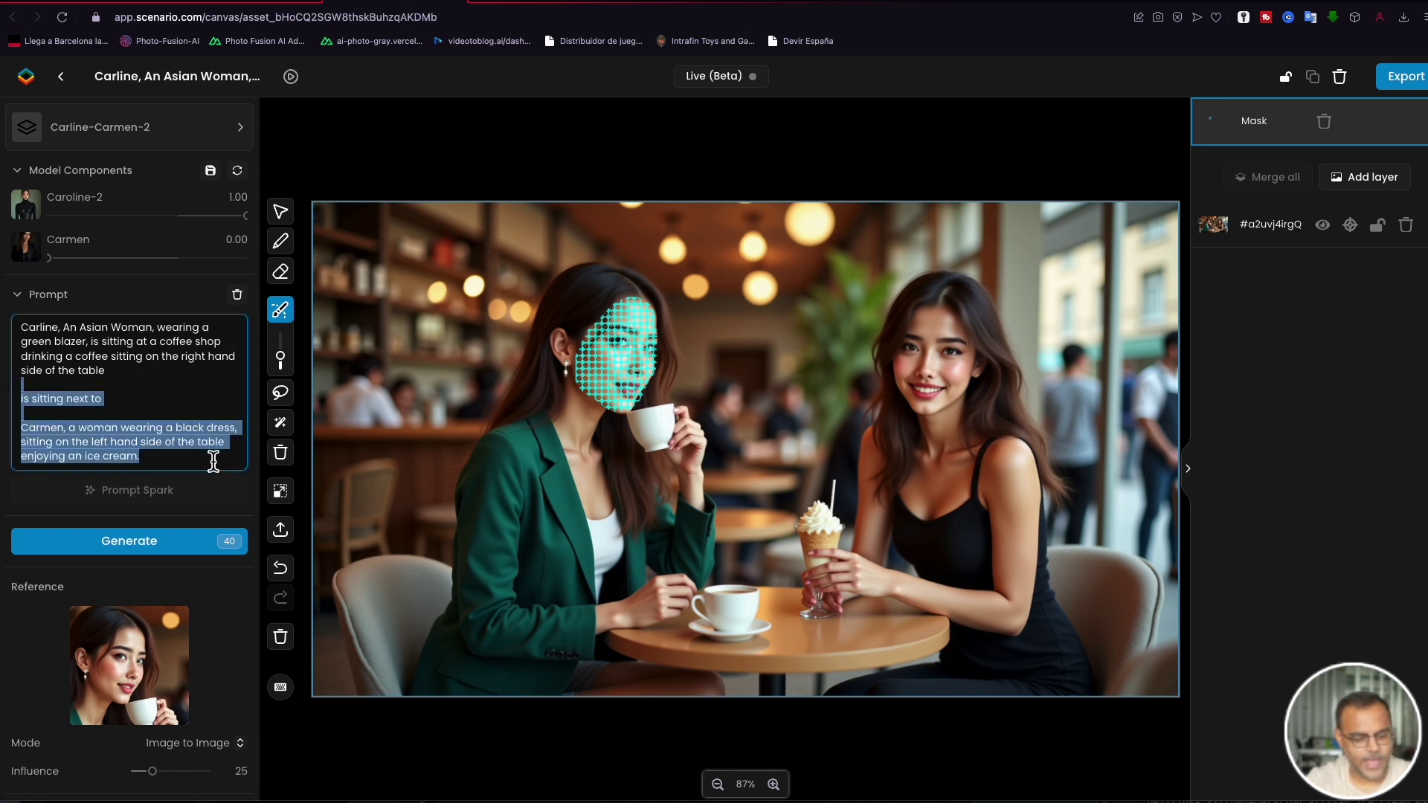
{"action": "key", "text": "BackSpace"}
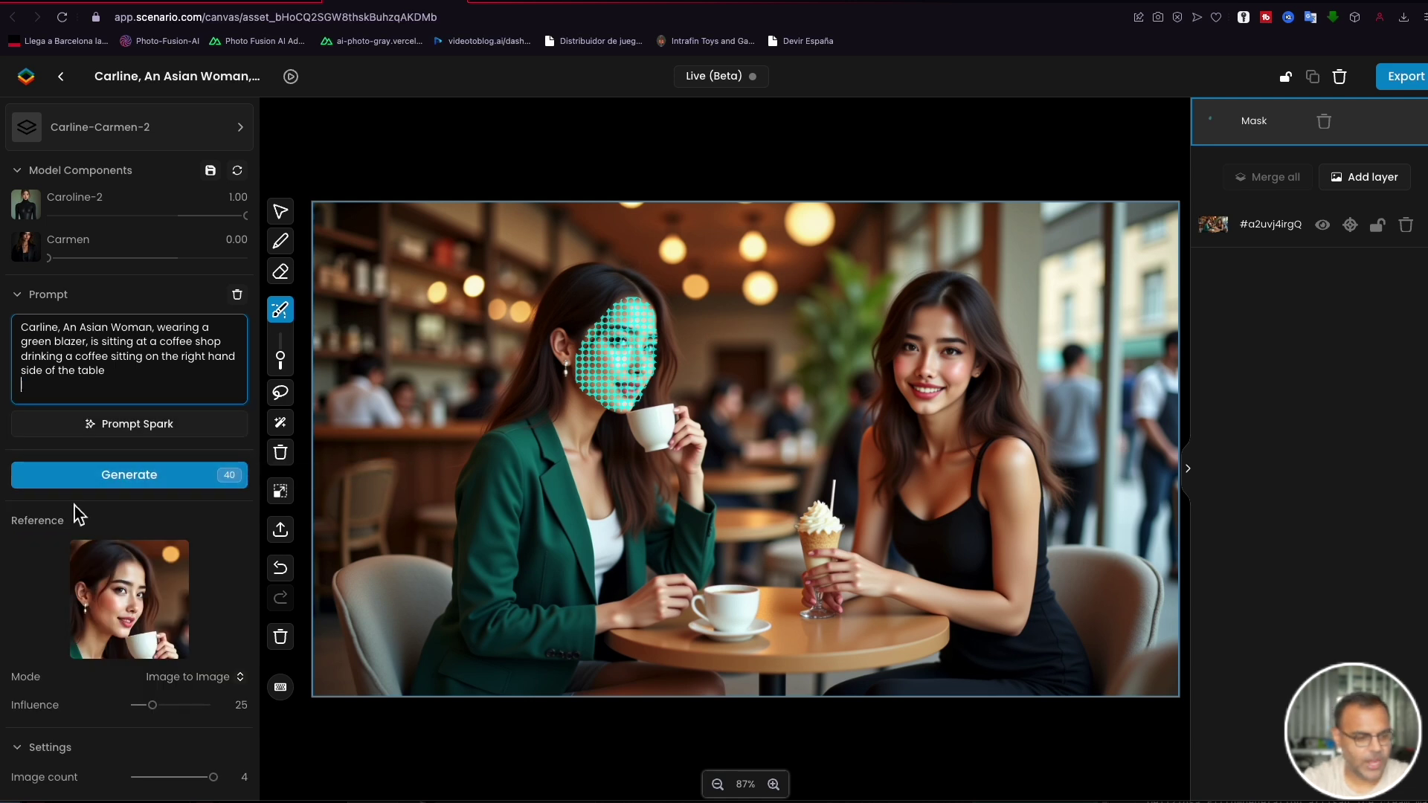
{"action": "left_click", "coordinate": [96, 479]}
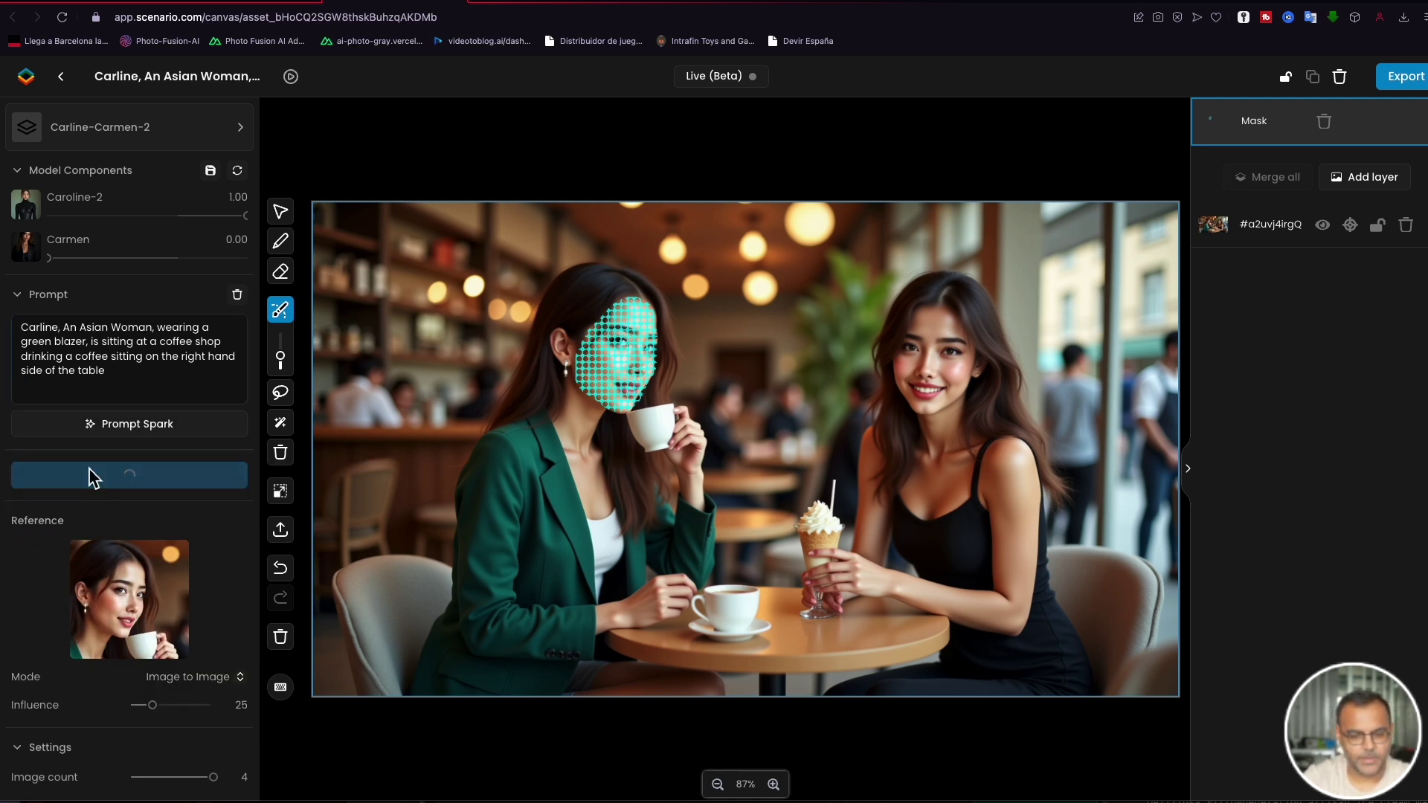
{"action": "left_click", "coordinate": [217, 198]}
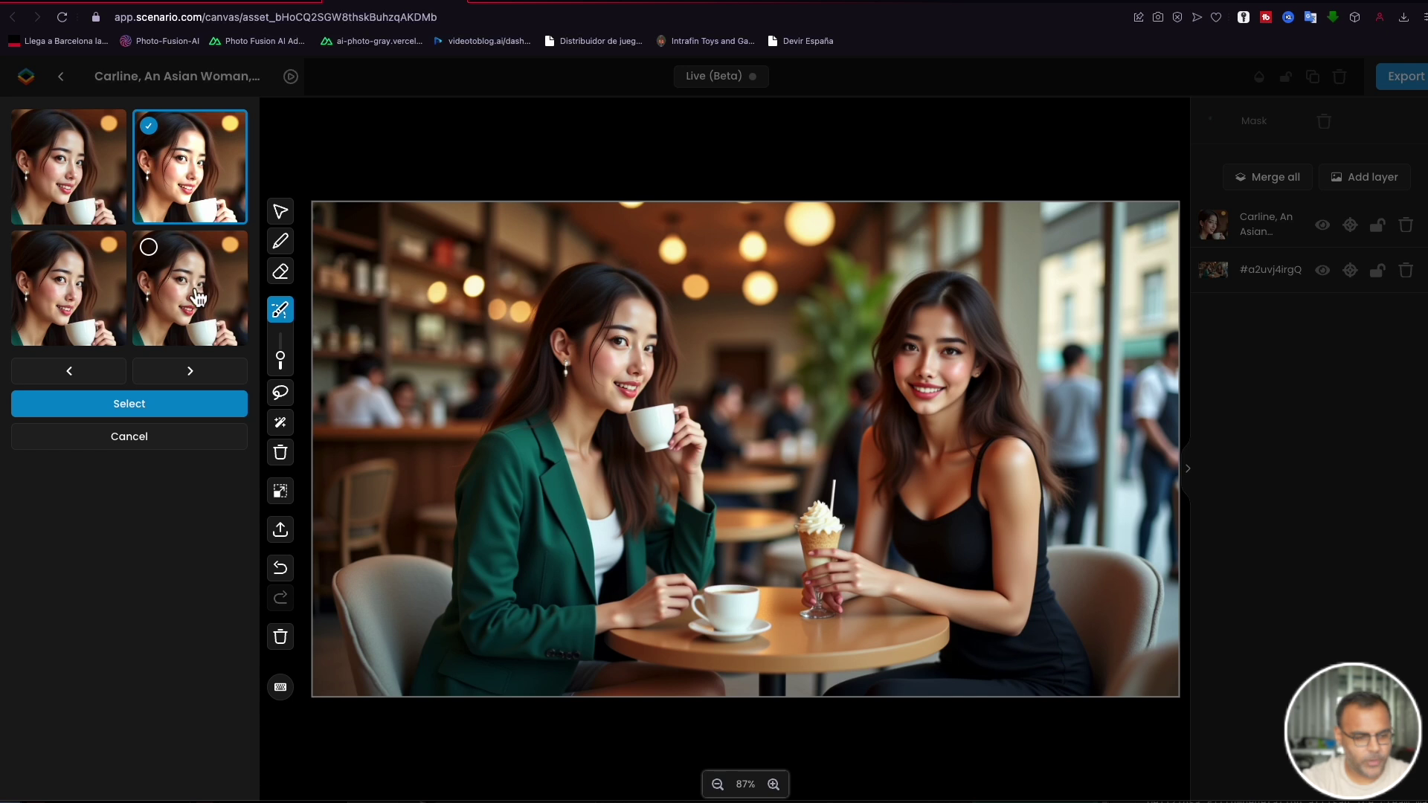
Step: Compare the four face variants and apply the top-right one to the canvas
{"action": "left_click", "coordinate": [191, 298]}
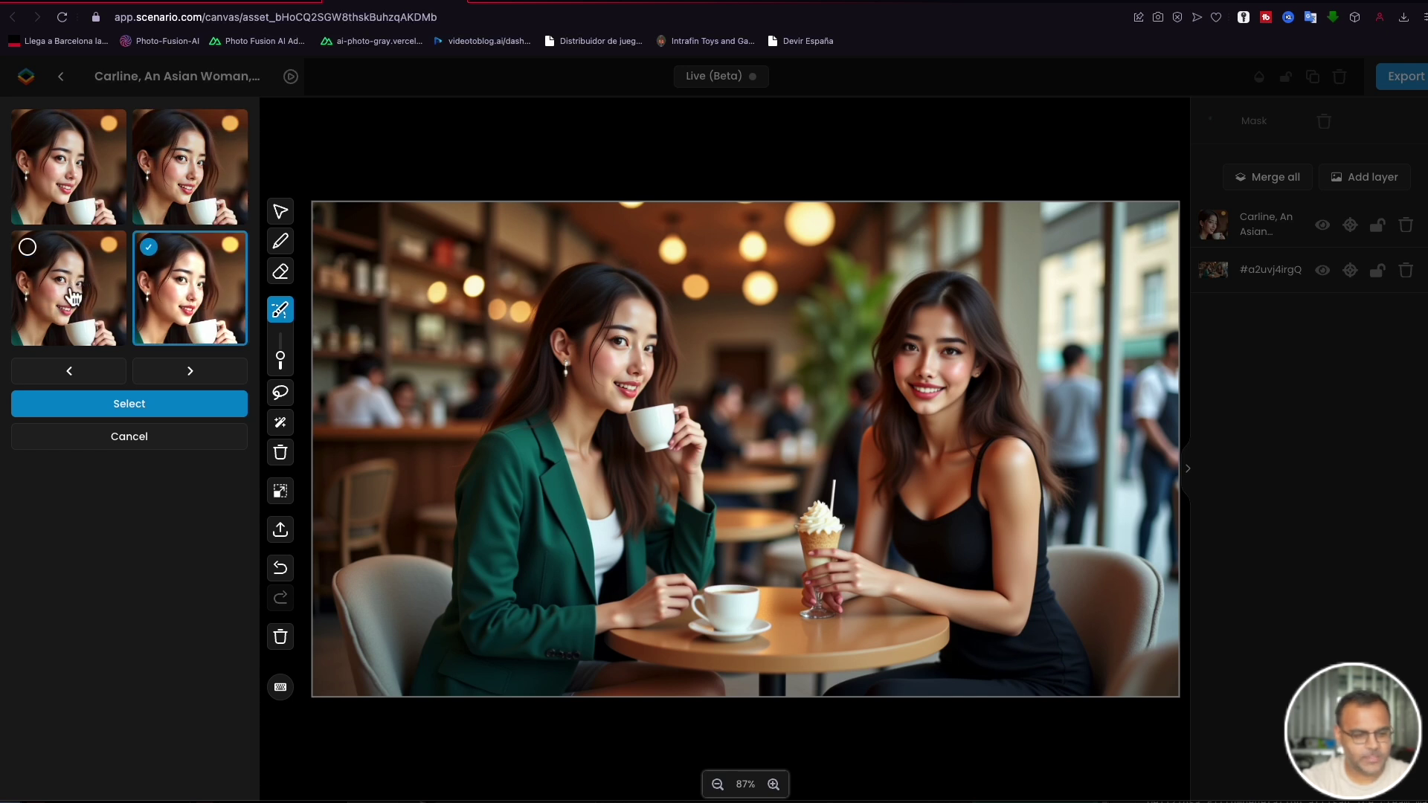
{"action": "left_click", "coordinate": [73, 298]}
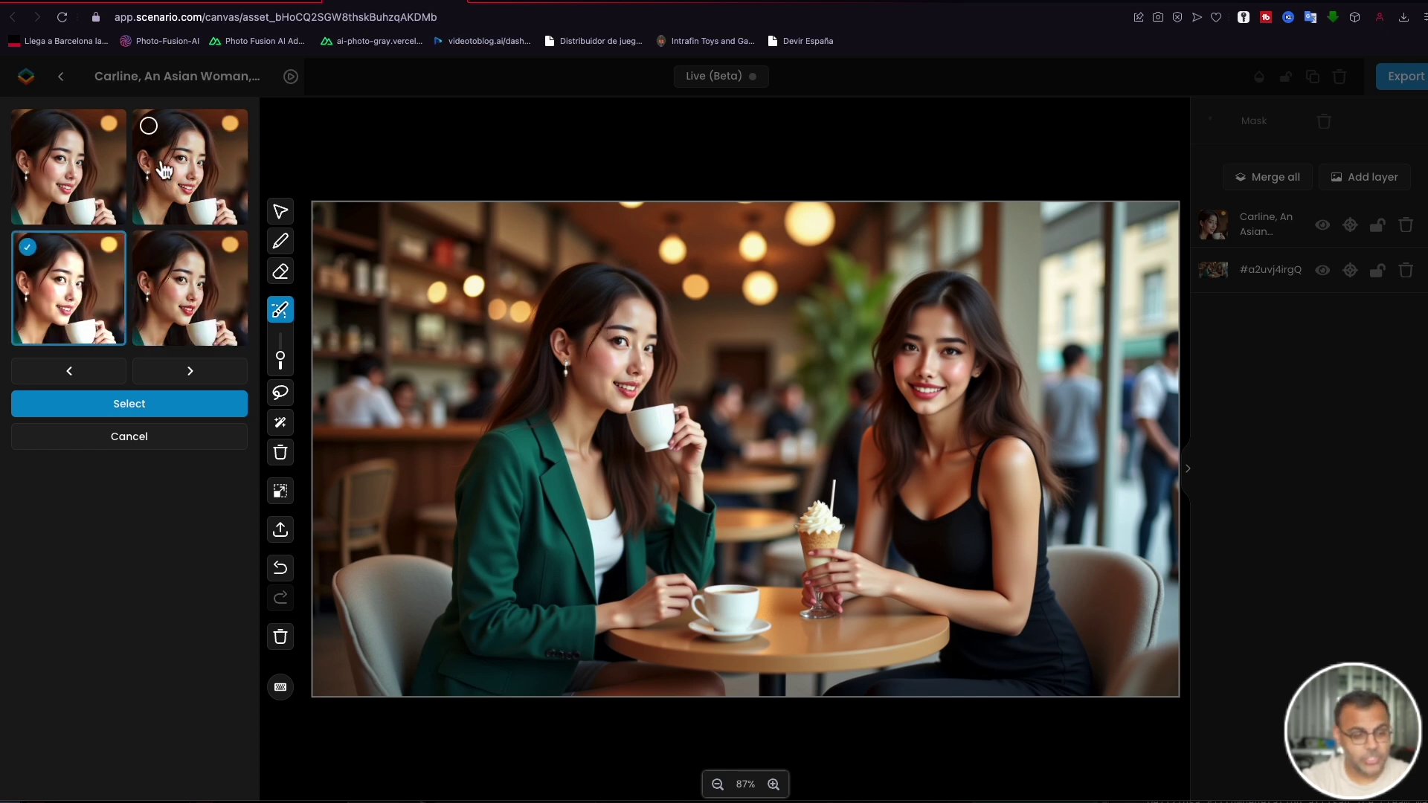
{"action": "left_click", "coordinate": [208, 171]}
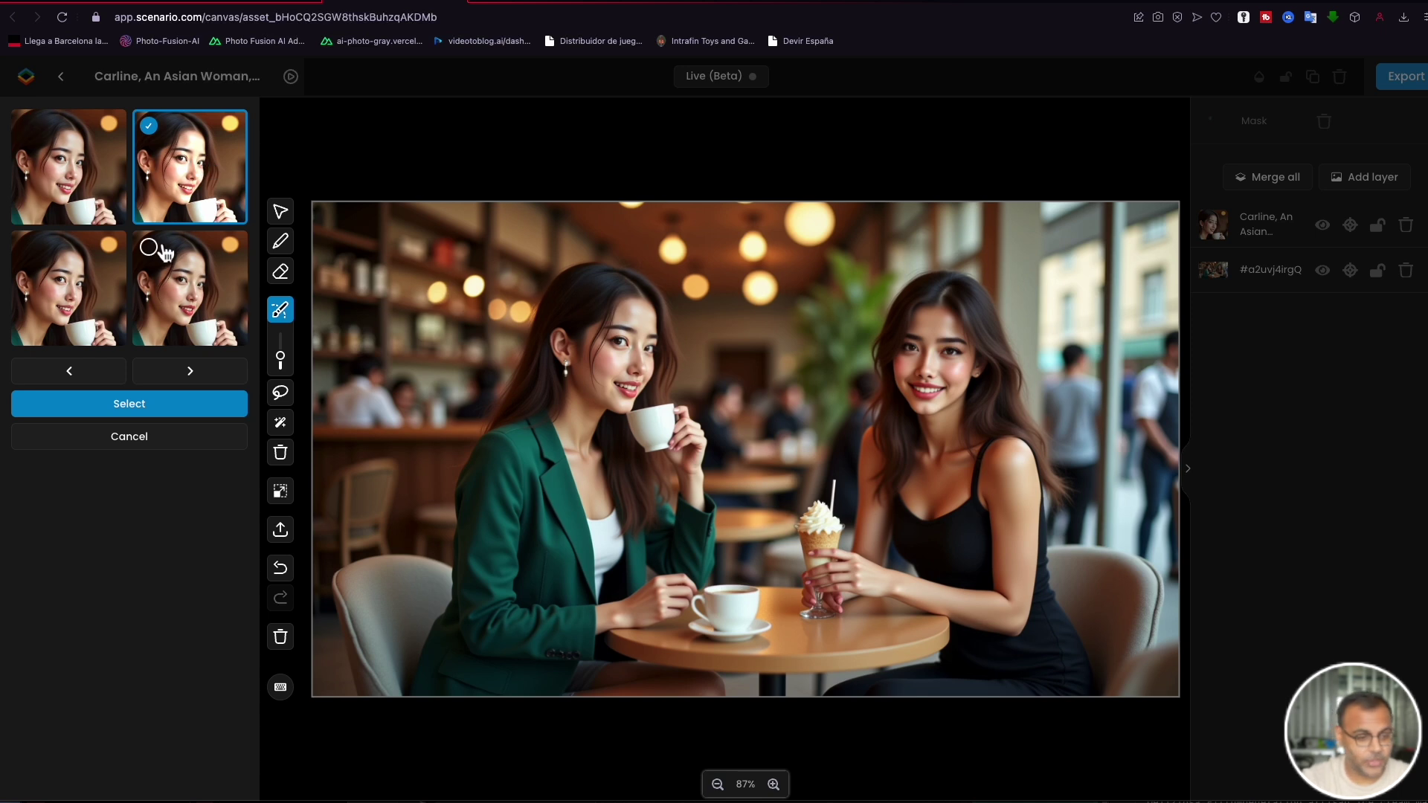
{"action": "left_click", "coordinate": [205, 298]}
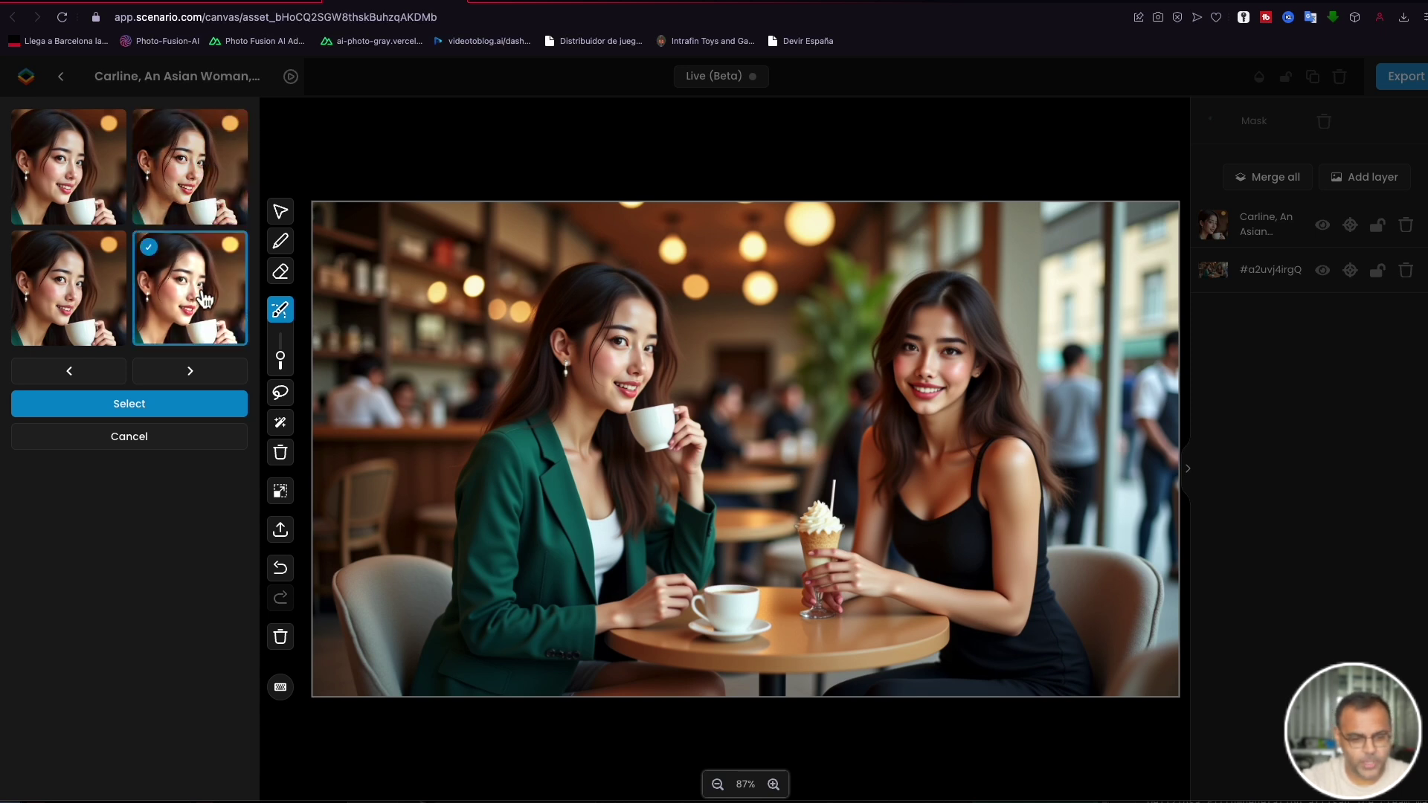
{"action": "left_click", "coordinate": [217, 203]}
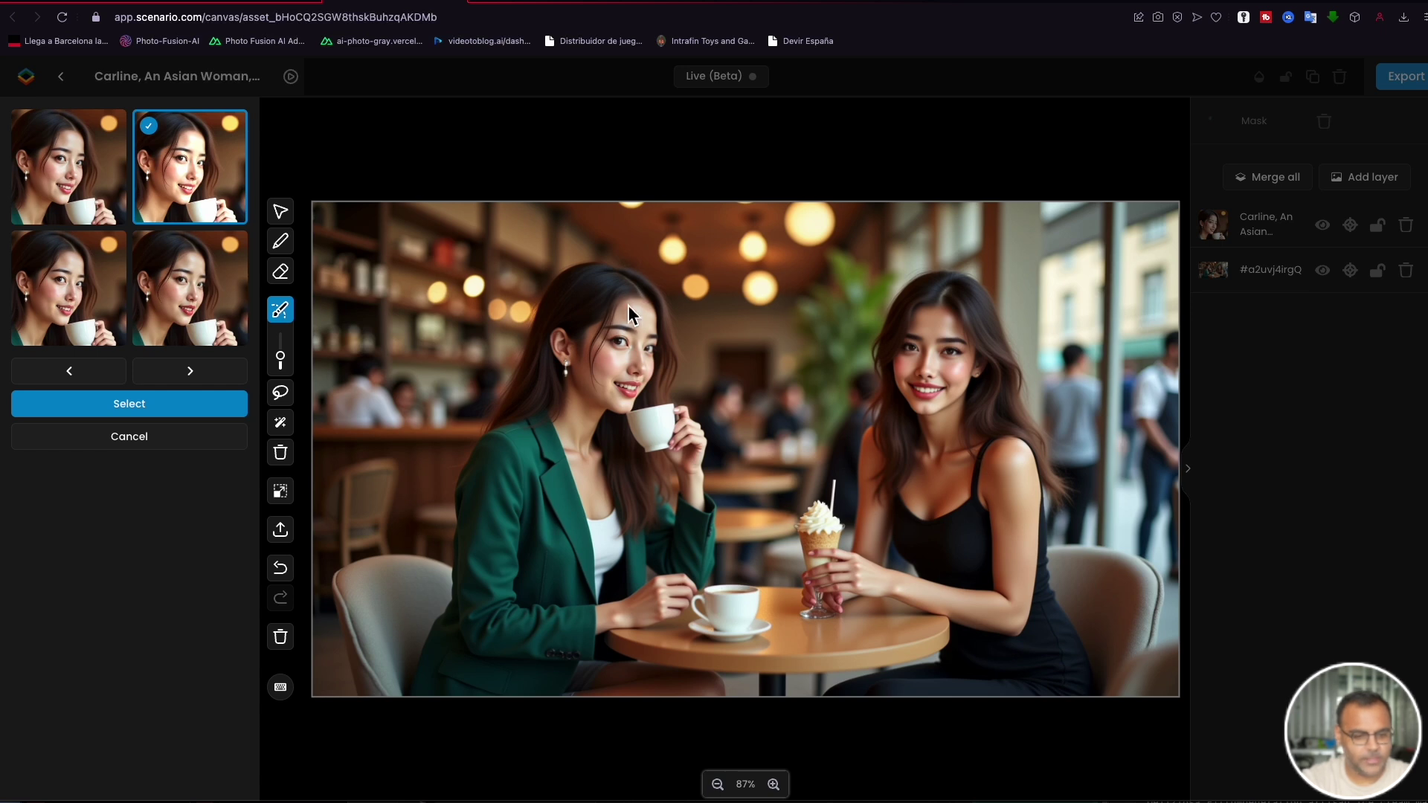
{"action": "left_click", "coordinate": [185, 409]}
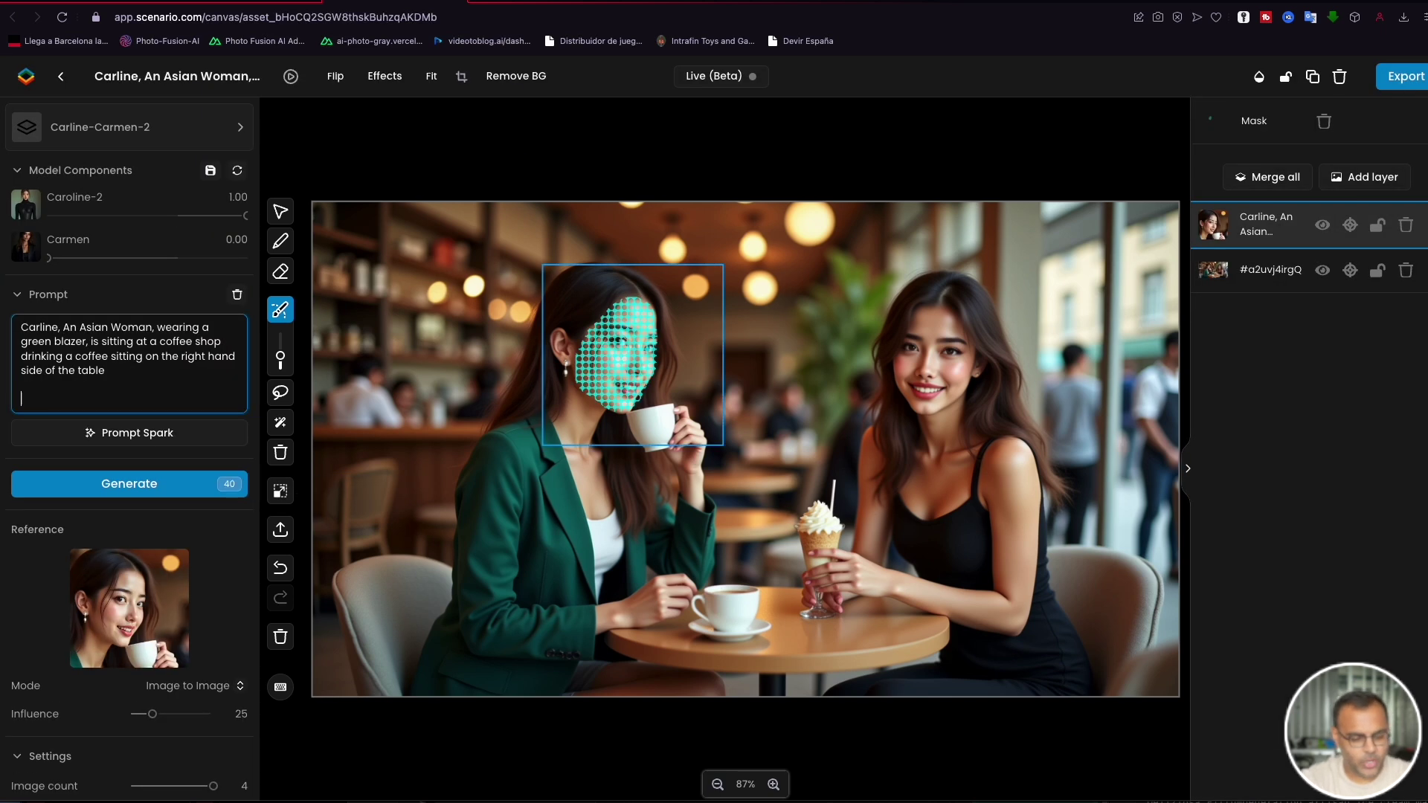
Step: Replace the prompt's Carline description with the pasted Carmen sentence
{"action": "type", "text": "is sitting next to  Carmen, a woman wearing a black dress, sitting on the left hand side of the table enjoying an ice cream."}
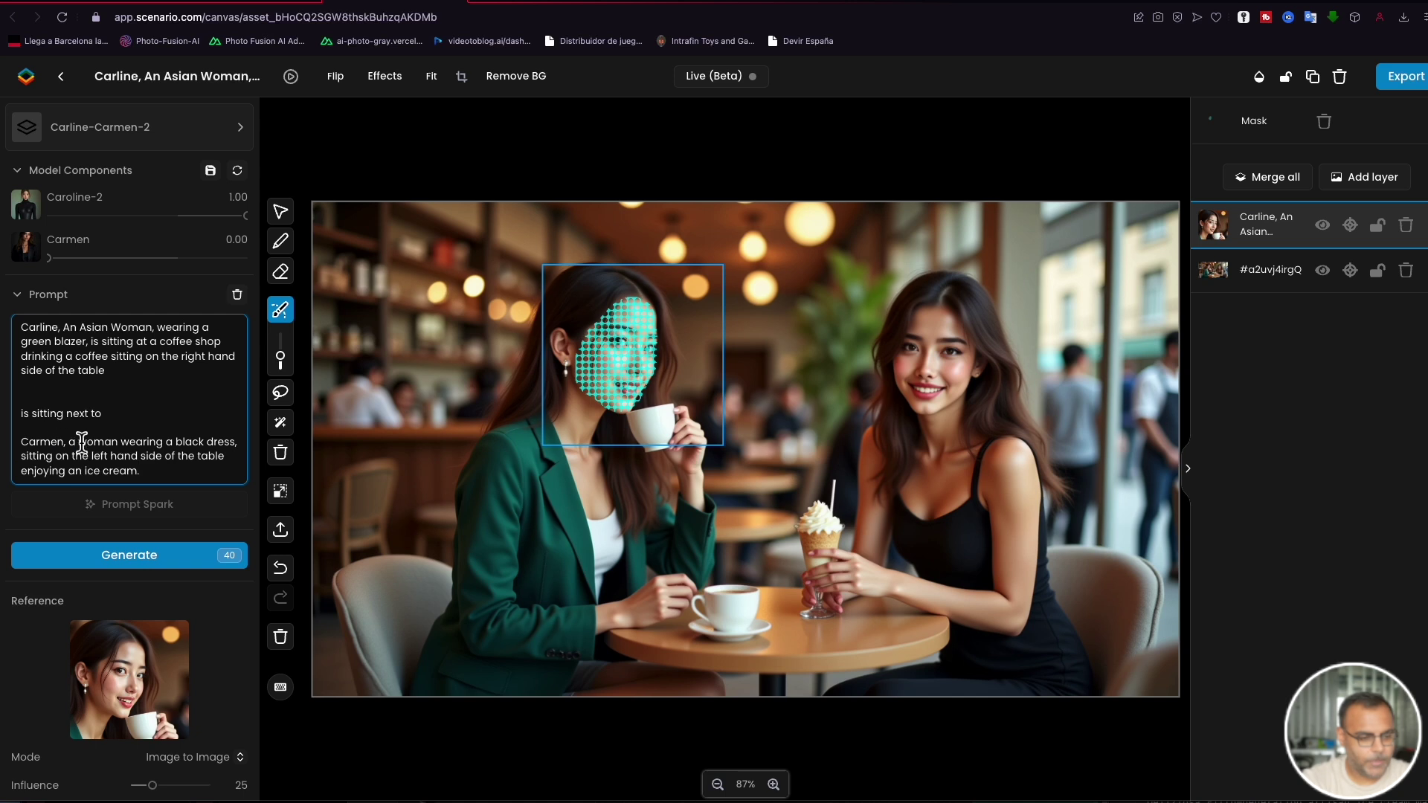
{"action": "left_click_drag", "start_coordinate": [124, 427], "coordinate": [11, 316]}
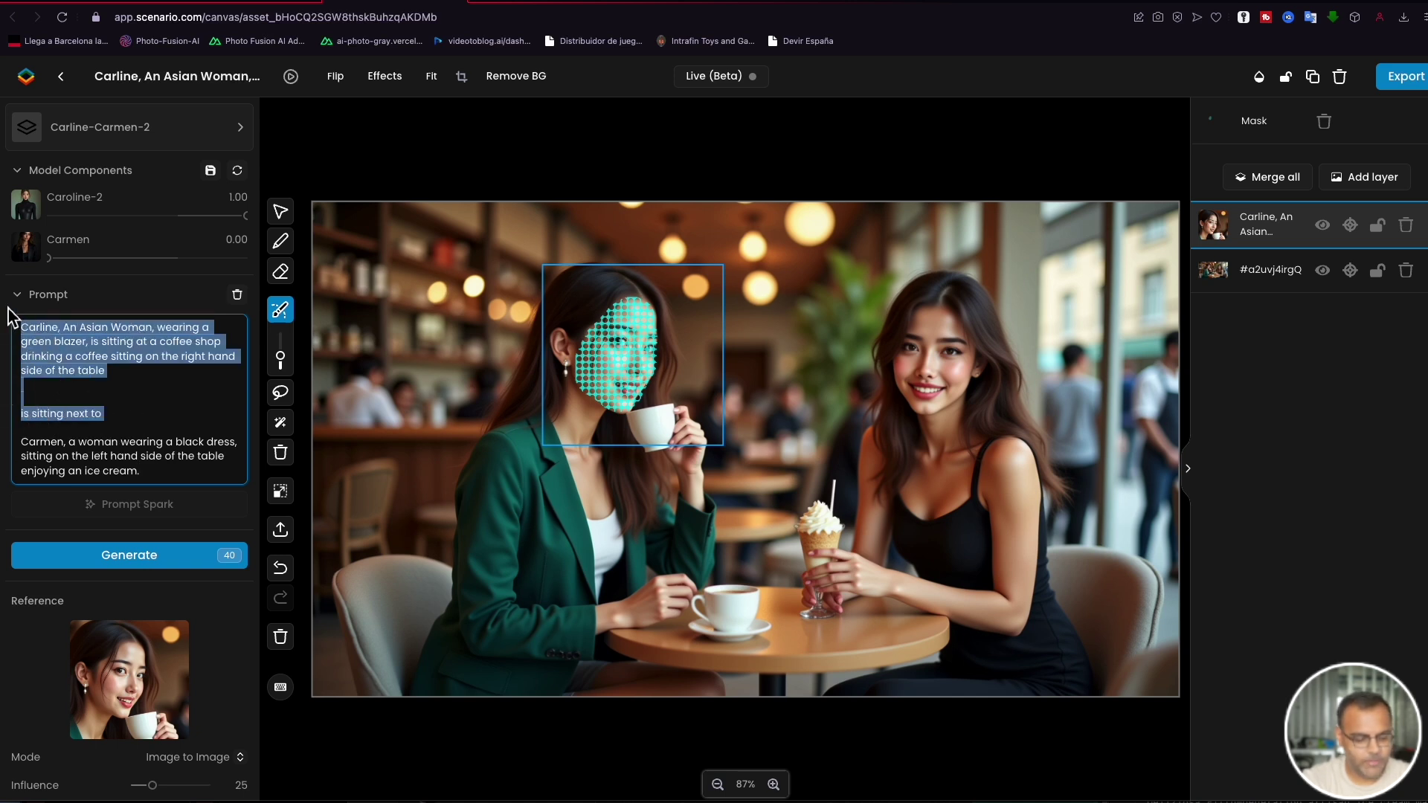
{"action": "key", "text": "BackSpace"}
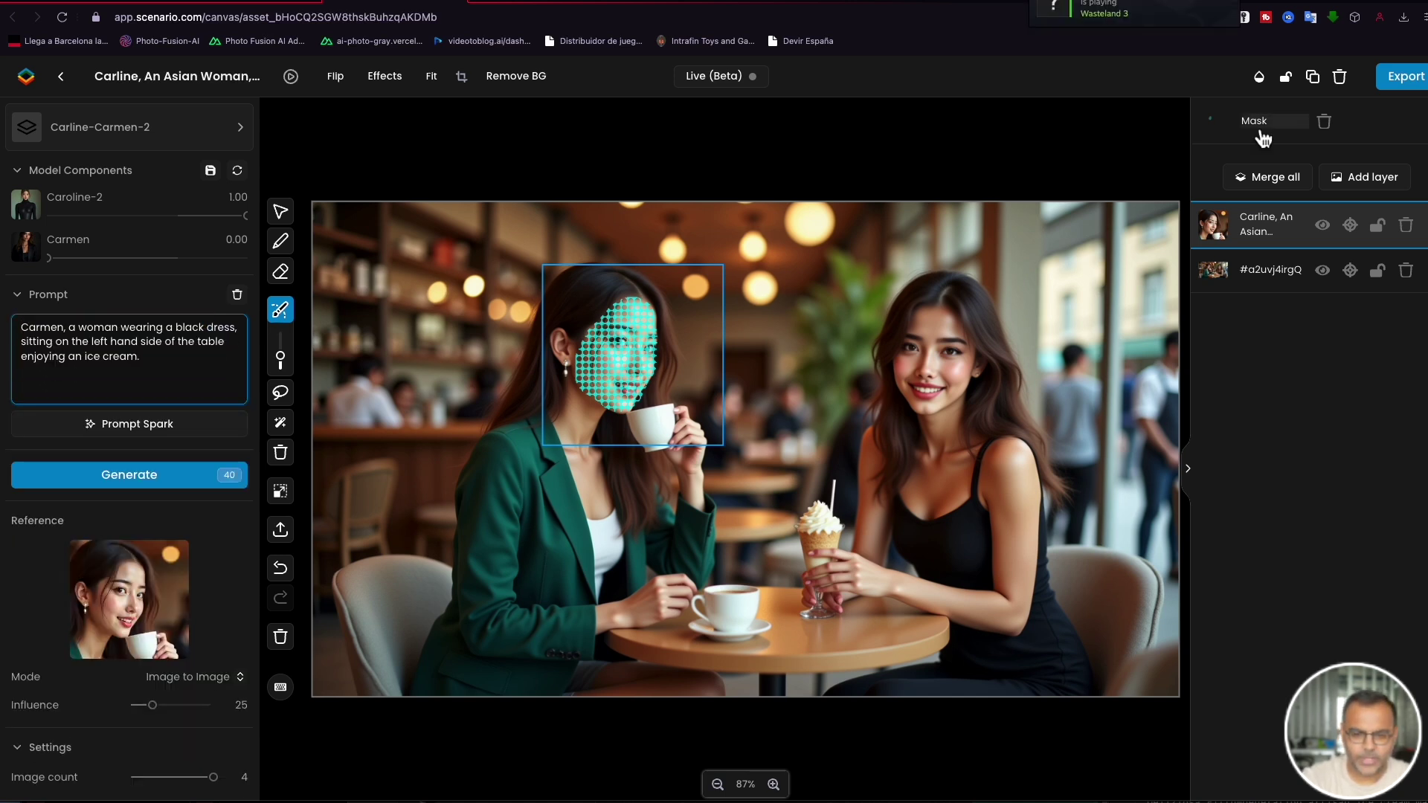
Step: Delete the old mask, set Caroline-2 to 0.00, mask the right woman's face and generate
{"action": "left_click", "coordinate": [1325, 123]}
{"action": "left_click_drag", "start_coordinate": [244, 216], "coordinate": [246, 257]}
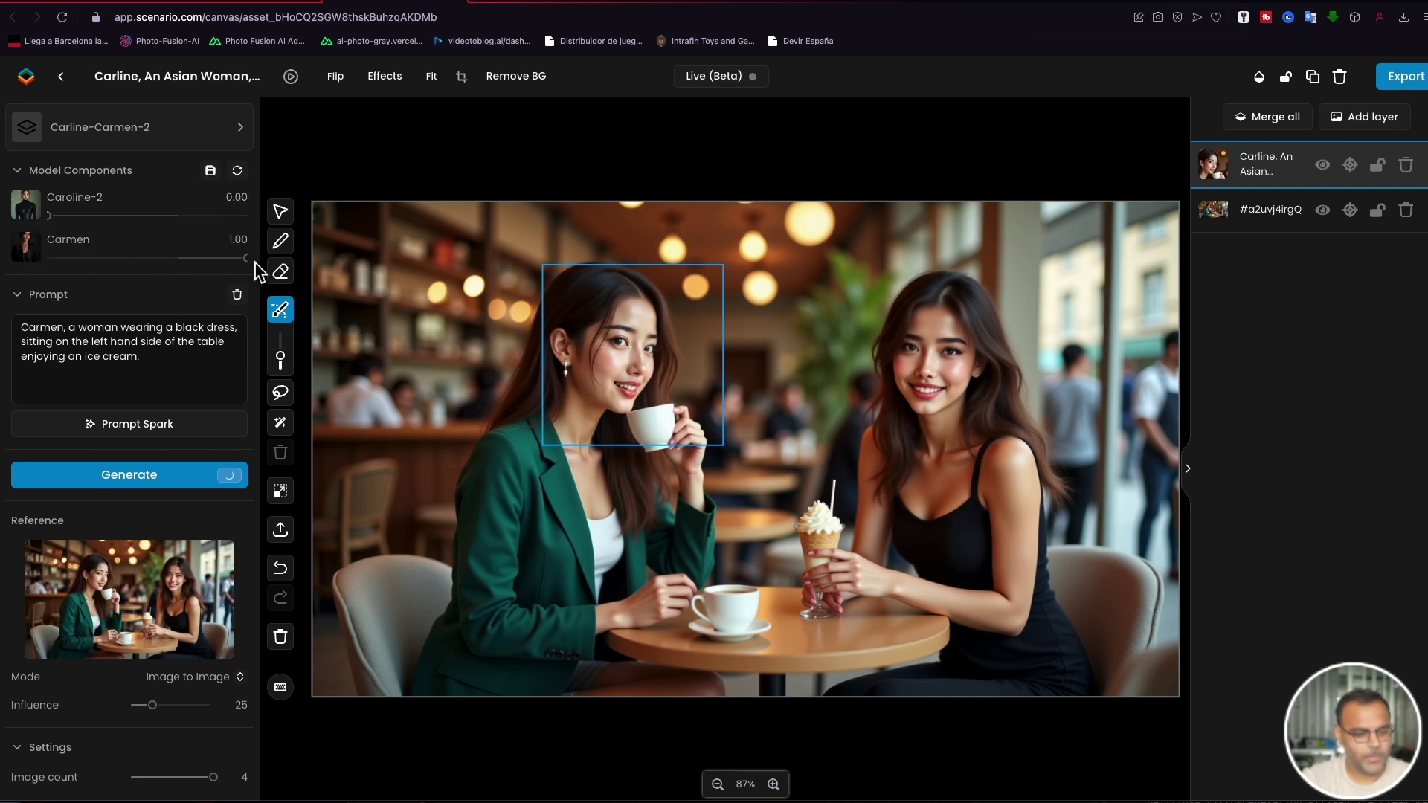
{"action": "mouse_move", "coordinate": [944, 399]}
{"action": "left_mouse_down"}
{"action": "mouse_move", "coordinate": [915, 368]}
{"action": "mouse_move", "coordinate": [919, 389]}
{"action": "mouse_move", "coordinate": [967, 358]}
{"action": "mouse_move", "coordinate": [953, 339]}
{"action": "mouse_move", "coordinate": [974, 372]}
{"action": "mouse_move", "coordinate": [965, 363]}
{"action": "mouse_move", "coordinate": [923, 404]}
{"action": "mouse_move", "coordinate": [906, 366]}
{"action": "mouse_move", "coordinate": [932, 351]}
{"action": "mouse_move", "coordinate": [956, 363]}
{"action": "mouse_move", "coordinate": [949, 382]}
{"action": "mouse_move", "coordinate": [963, 367]}
{"action": "mouse_move", "coordinate": [933, 317]}
{"action": "mouse_move", "coordinate": [966, 384]}
{"action": "mouse_move", "coordinate": [937, 413]}
{"action": "mouse_move", "coordinate": [967, 388]}
{"action": "left_mouse_up"}
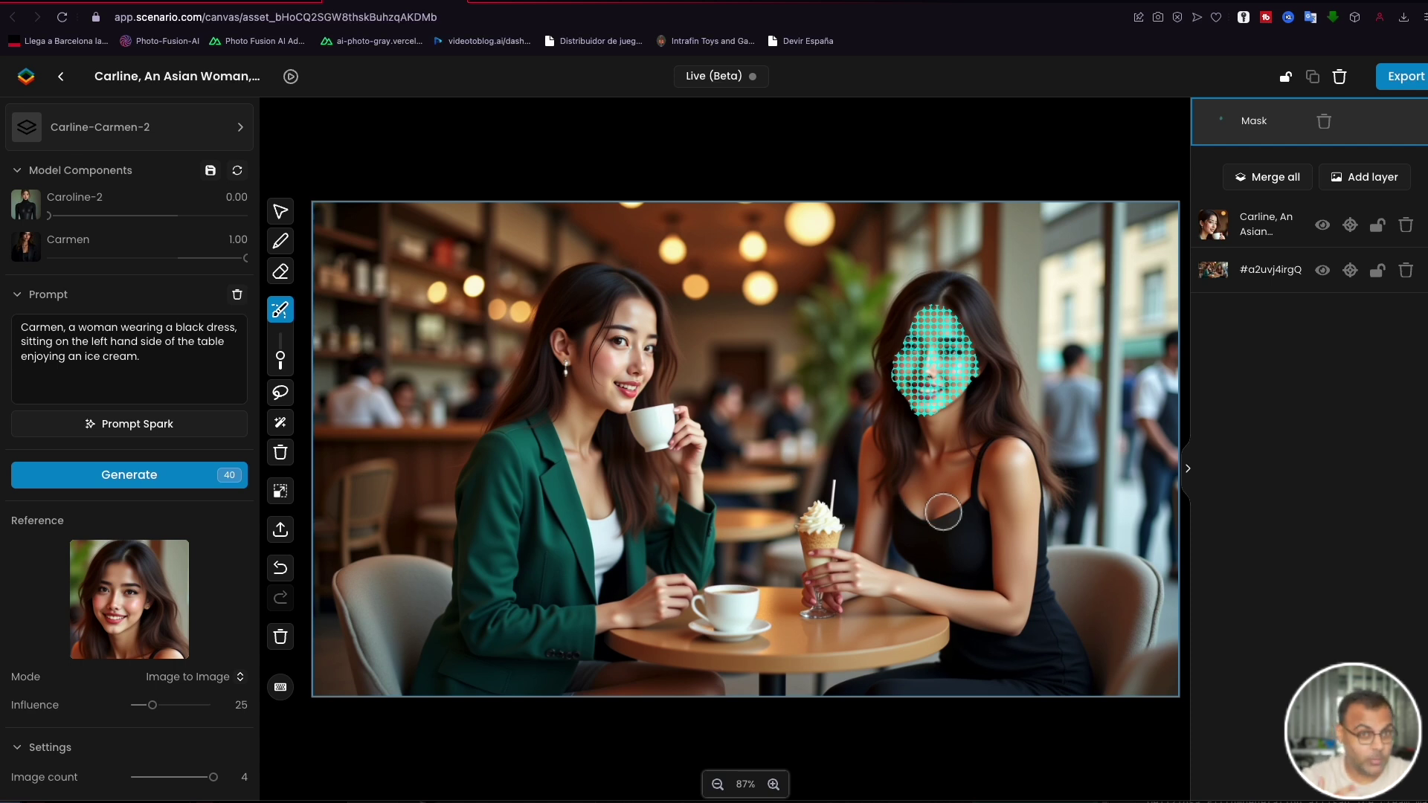
{"action": "left_click", "coordinate": [136, 471]}
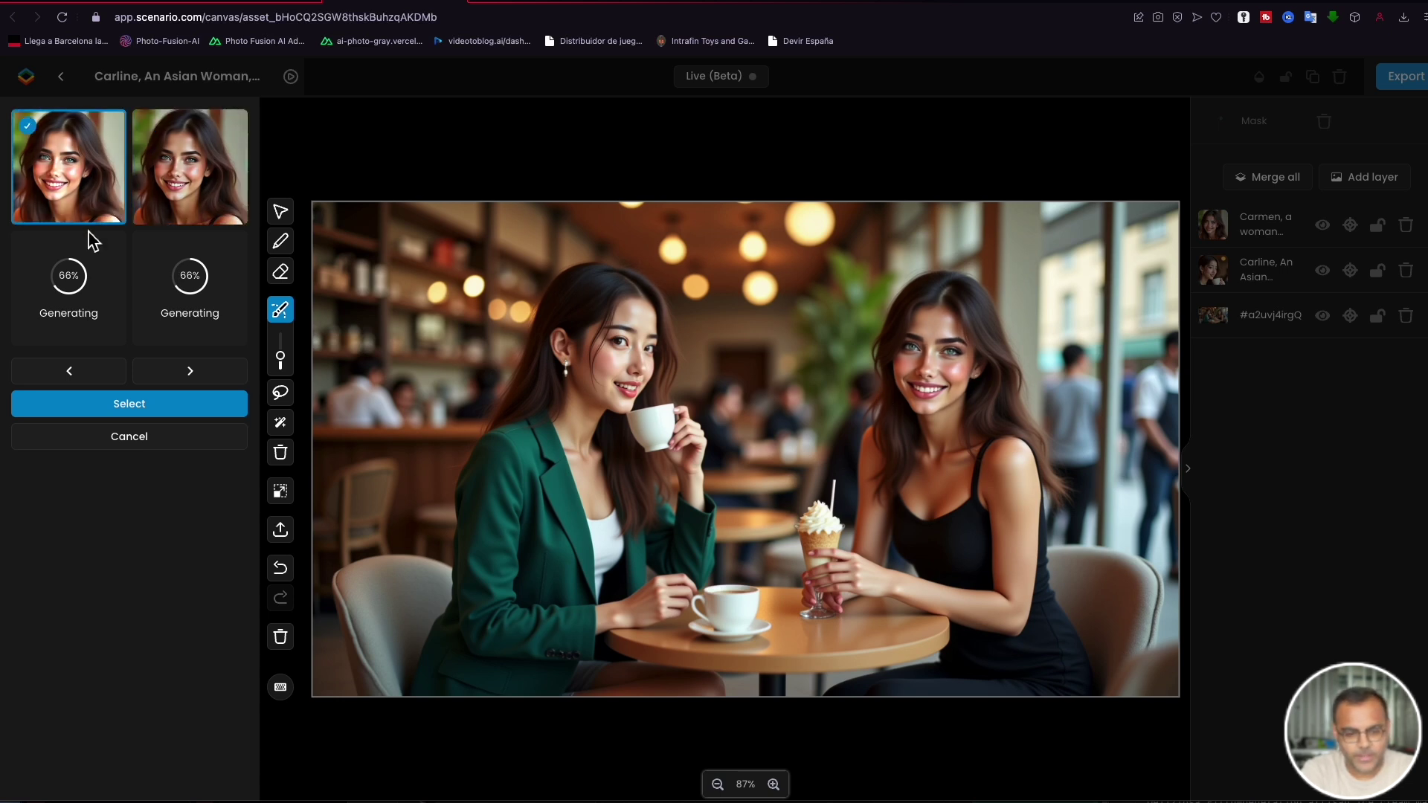
Step: Place the chosen Carmen face on the canvas as a layer, clear its mask, and hide it
{"action": "left_click", "coordinate": [139, 404]}
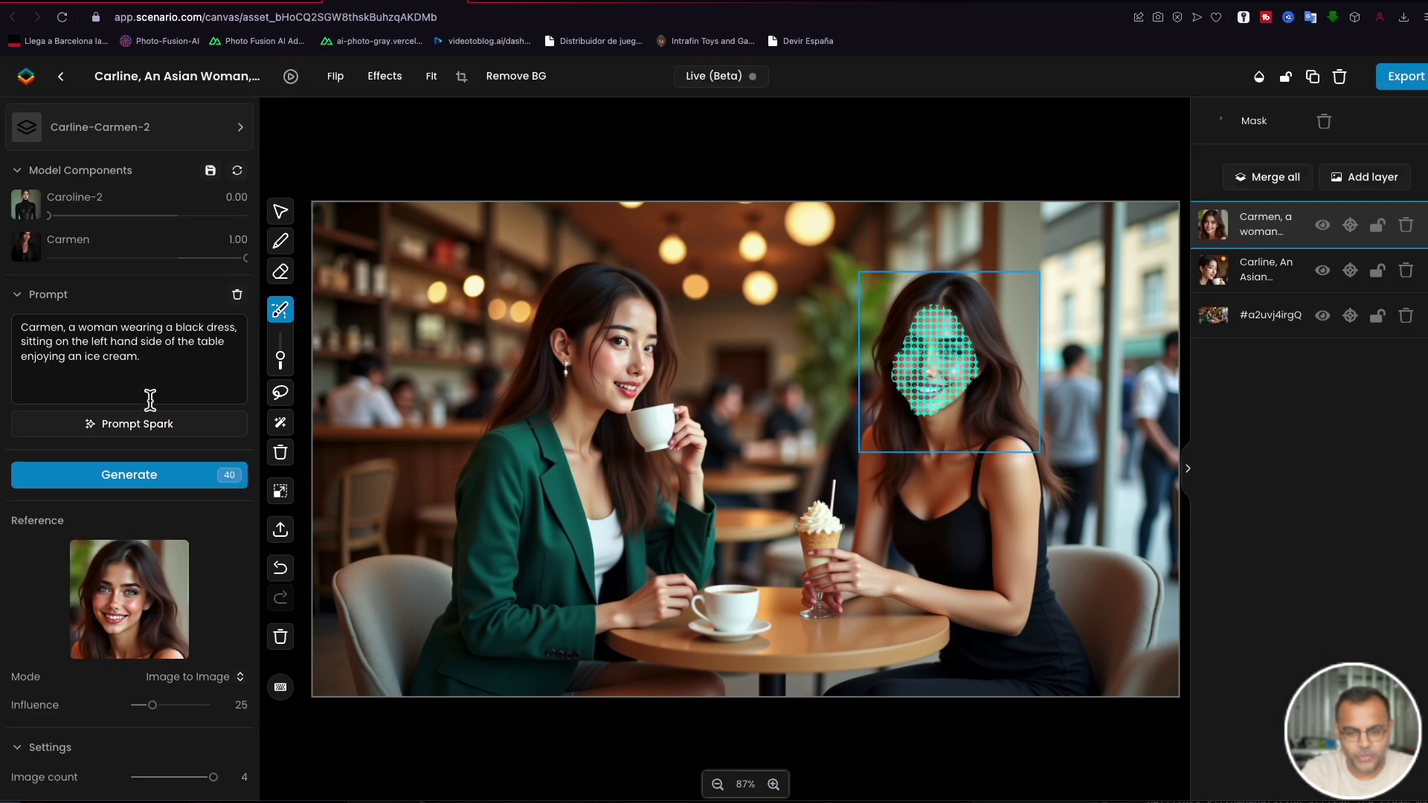
{"action": "left_click", "coordinate": [1341, 131]}
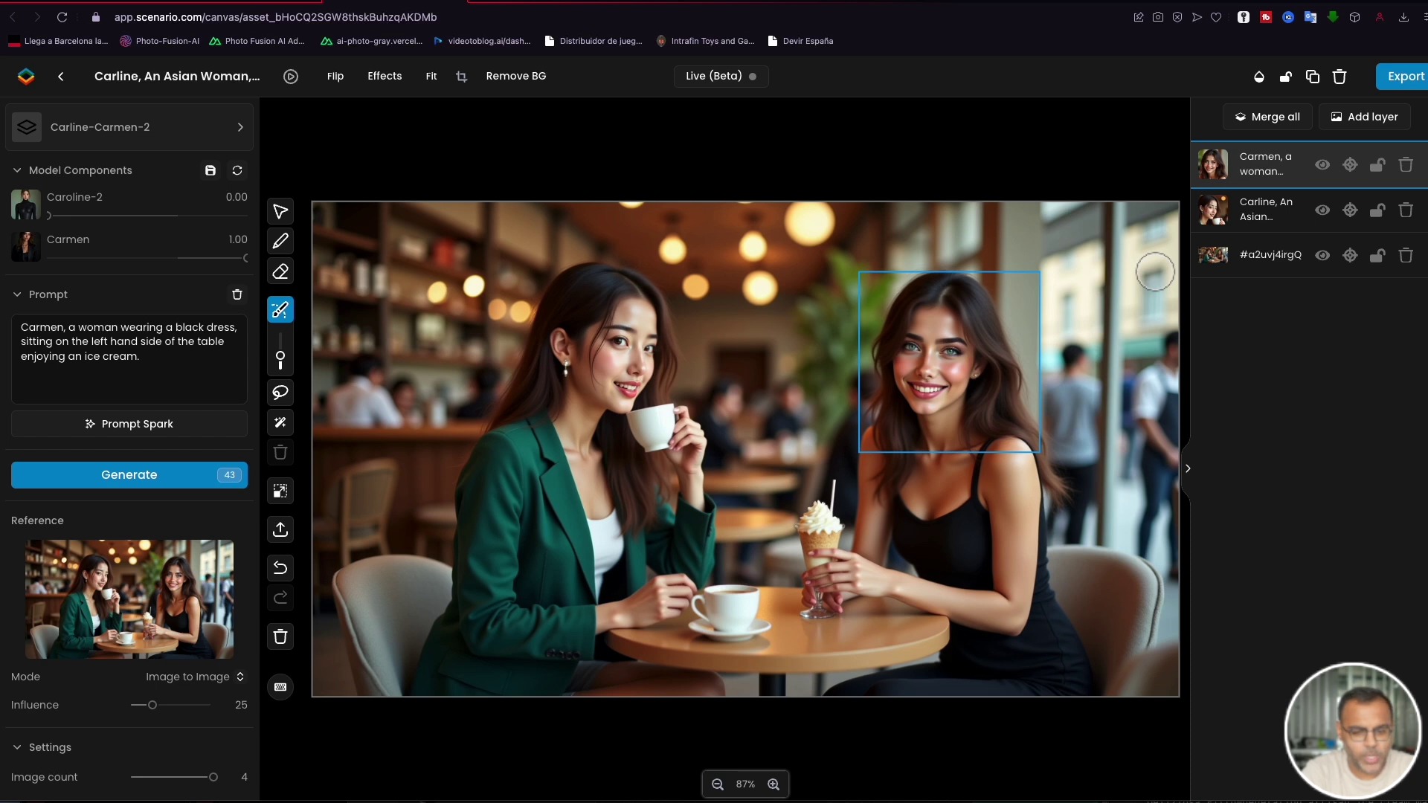
{"action": "left_click", "coordinate": [1323, 164]}
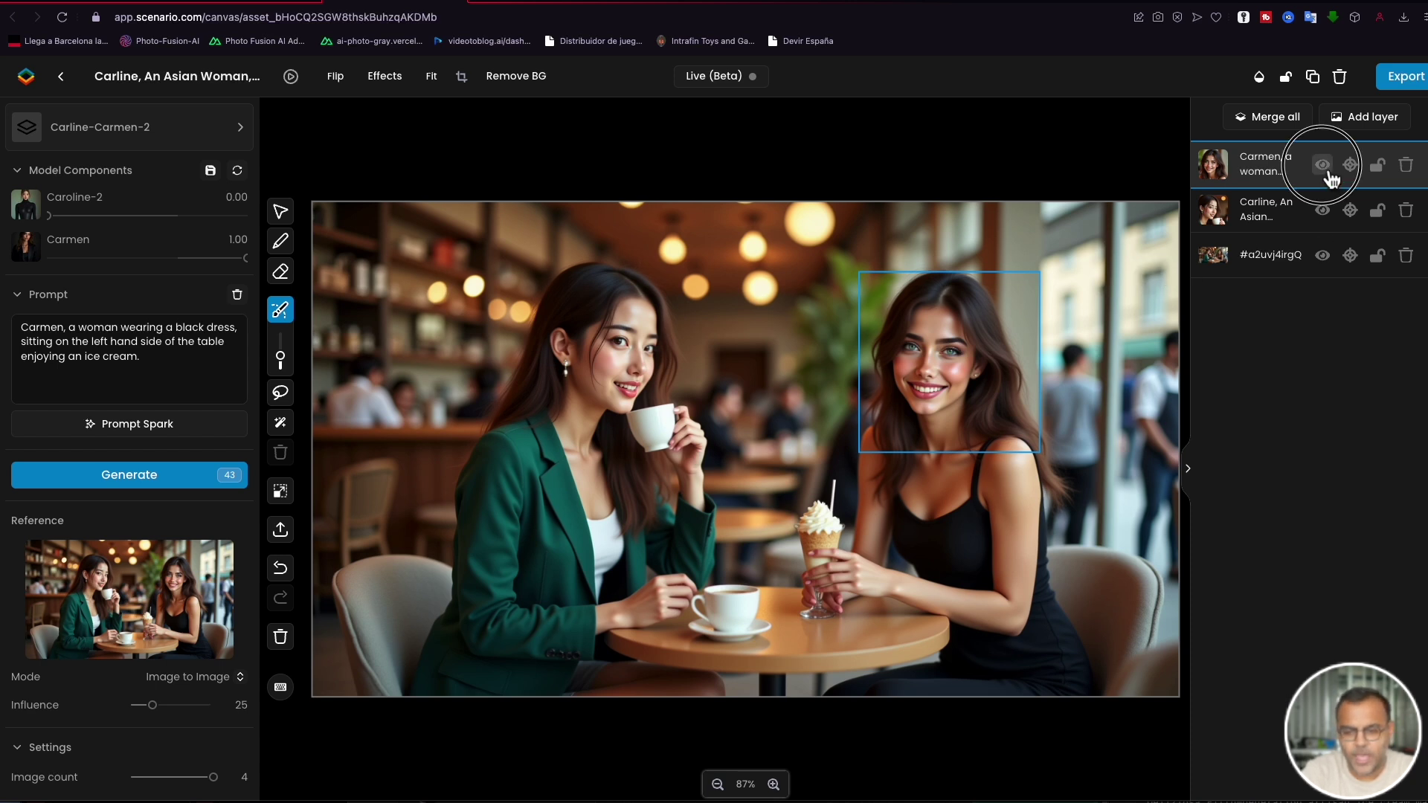
Step: Toggle the Carline layer, select the base café image, and mask the right woman's head and hair
{"action": "left_click", "coordinate": [1331, 218]}
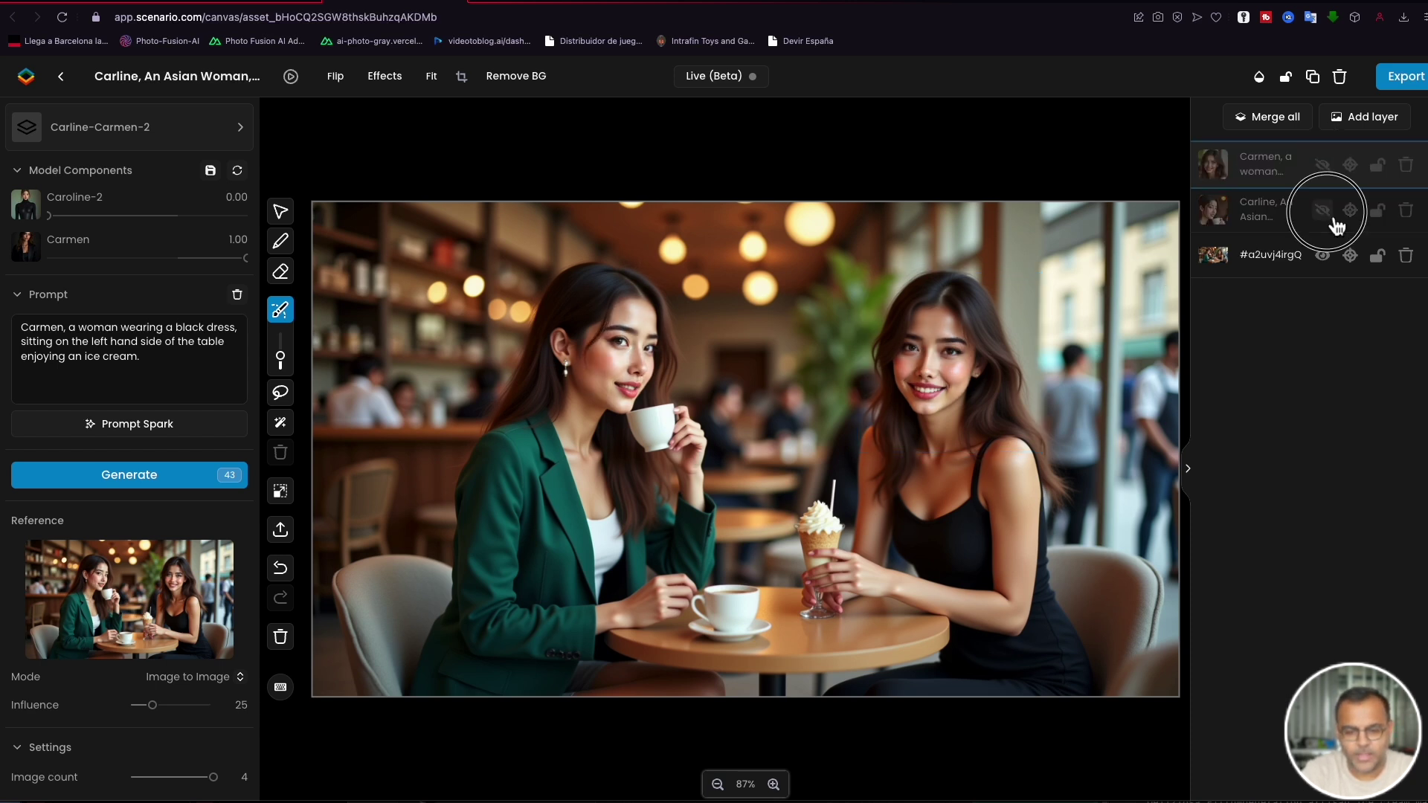
{"action": "left_click", "coordinate": [1284, 258]}
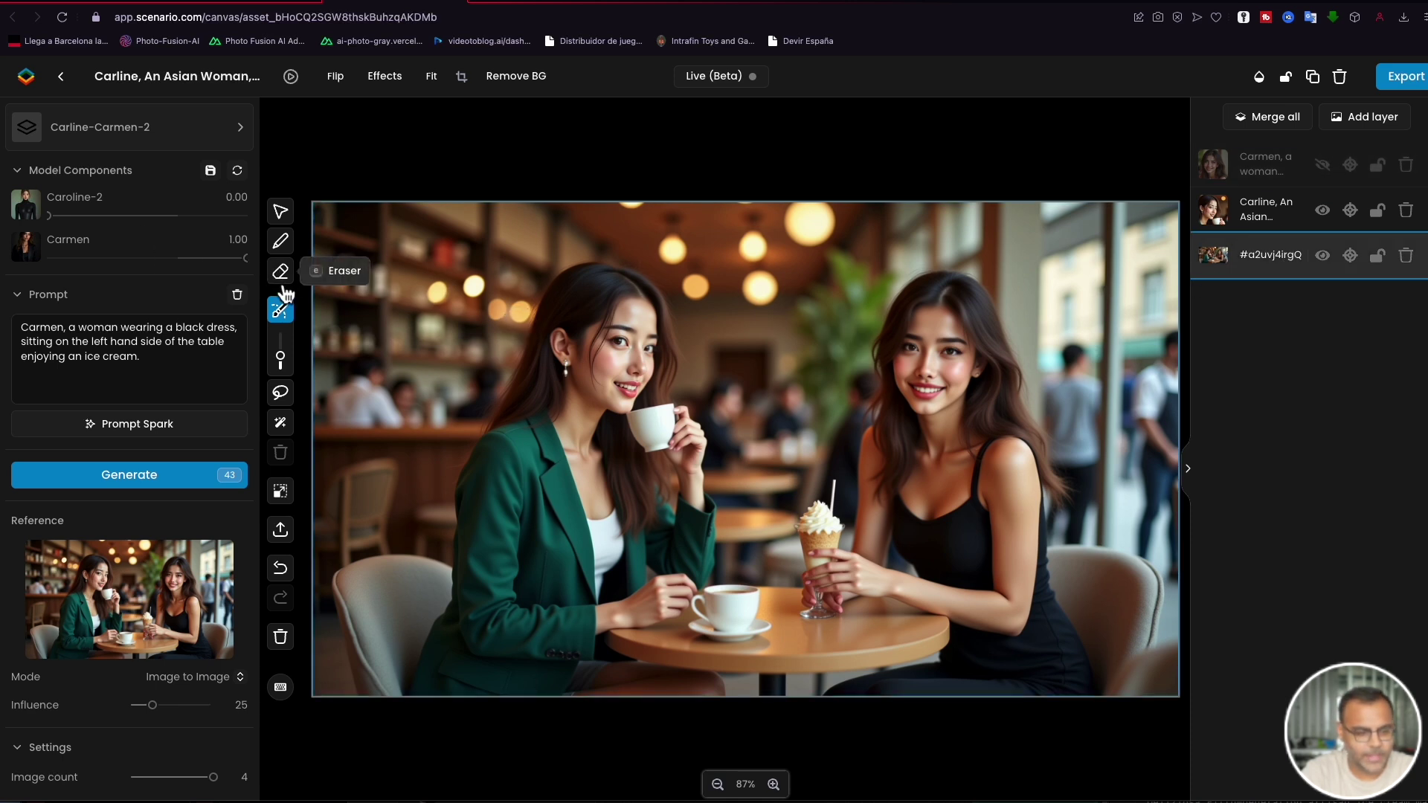
{"action": "mouse_move", "coordinate": [893, 386]}
{"action": "left_mouse_down"}
{"action": "mouse_move", "coordinate": [897, 476]}
{"action": "mouse_move", "coordinate": [891, 417]}
{"action": "mouse_move", "coordinate": [874, 405]}
{"action": "mouse_move", "coordinate": [897, 316]}
{"action": "mouse_move", "coordinate": [882, 350]}
{"action": "mouse_move", "coordinate": [959, 290]}
{"action": "mouse_move", "coordinate": [960, 316]}
{"action": "mouse_move", "coordinate": [1062, 494]}
{"action": "mouse_move", "coordinate": [1036, 451]}
{"action": "mouse_move", "coordinate": [1014, 429]}
{"action": "mouse_move", "coordinate": [993, 435]}
{"action": "mouse_move", "coordinate": [955, 388]}
{"action": "mouse_move", "coordinate": [923, 409]}
{"action": "mouse_move", "coordinate": [967, 410]}
{"action": "mouse_move", "coordinate": [931, 369]}
{"action": "mouse_move", "coordinate": [914, 438]}
{"action": "mouse_move", "coordinate": [874, 434]}
{"action": "mouse_move", "coordinate": [871, 450]}
{"action": "left_mouse_up"}
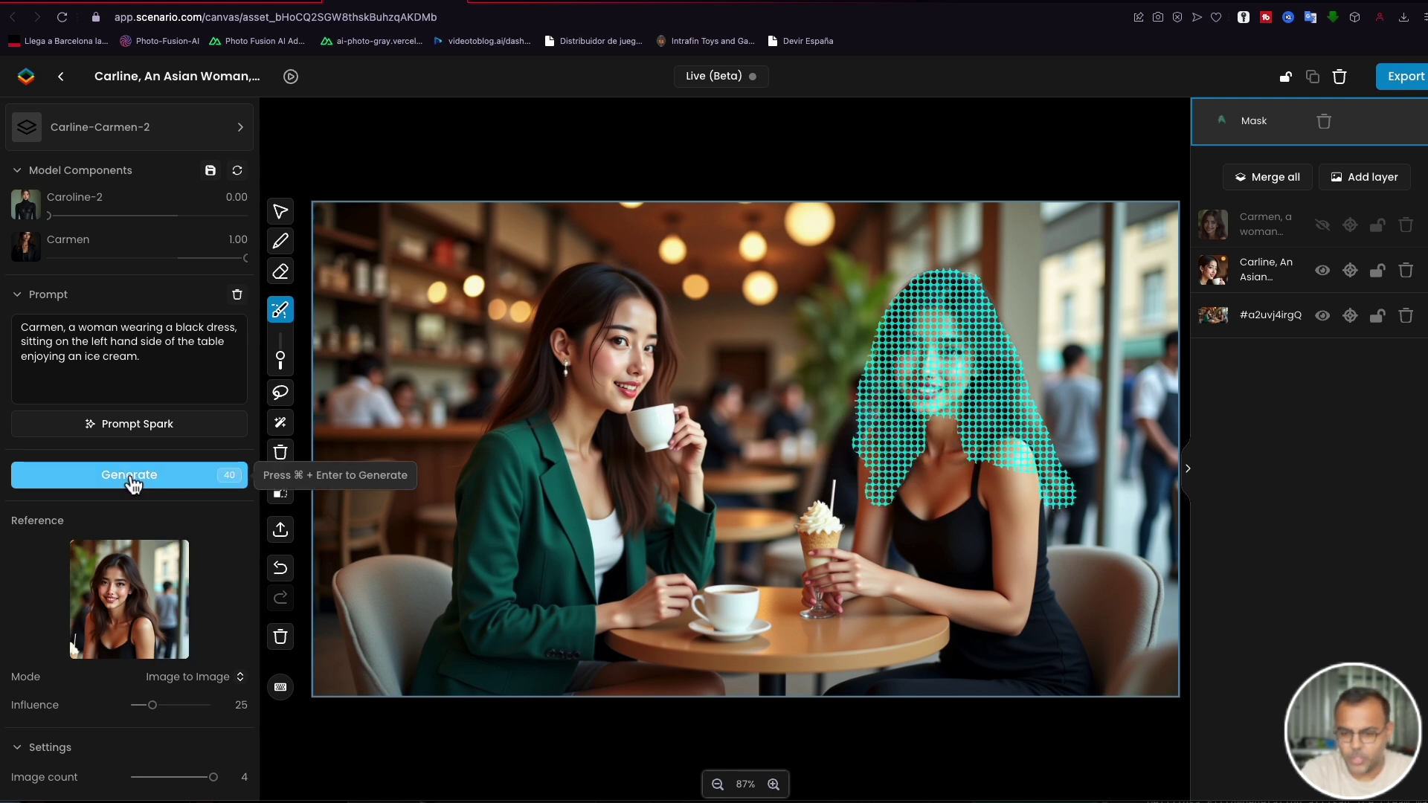
Step: Generate Carmen variants for the right woman's masked head, hair and neck
{"action": "left_click", "coordinate": [131, 480]}
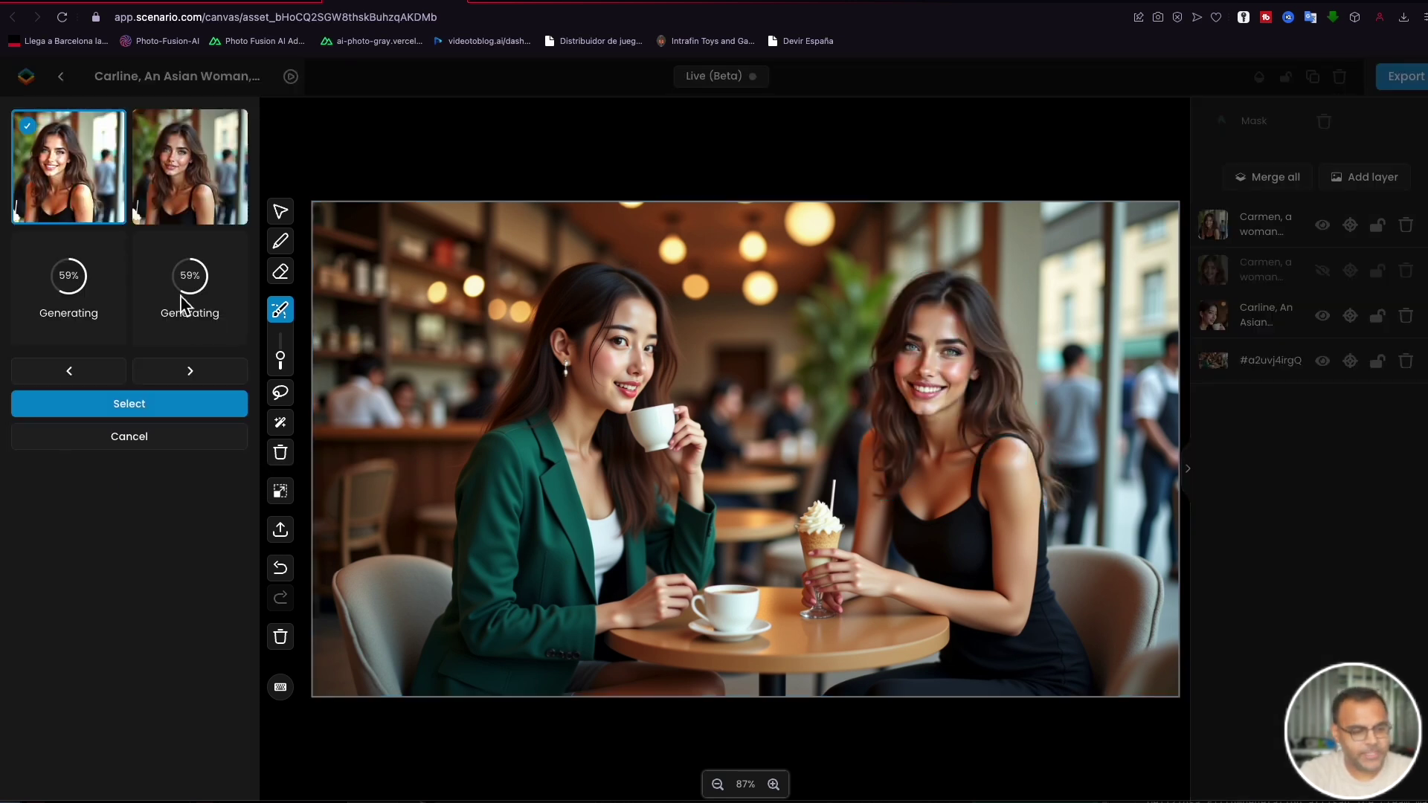
Step: Compare the whole-head Carmen variants and place the chosen one on the canvas as a layer
{"action": "left_click", "coordinate": [211, 177]}
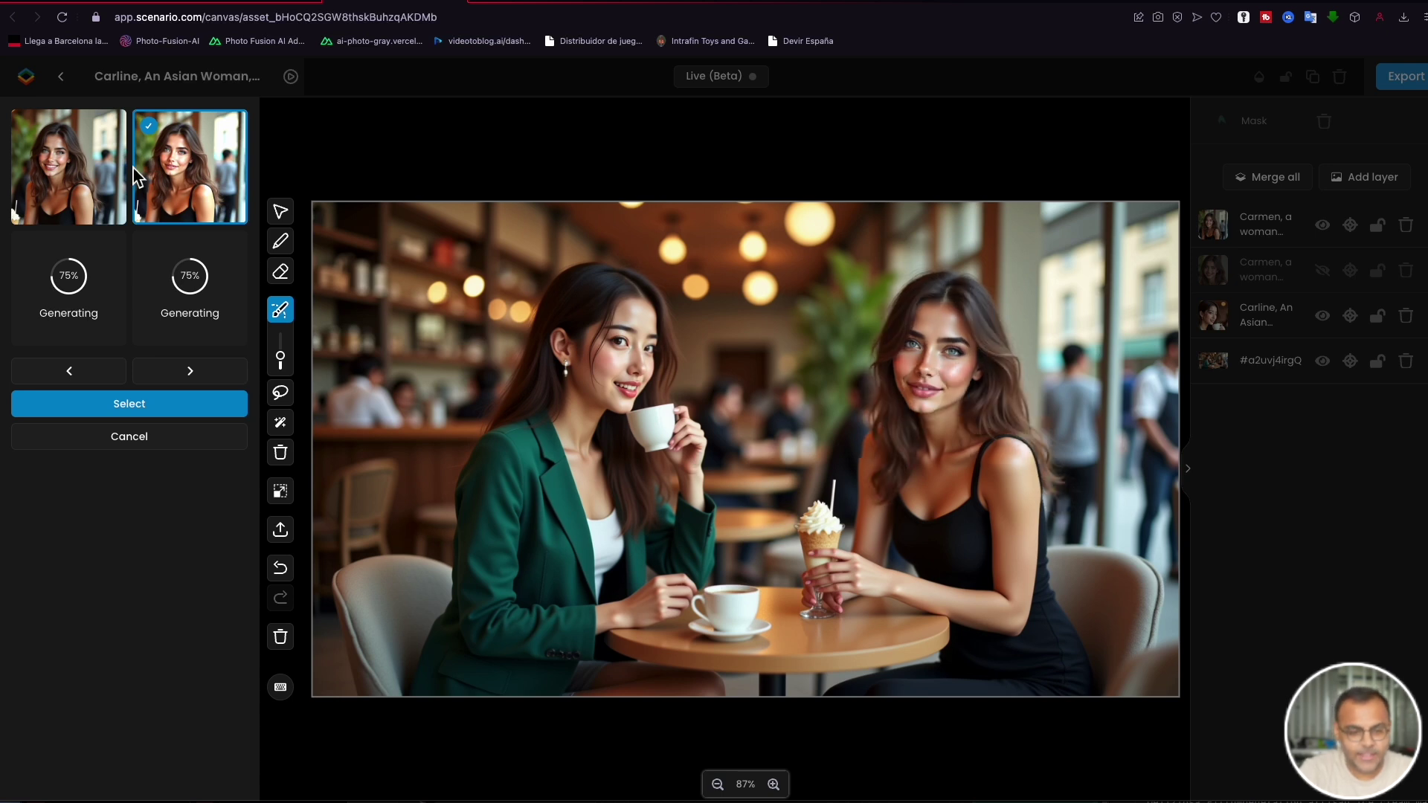
{"action": "left_click", "coordinate": [94, 173]}
{"action": "left_click", "coordinate": [174, 194]}
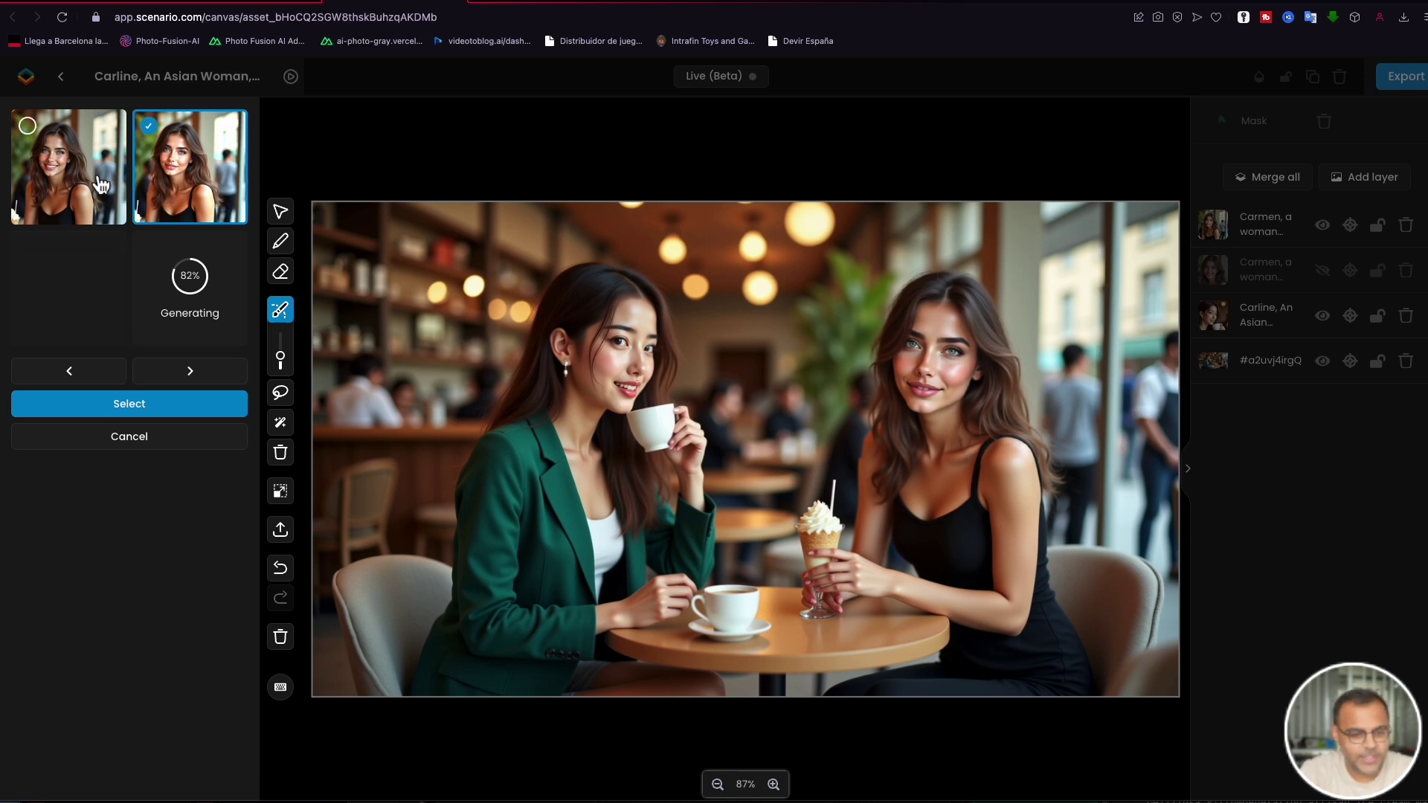
{"action": "left_click", "coordinate": [102, 186]}
{"action": "left_click", "coordinate": [176, 206]}
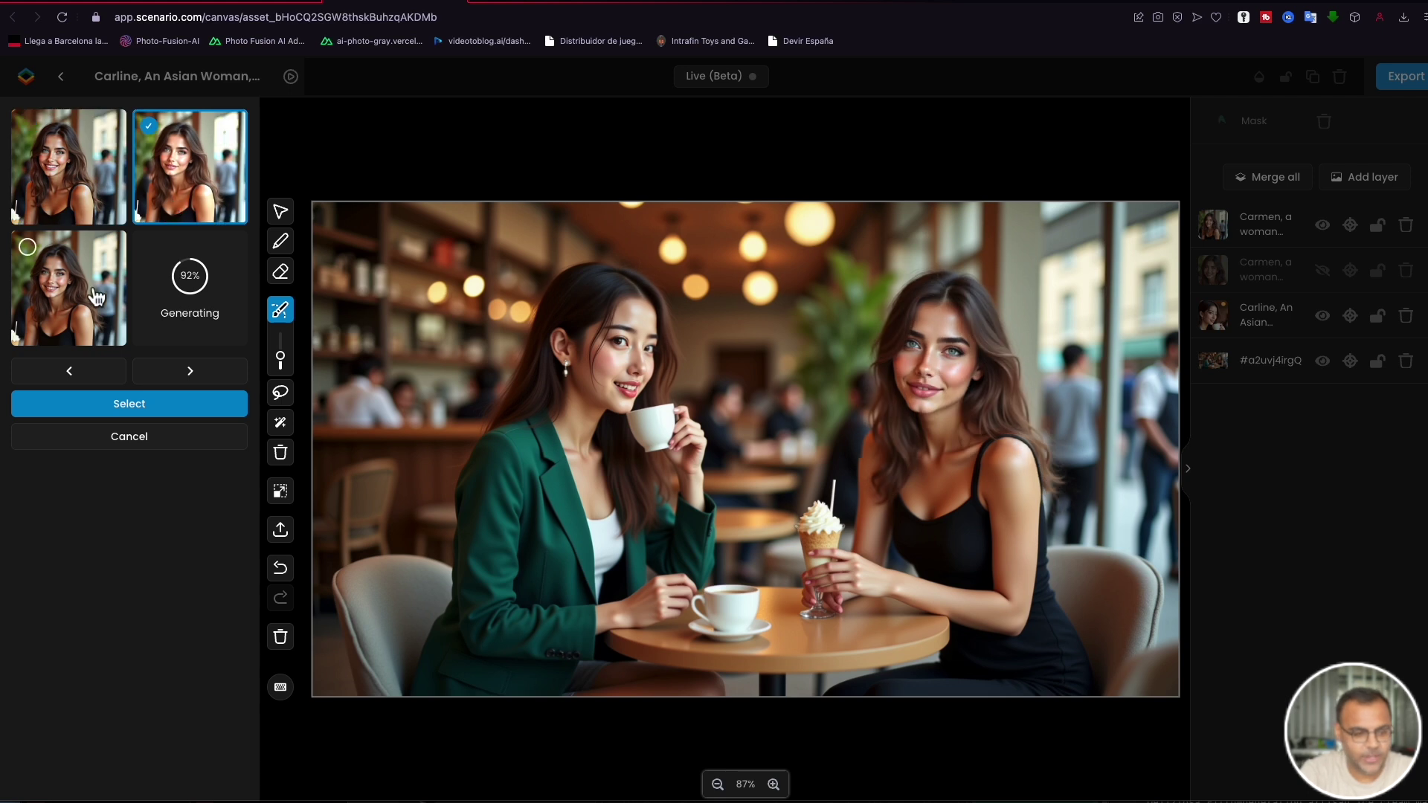
{"action": "left_click", "coordinate": [81, 299]}
{"action": "left_click", "coordinate": [89, 201]}
{"action": "left_click", "coordinate": [83, 290]}
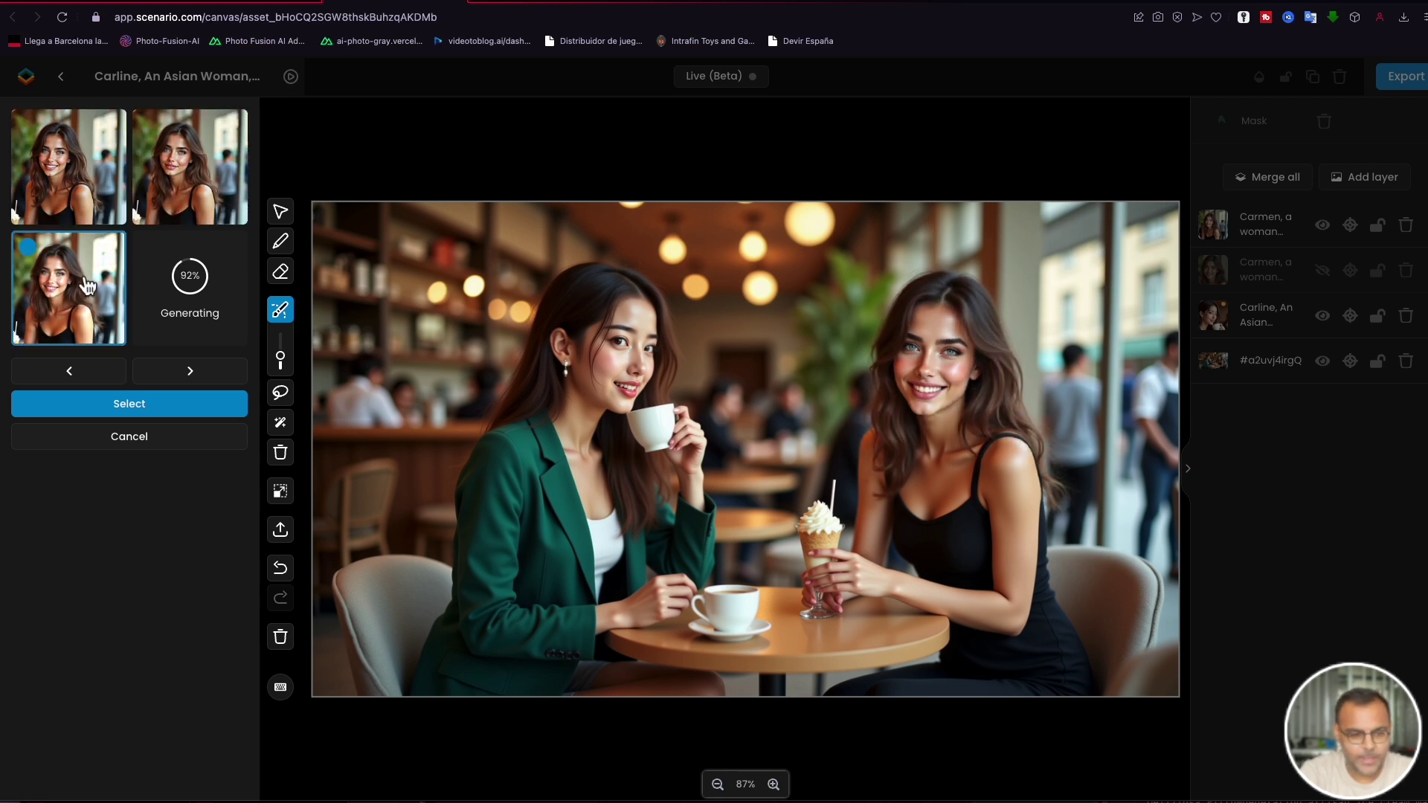
{"action": "left_click", "coordinate": [87, 195]}
{"action": "left_click", "coordinate": [81, 290]}
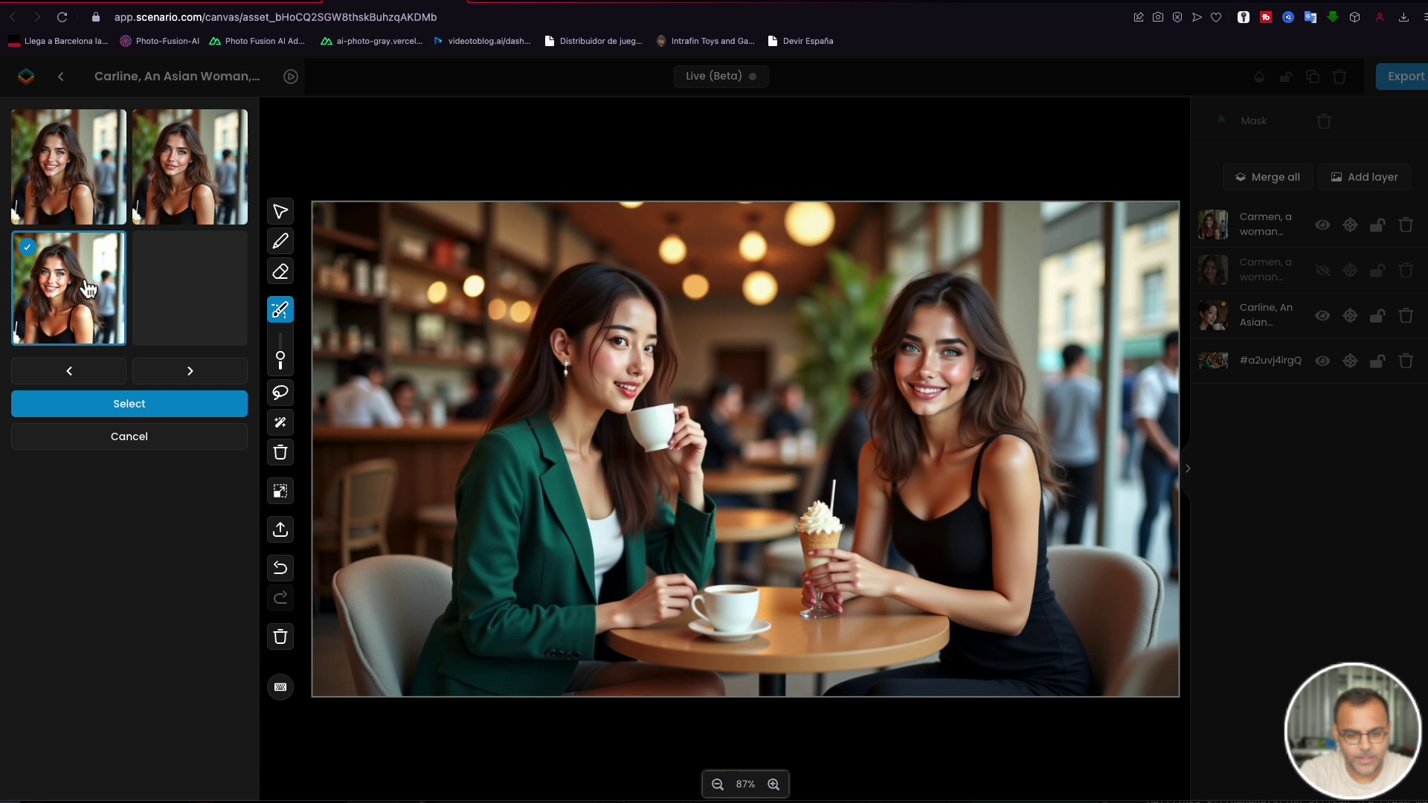
{"action": "left_click", "coordinate": [201, 410]}
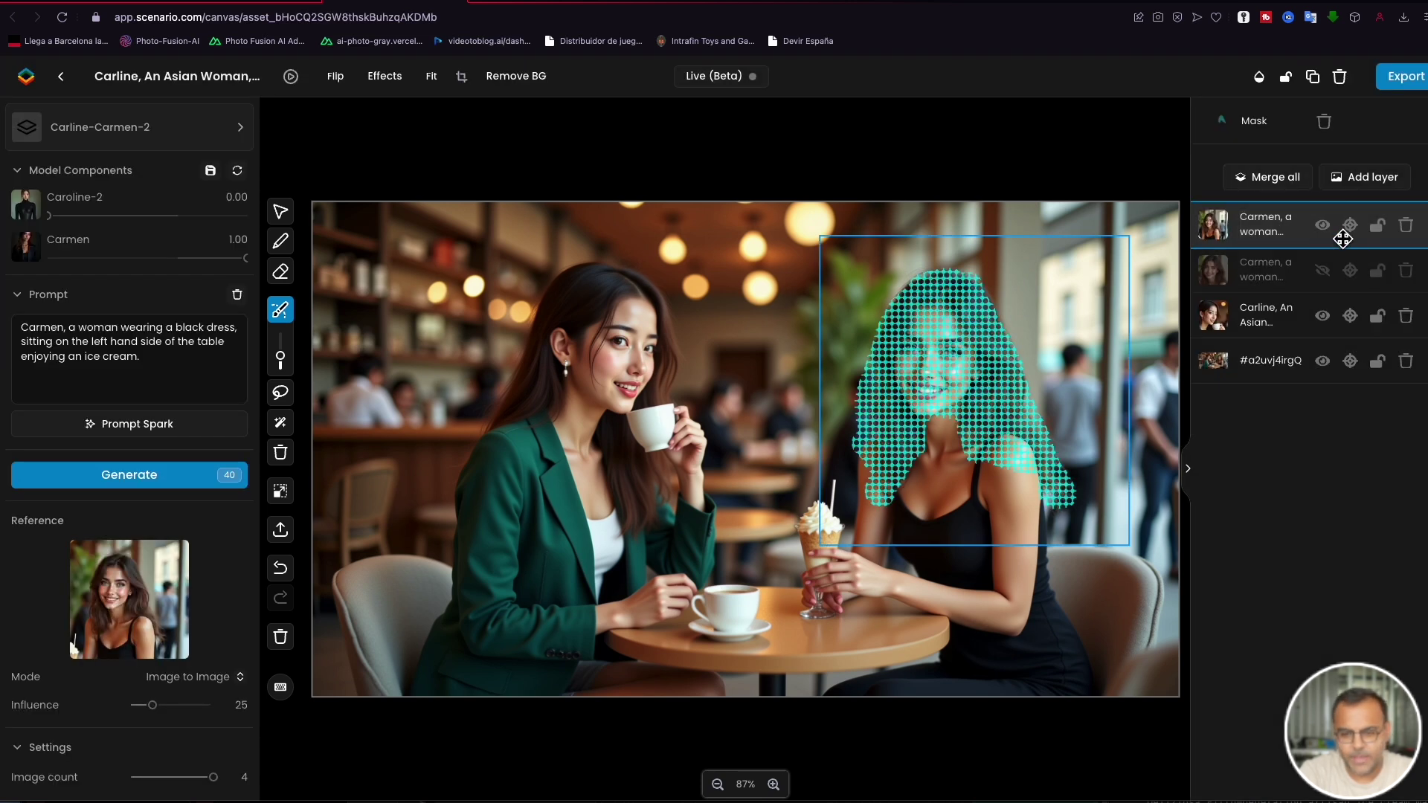
{"action": "left_click", "coordinate": [1323, 225]}
Step: Clear the leftover mask, hide both Carmen layers, and select the original café image layer
{"action": "left_click", "coordinate": [1324, 120]}
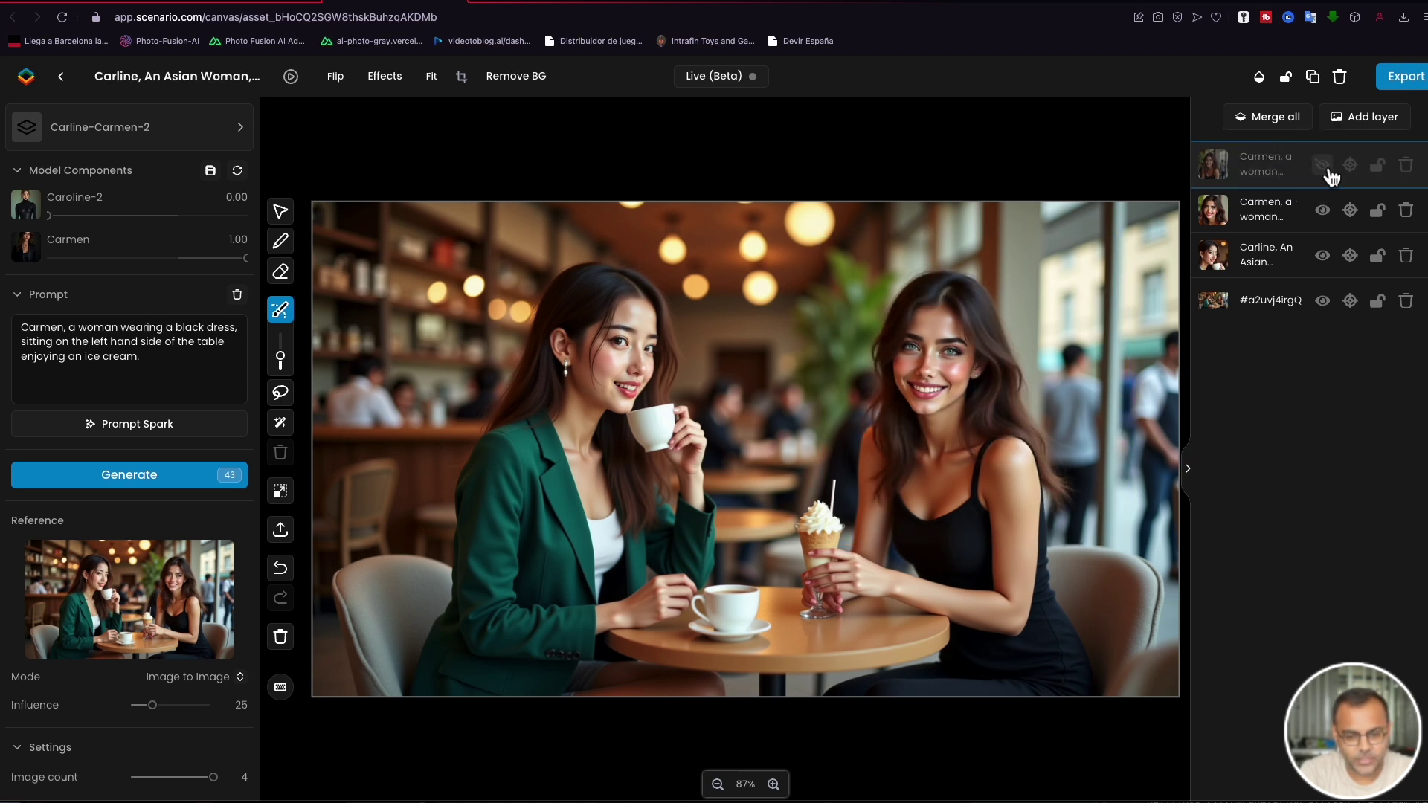
{"action": "left_click", "coordinate": [1328, 172]}
{"action": "left_click", "coordinate": [1328, 173]}
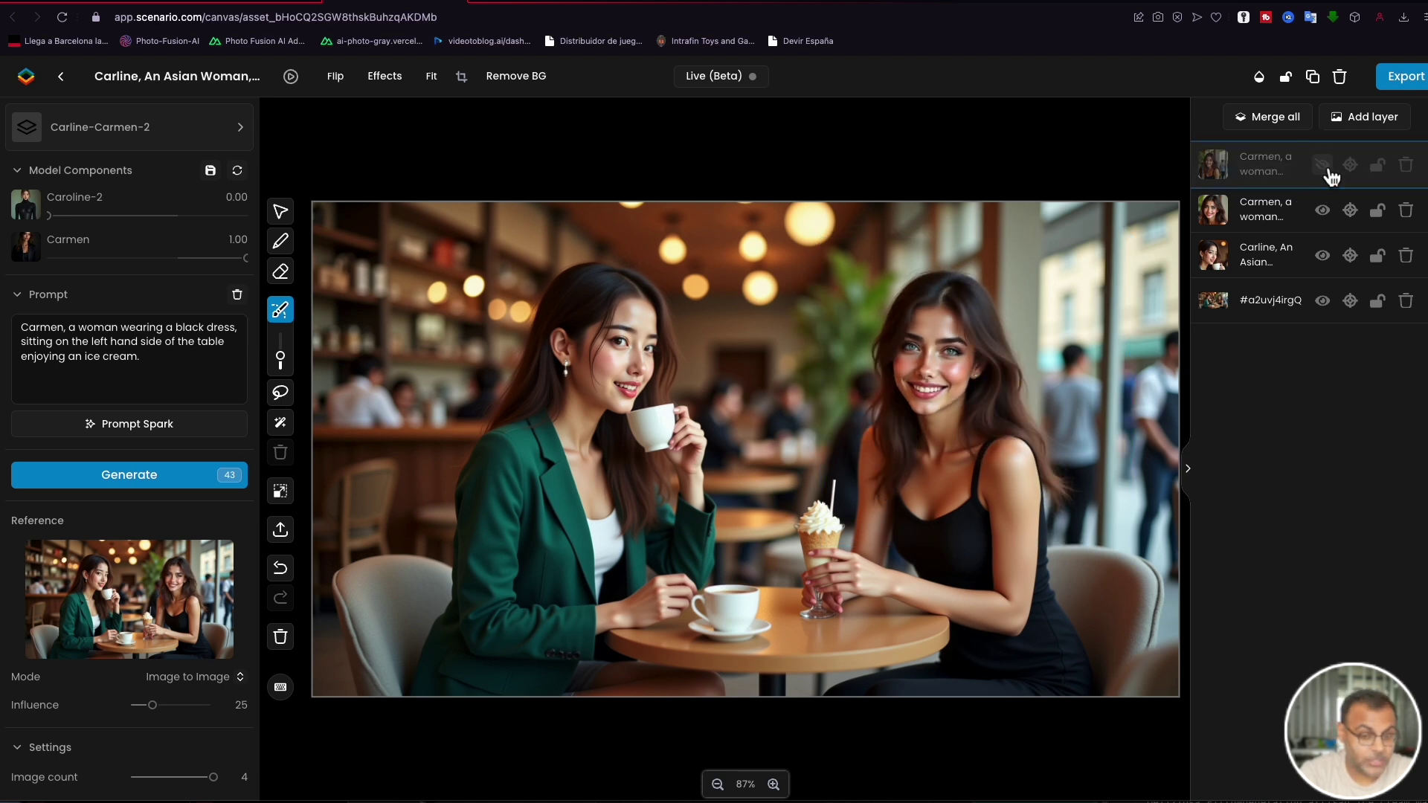
{"action": "left_click", "coordinate": [1328, 173]}
{"action": "left_click", "coordinate": [1328, 174]}
{"action": "left_click", "coordinate": [1328, 219]}
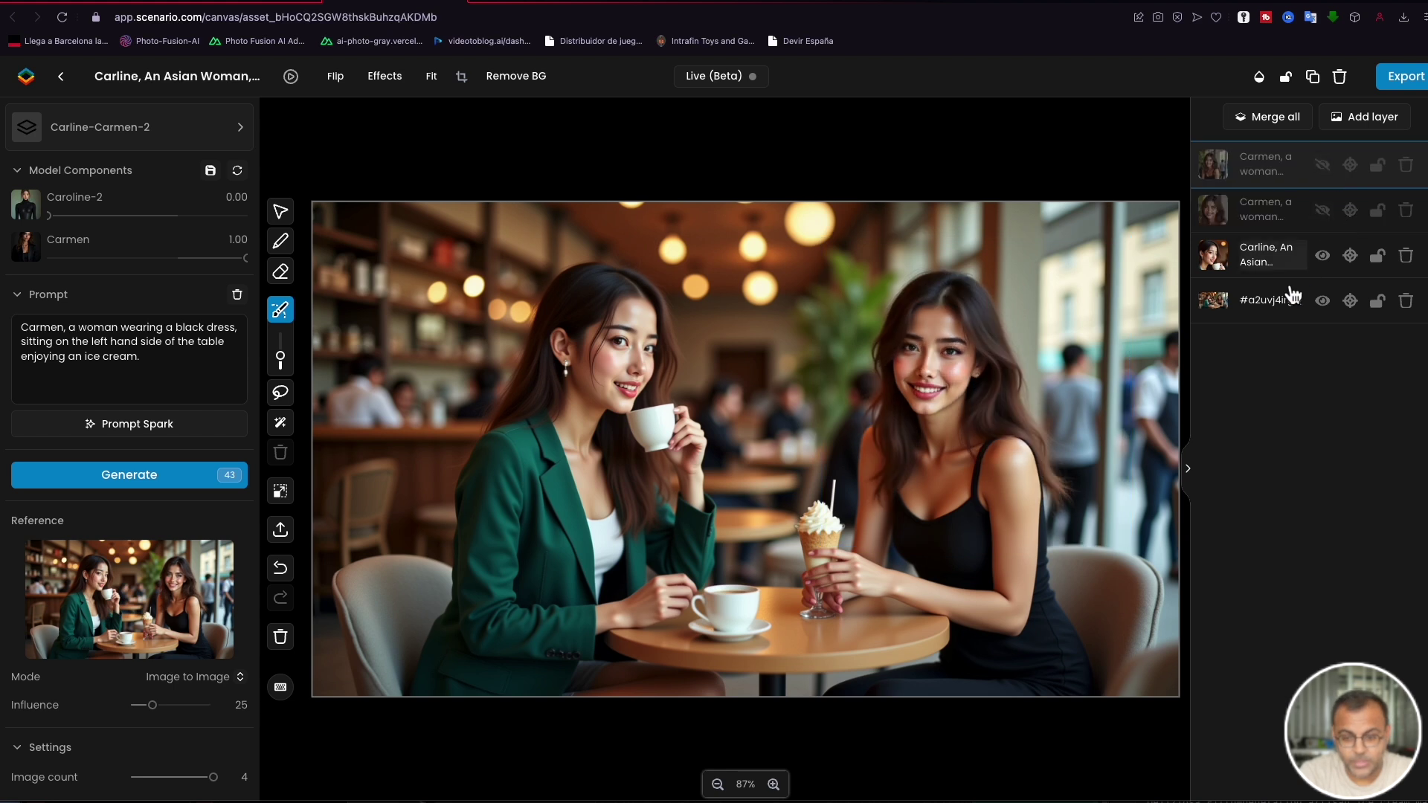
{"action": "double_click", "coordinate": [1272, 301]}
{"action": "left_click", "coordinate": [1212, 312]}
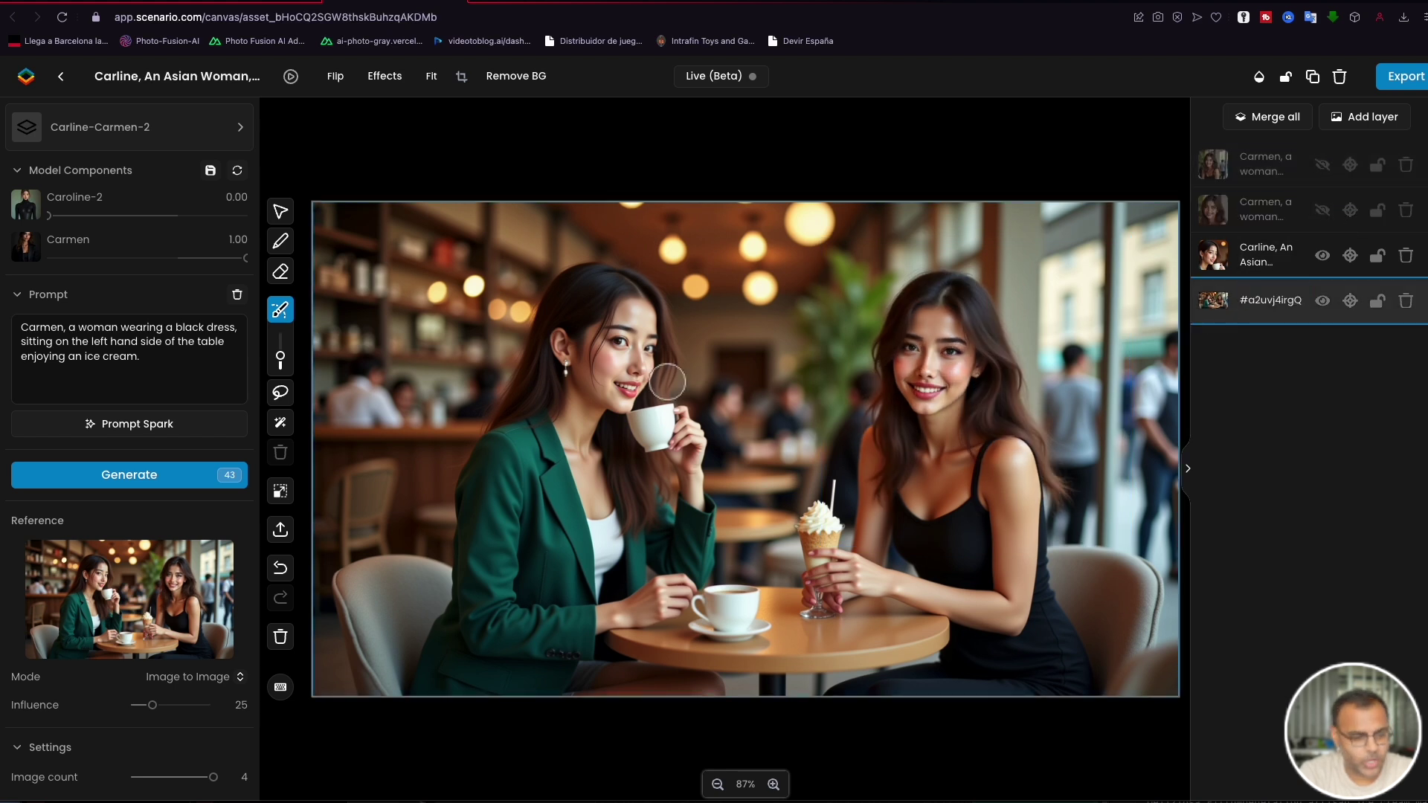
Step: Mask the black-dress woman on the café image and generate four repainted versions
{"action": "left_click", "coordinate": [934, 607]}
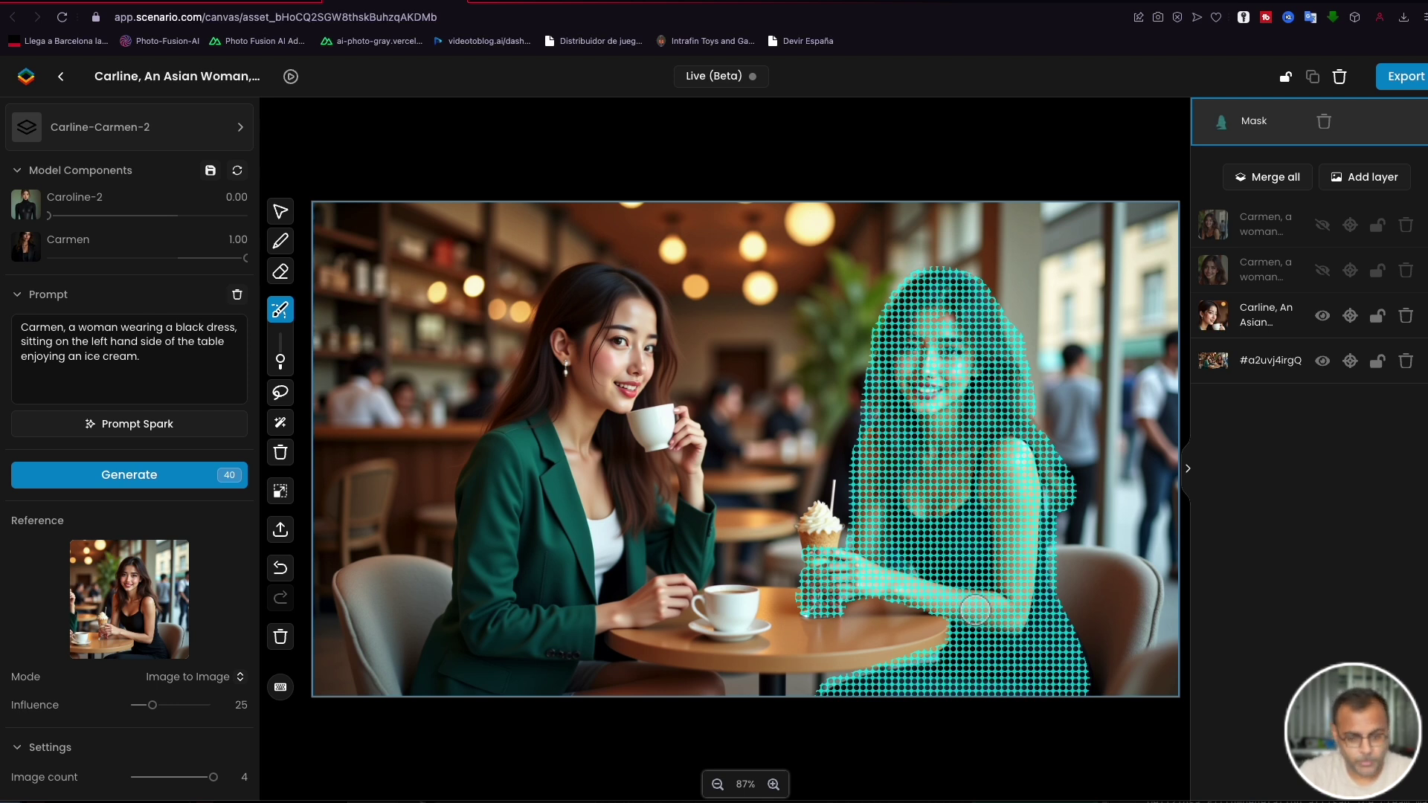
{"action": "left_click", "coordinate": [109, 485]}
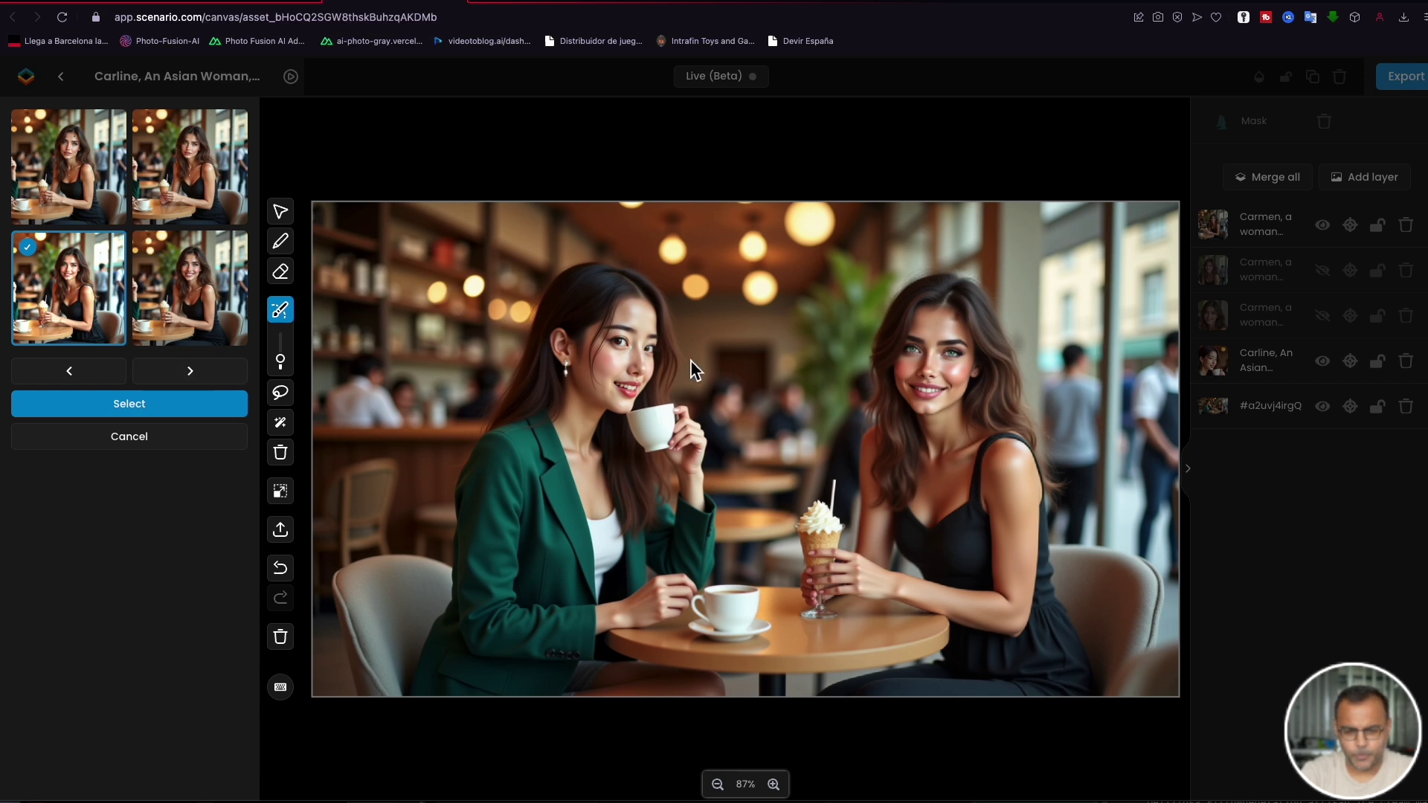
Step: Compare the four black-dress variations and add the third and fourth to the canvas as layers
{"action": "left_click", "coordinate": [89, 192]}
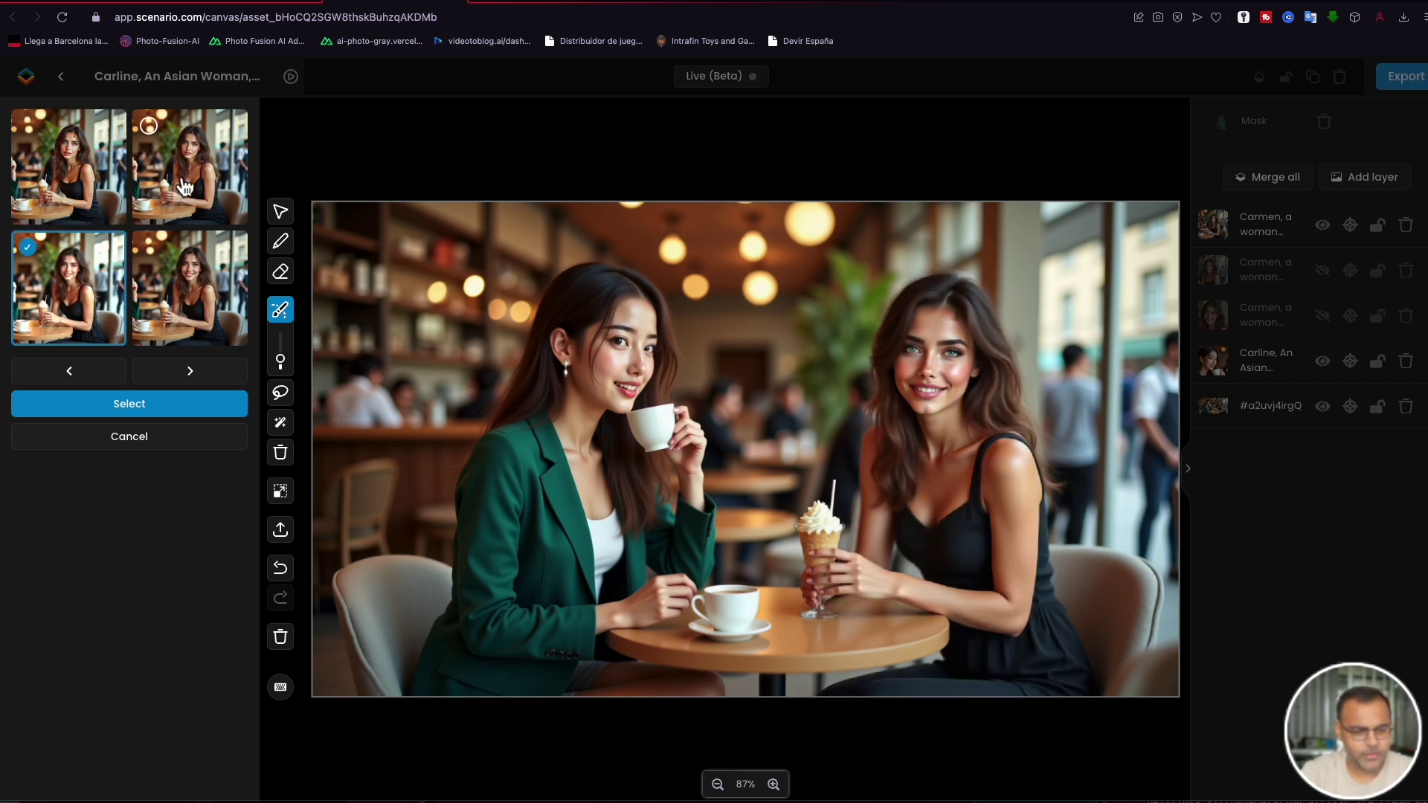
{"action": "left_click", "coordinate": [186, 186]}
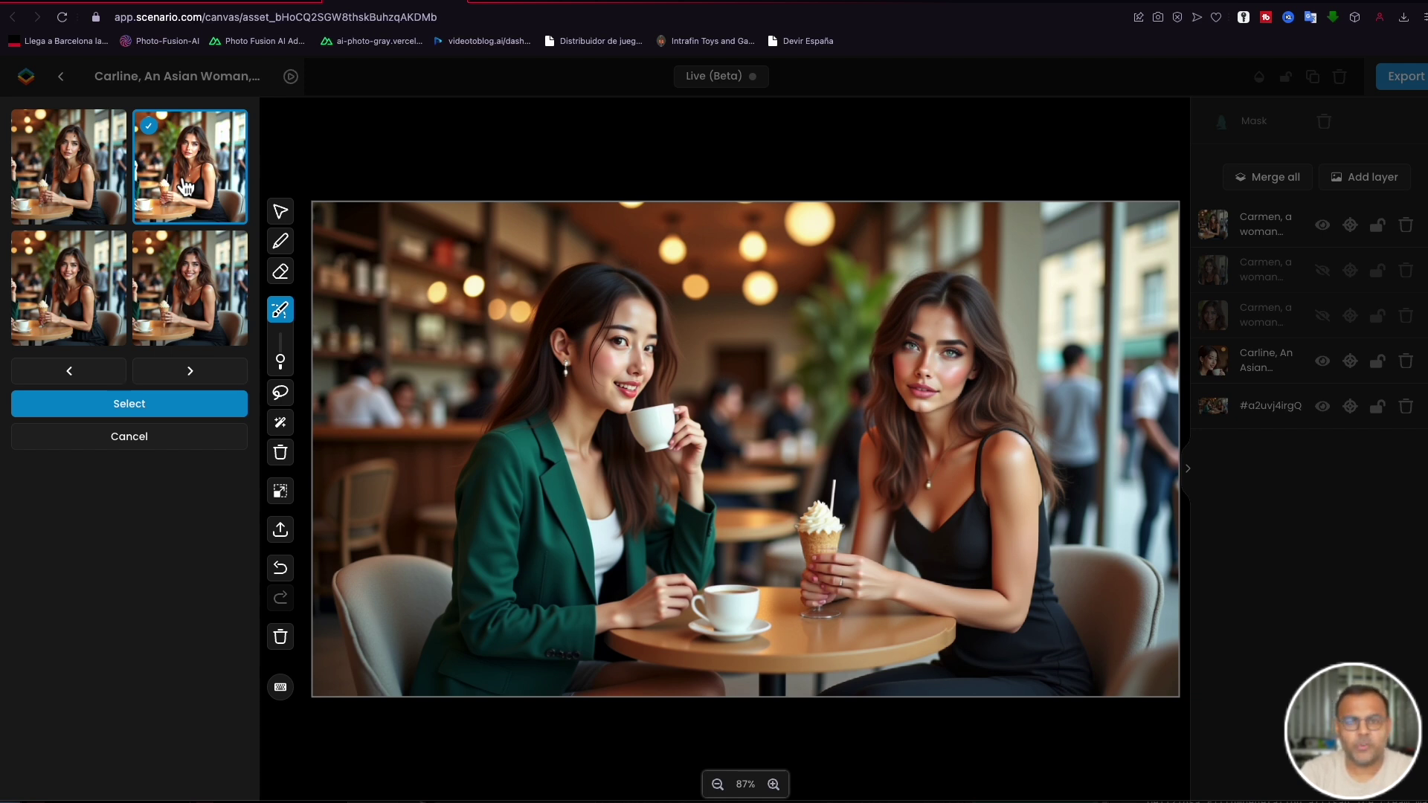
{"action": "left_click", "coordinate": [93, 298]}
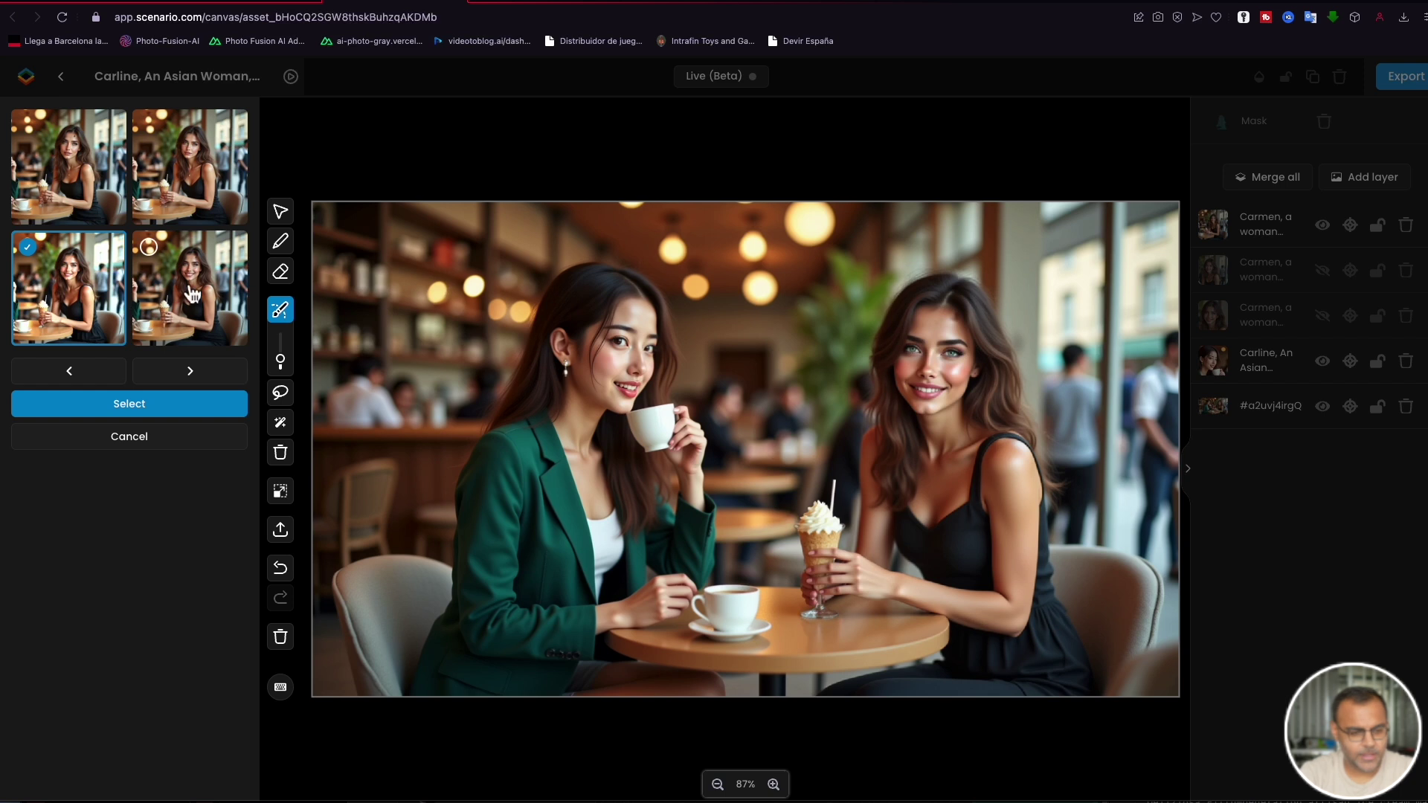
{"action": "left_click", "coordinate": [189, 294]}
{"action": "left_click", "coordinate": [95, 312]}
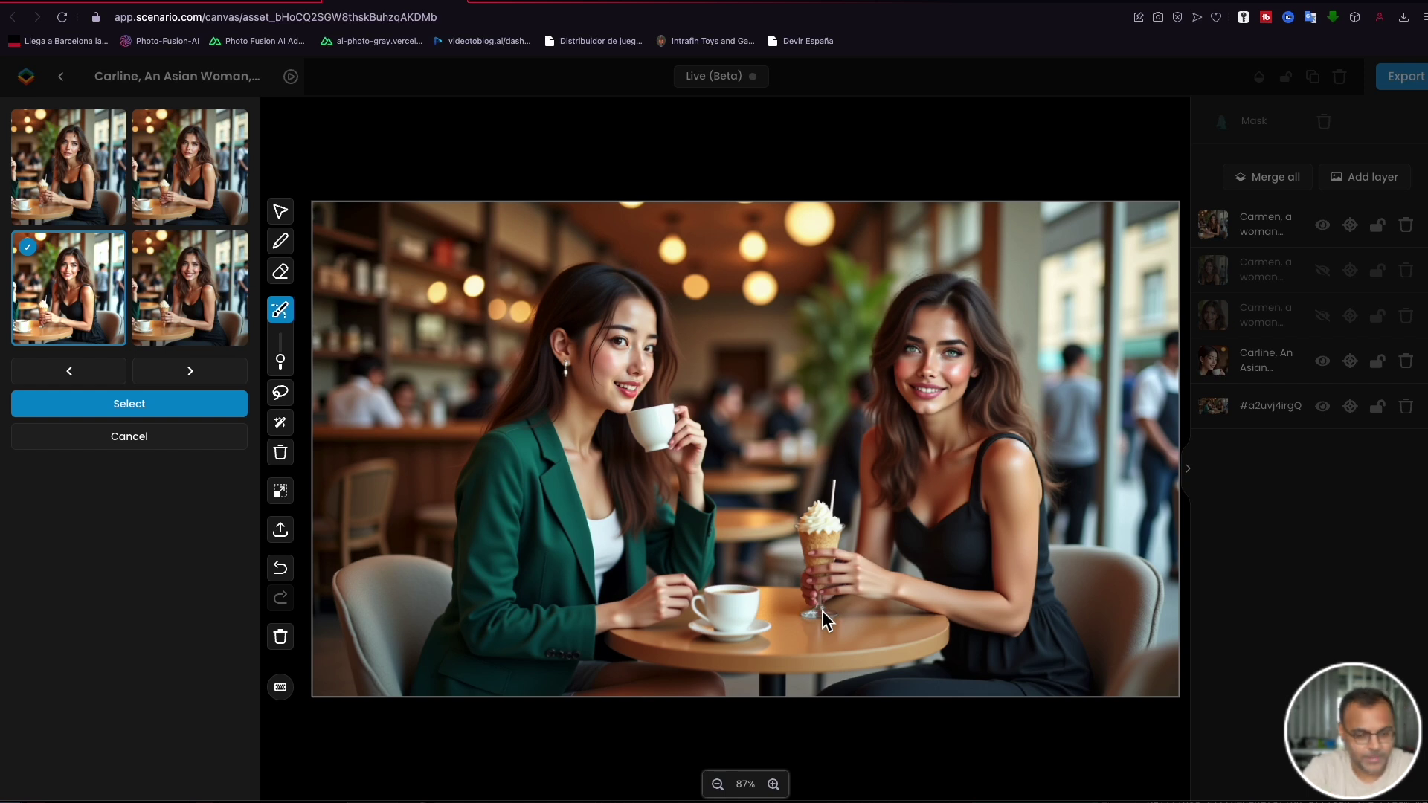
{"action": "left_click", "coordinate": [191, 314]}
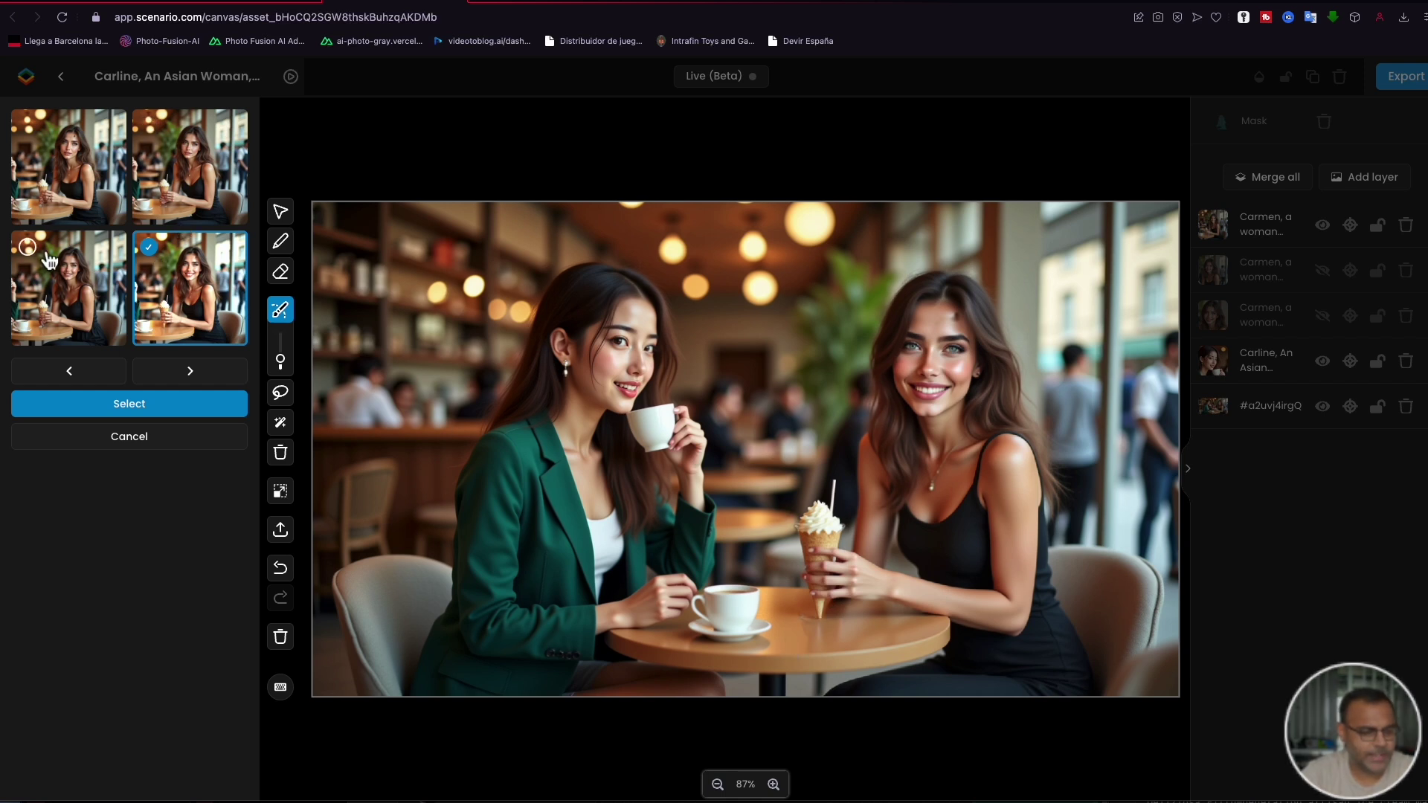
{"action": "left_click", "coordinate": [49, 261]}
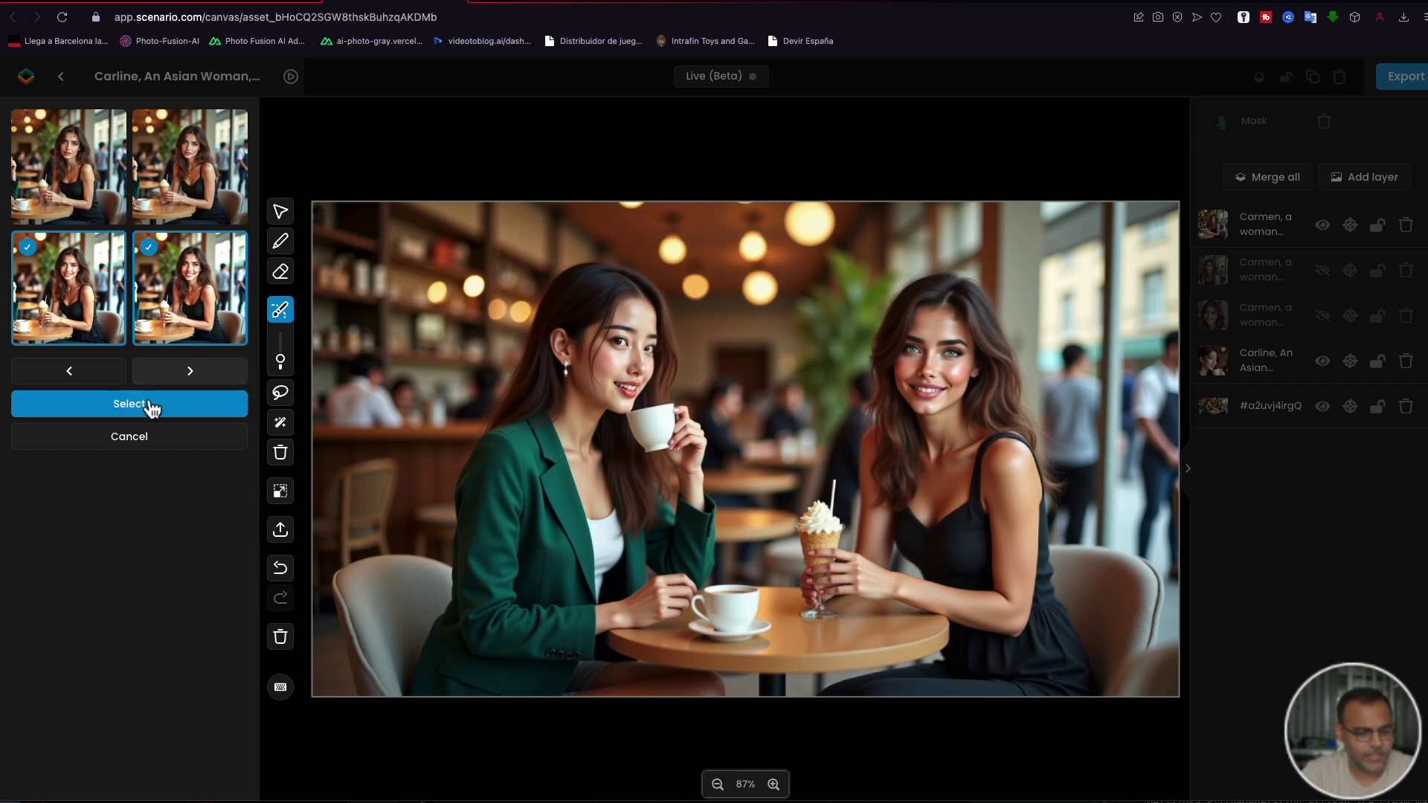
{"action": "left_click", "coordinate": [153, 407]}
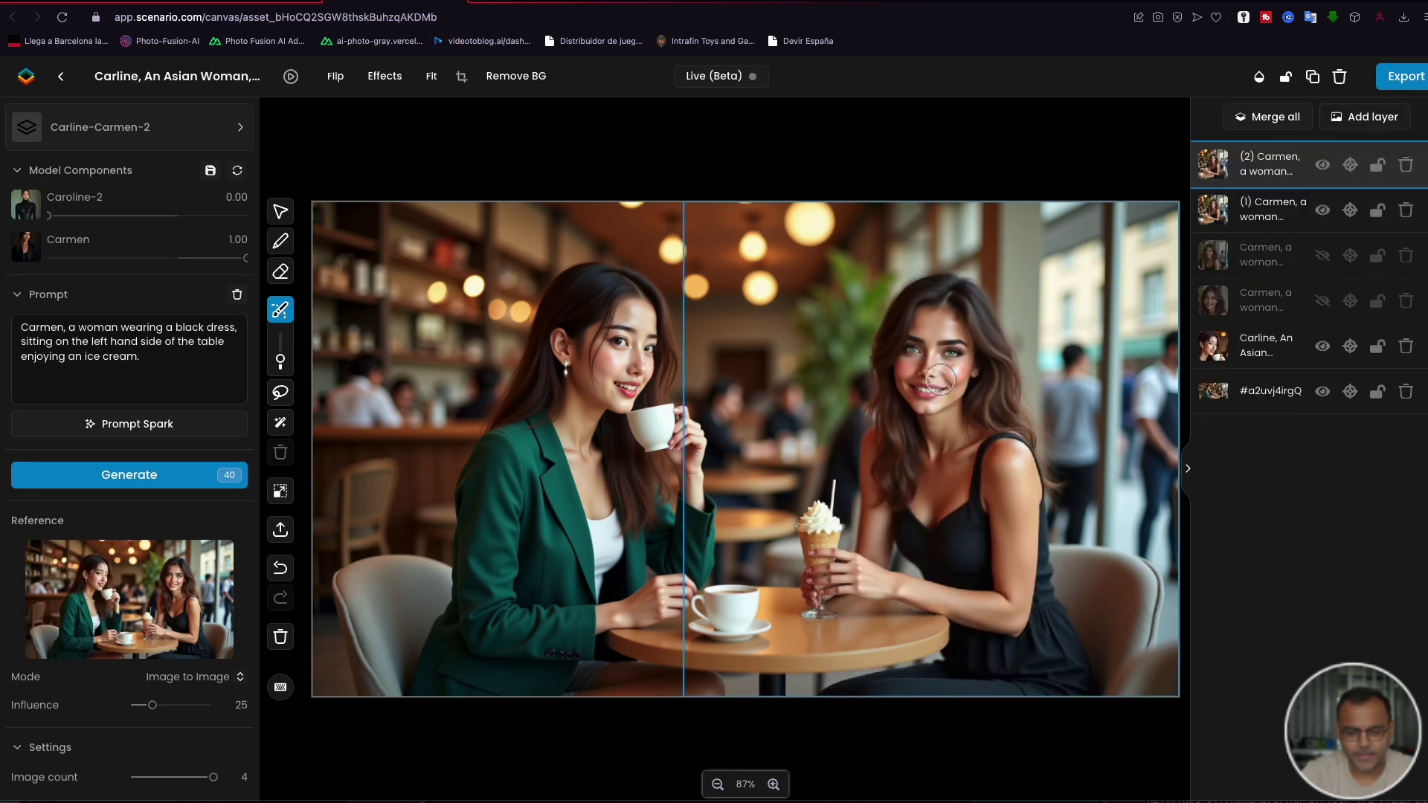
Step: Duplicate the newest variation layer and hide the copy
{"action": "left_click", "coordinate": [959, 147]}
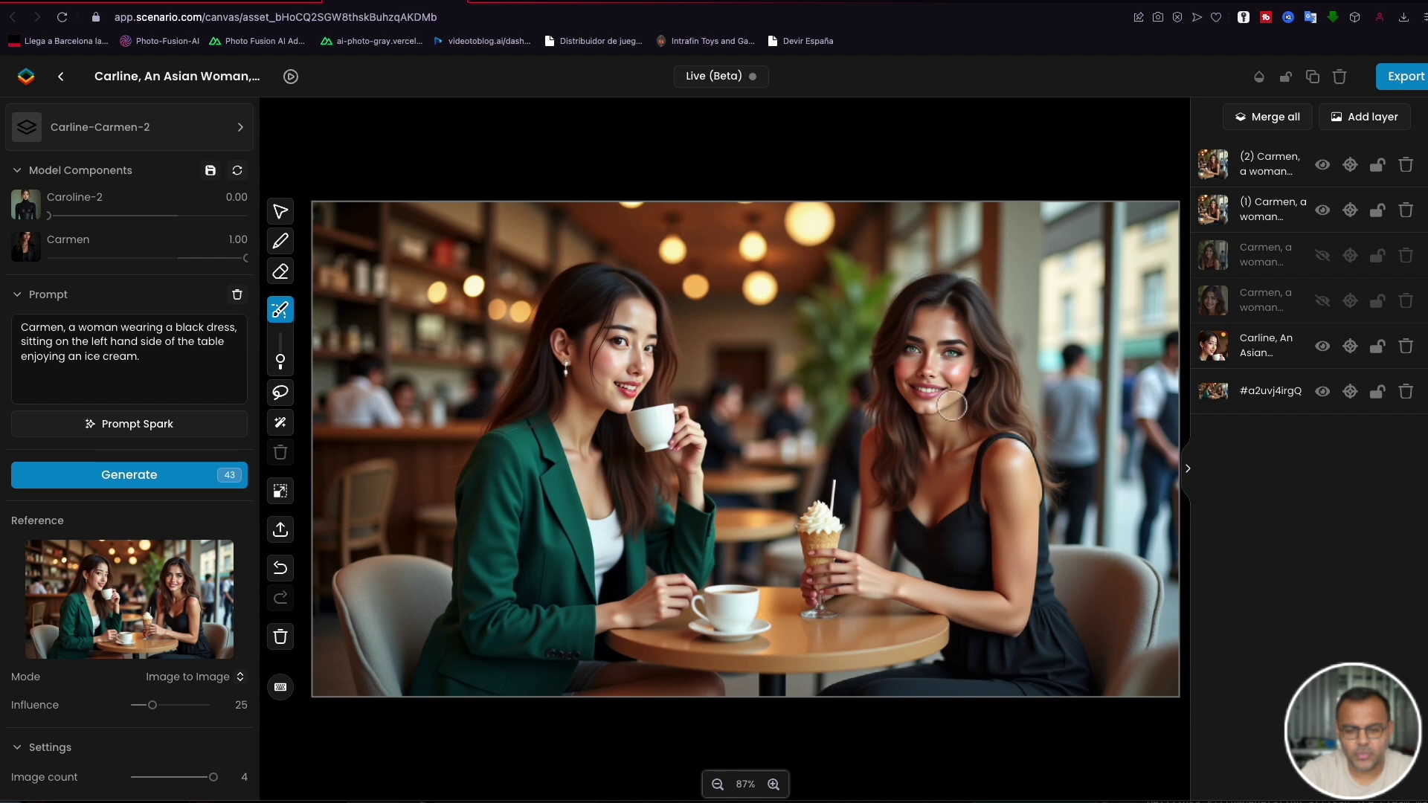
{"action": "left_click", "coordinate": [1271, 167]}
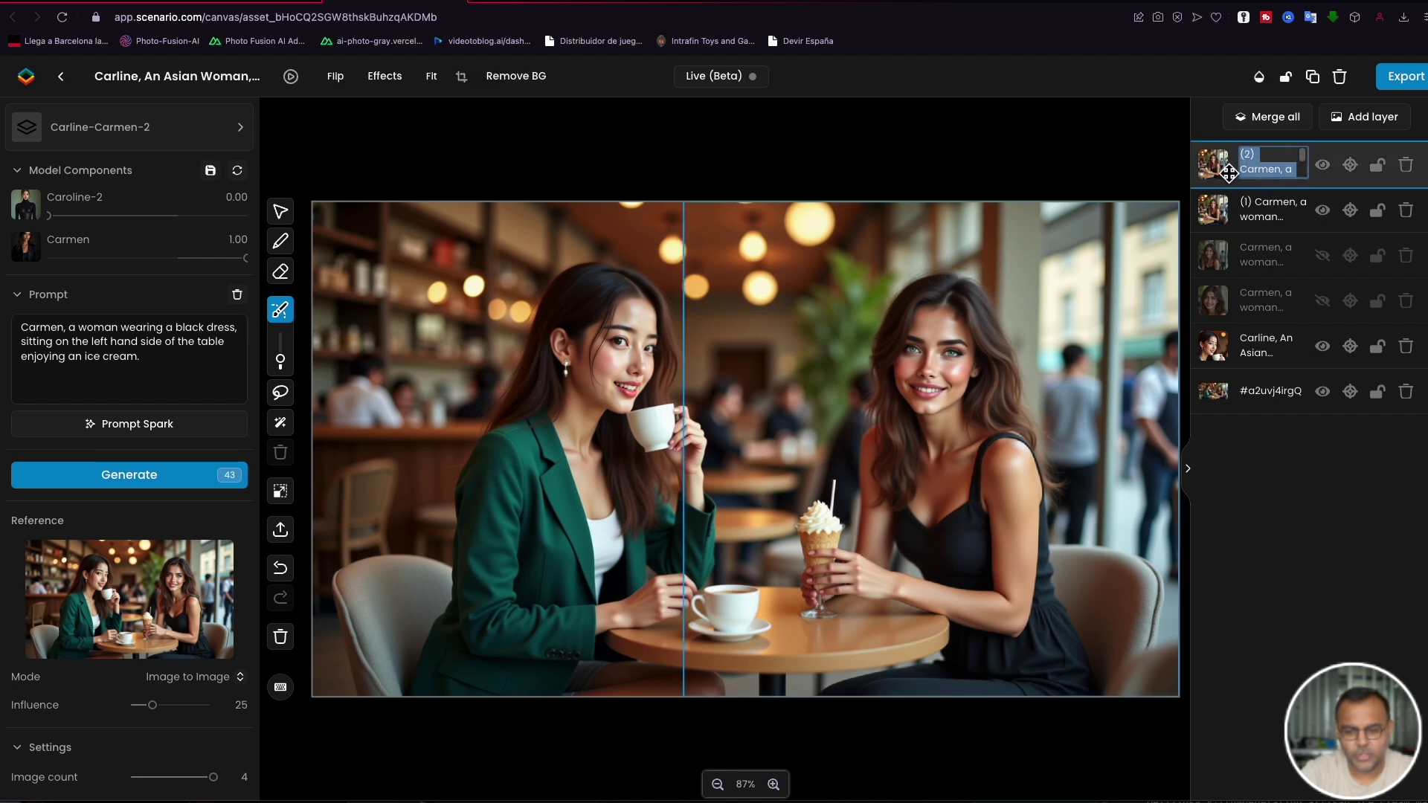
{"action": "left_click", "coordinate": [1313, 76]}
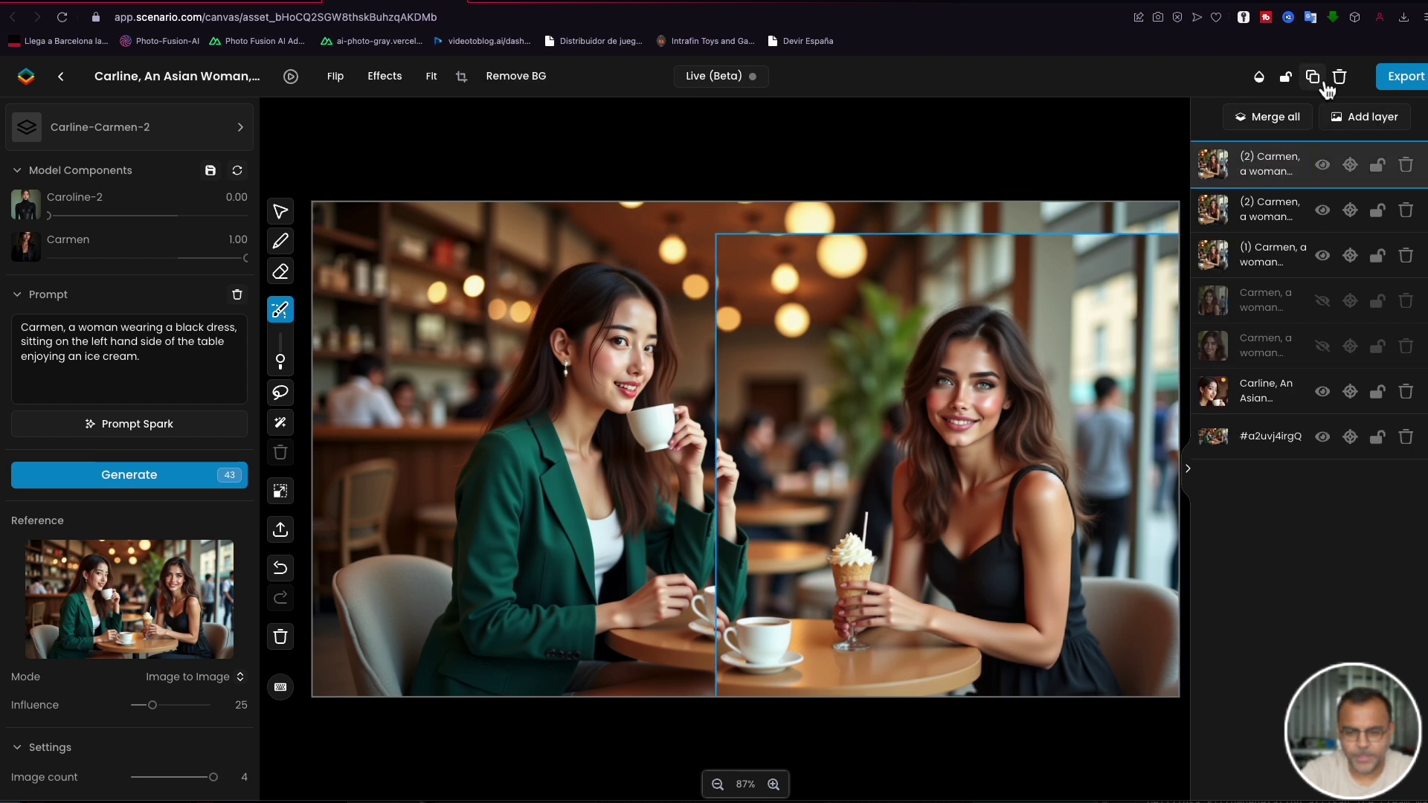
{"action": "left_click", "coordinate": [1322, 165]}
Step: Erase the right woman's hair and arm on the second variation layer, then show the copy to compare
{"action": "left_click", "coordinate": [1269, 209]}
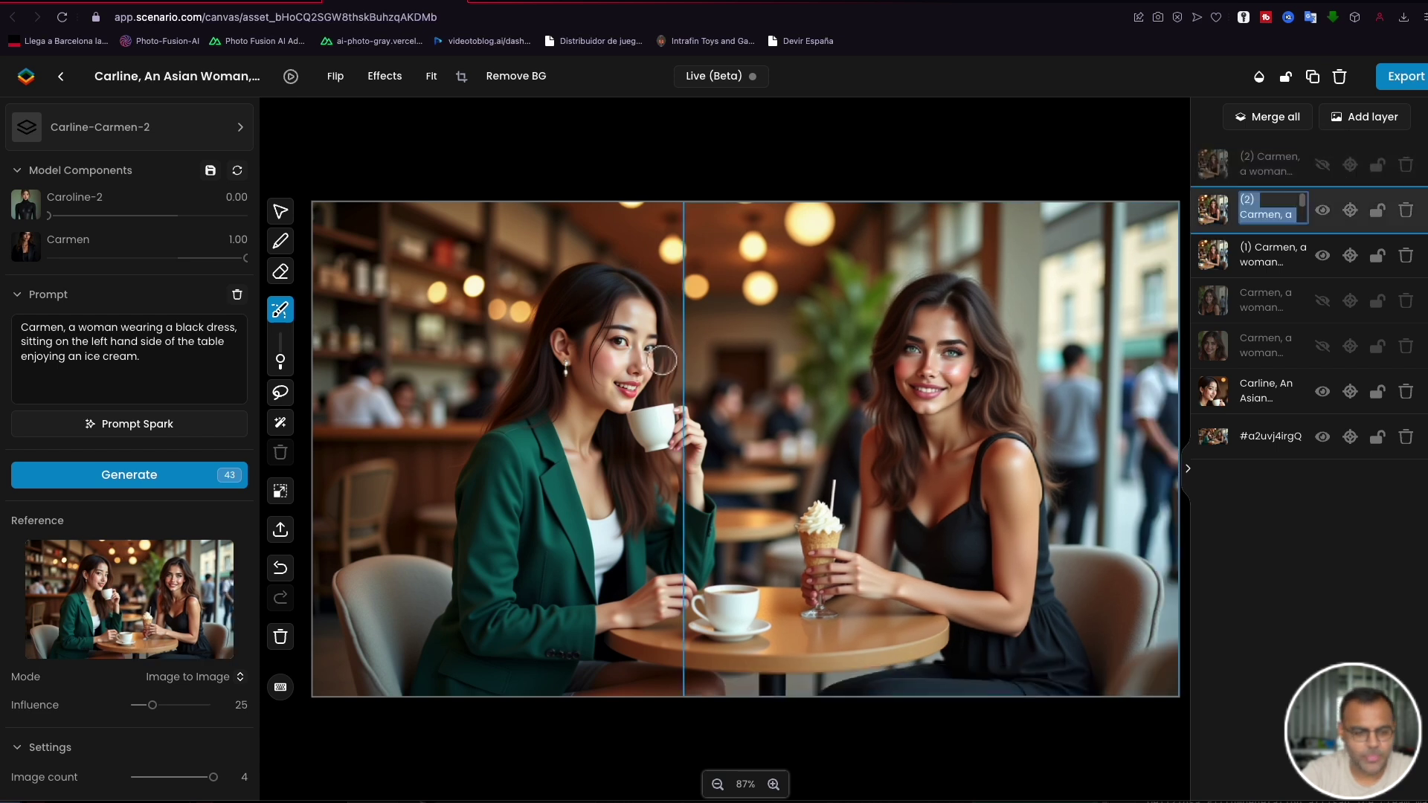
{"action": "left_click", "coordinate": [281, 271]}
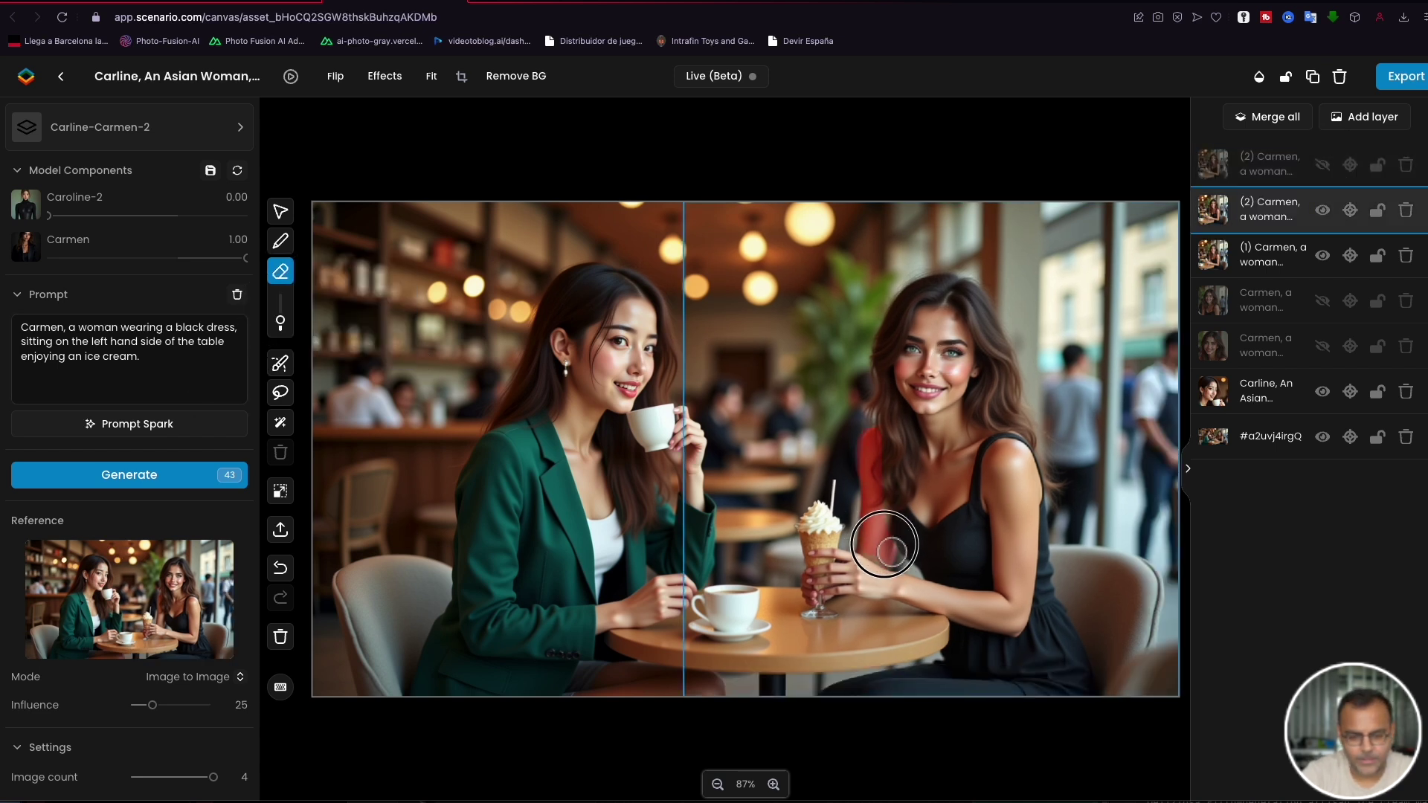
{"action": "mouse_move", "coordinate": [854, 555]}
{"action": "left_mouse_down"}
{"action": "mouse_move", "coordinate": [863, 480]}
{"action": "mouse_move", "coordinate": [882, 558]}
{"action": "mouse_move", "coordinate": [867, 454]}
{"action": "mouse_move", "coordinate": [859, 542]}
{"action": "mouse_move", "coordinate": [835, 594]}
{"action": "mouse_move", "coordinate": [863, 573]}
{"action": "mouse_move", "coordinate": [822, 604]}
{"action": "mouse_move", "coordinate": [812, 506]}
{"action": "mouse_move", "coordinate": [827, 482]}
{"action": "mouse_move", "coordinate": [813, 606]}
{"action": "mouse_move", "coordinate": [833, 622]}
{"action": "mouse_move", "coordinate": [796, 616]}
{"action": "mouse_move", "coordinate": [803, 607]}
{"action": "left_mouse_up"}
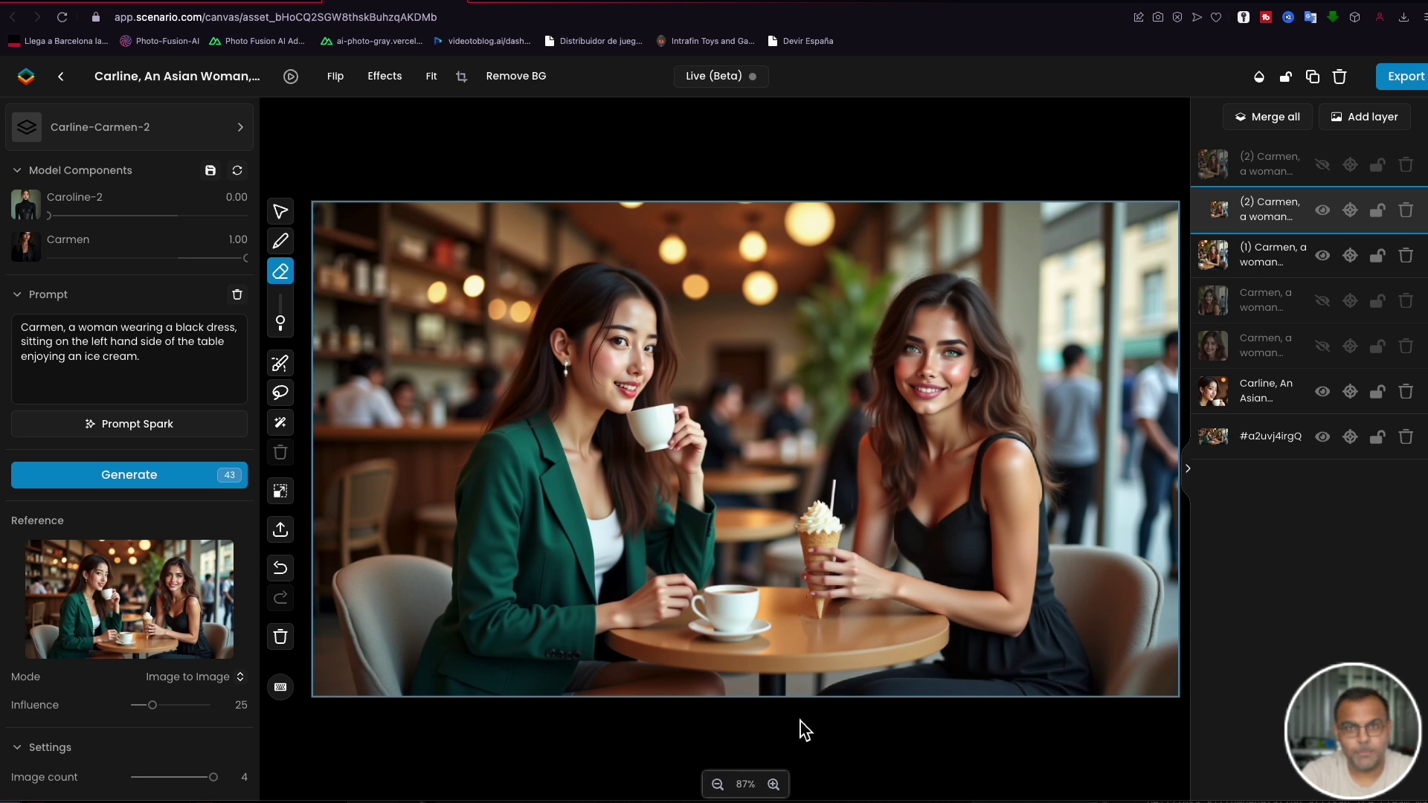
{"action": "left_click", "coordinate": [1323, 165]}
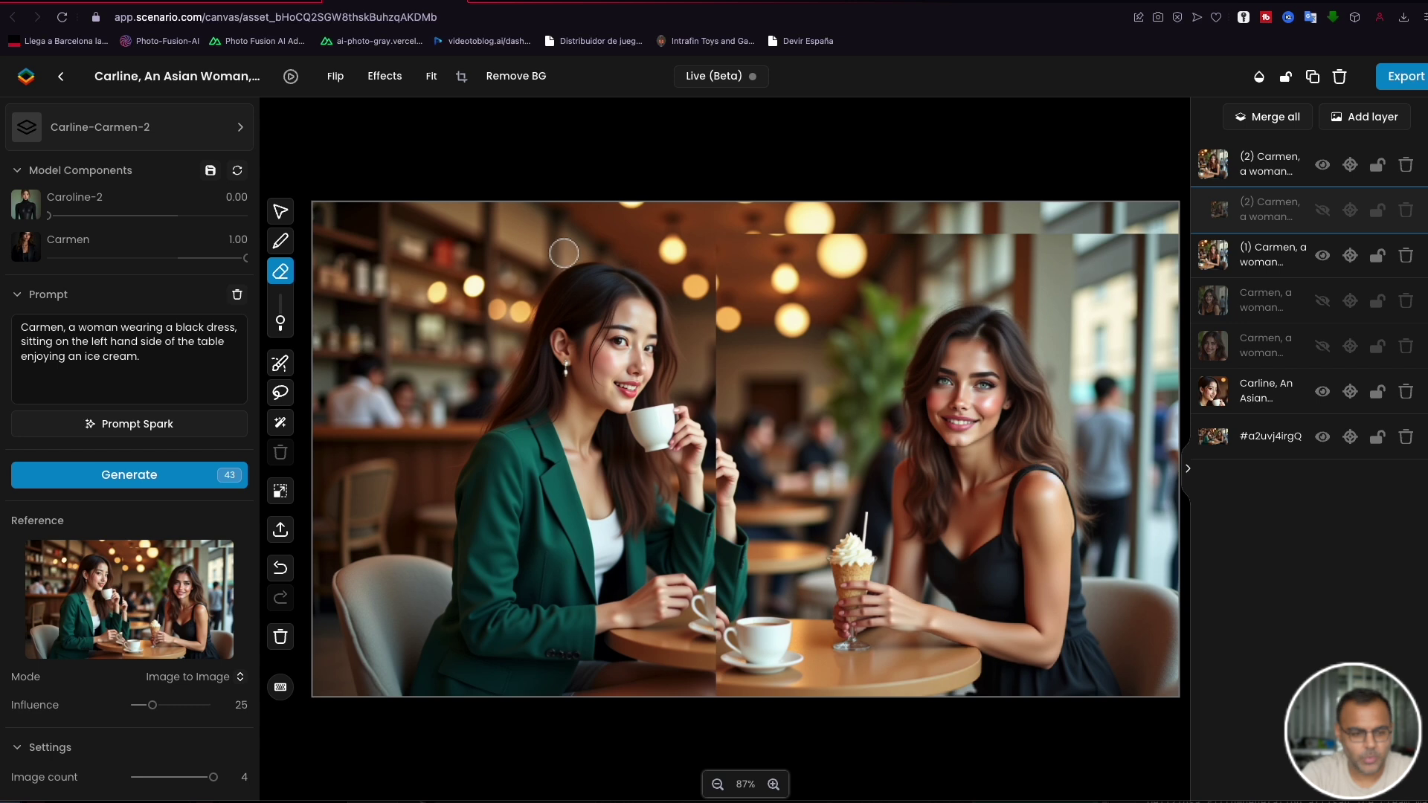
{"action": "left_click", "coordinate": [280, 216]}
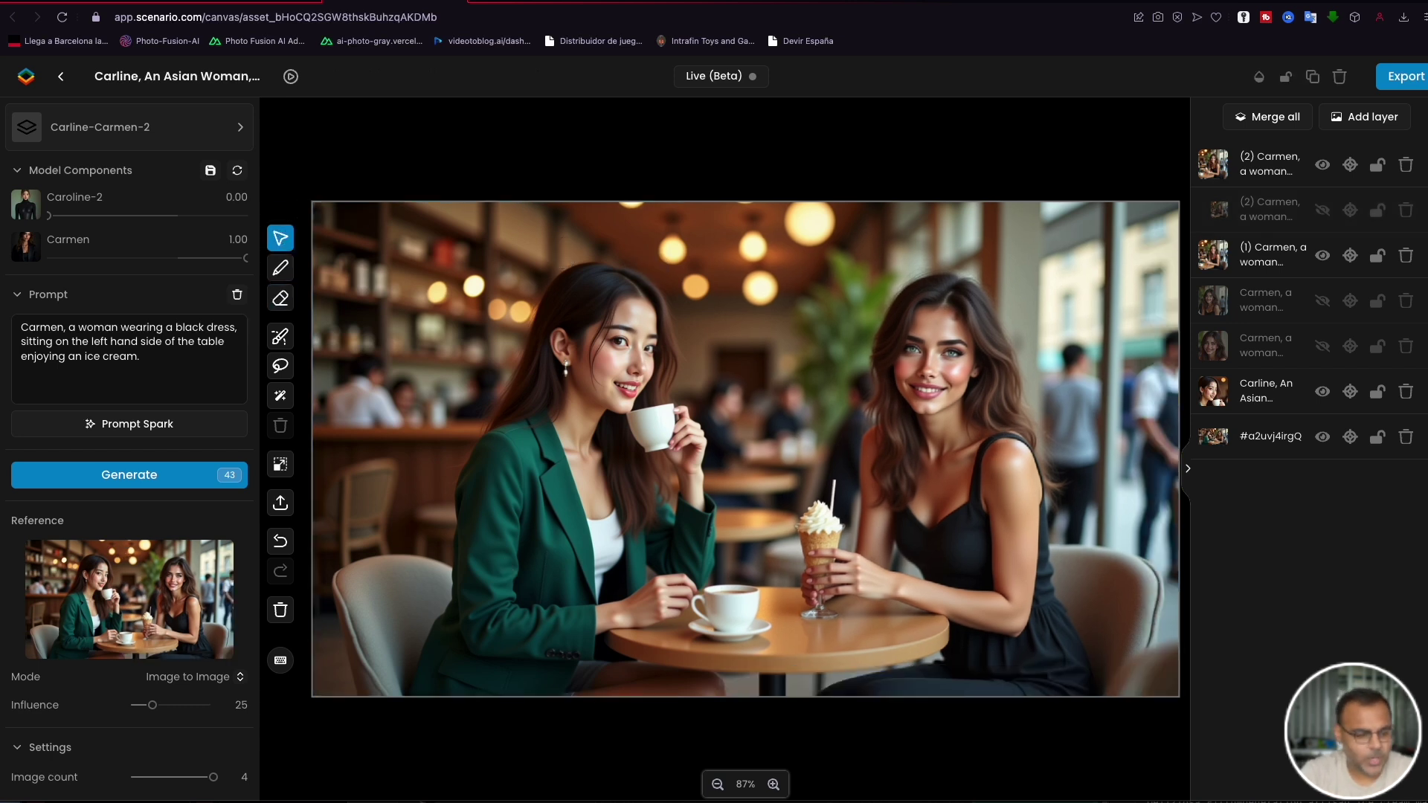
Step: Open the Export dialog showing the finished two-woman café scene as a PNG
{"action": "scroll", "coordinate": [301, 759], "scroll_direction": "down", "scroll_amount": 1}
{"action": "scroll", "coordinate": [298, 743], "scroll_direction": "up", "scroll_amount": 1}
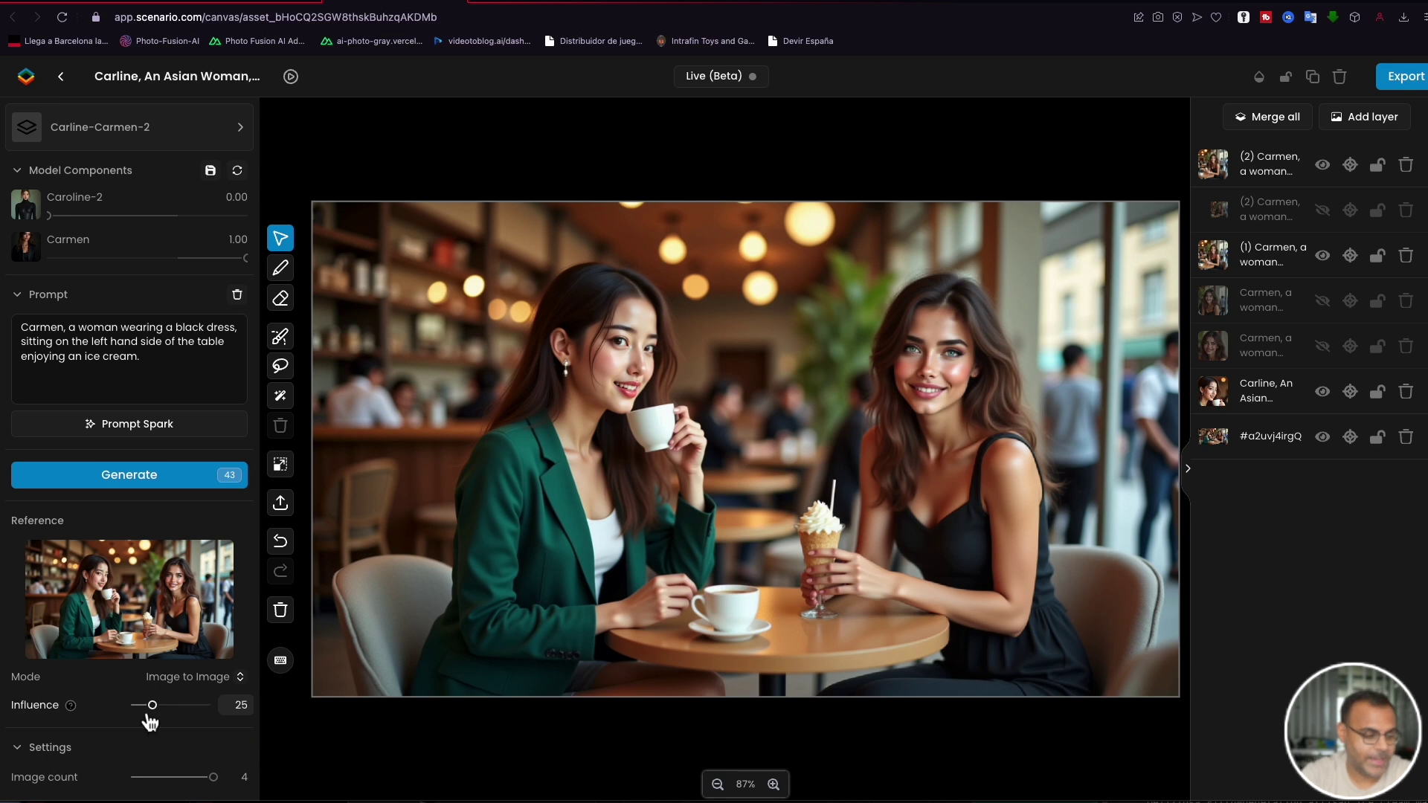
{"action": "scroll", "coordinate": [165, 758], "scroll_direction": "down", "scroll_amount": 2}
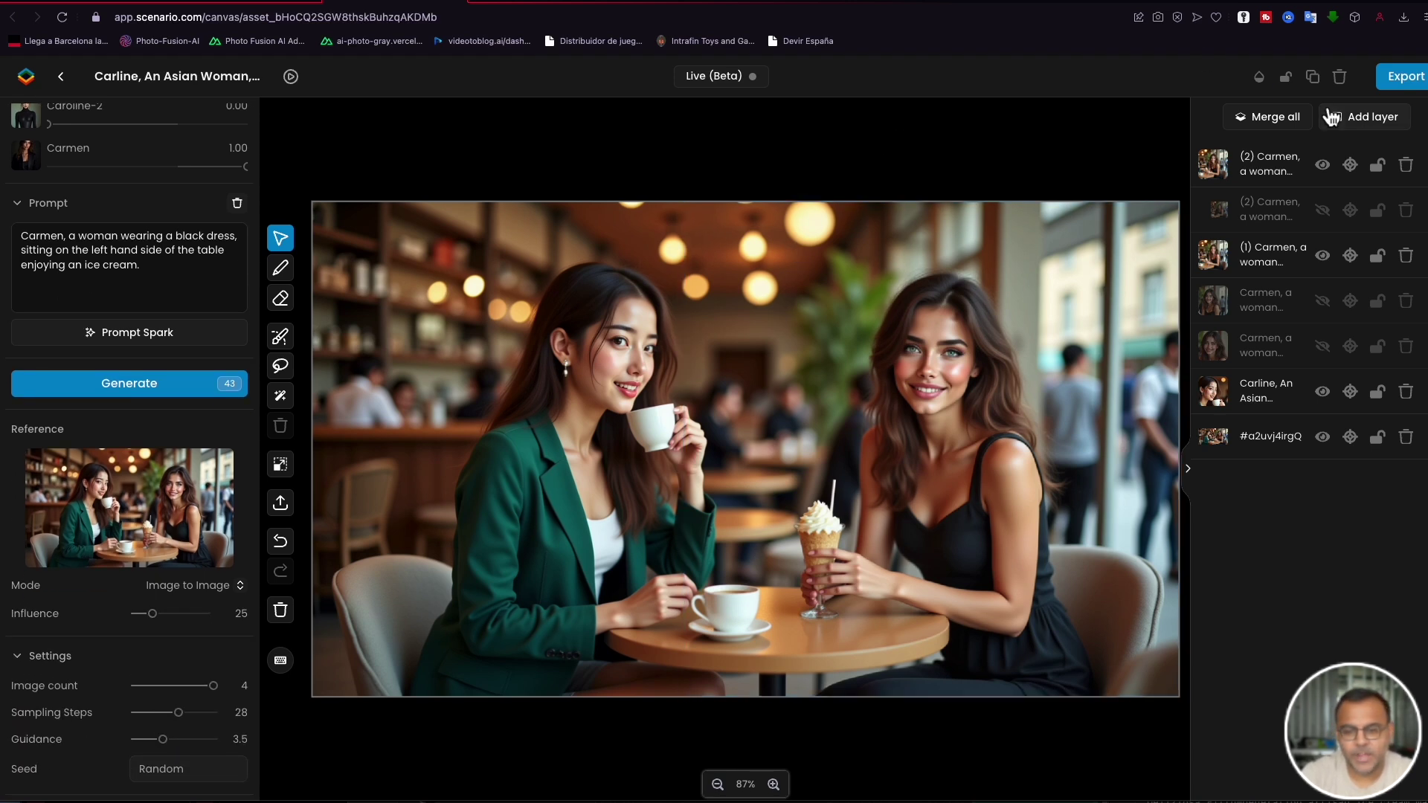
{"action": "left_click", "coordinate": [1405, 76]}
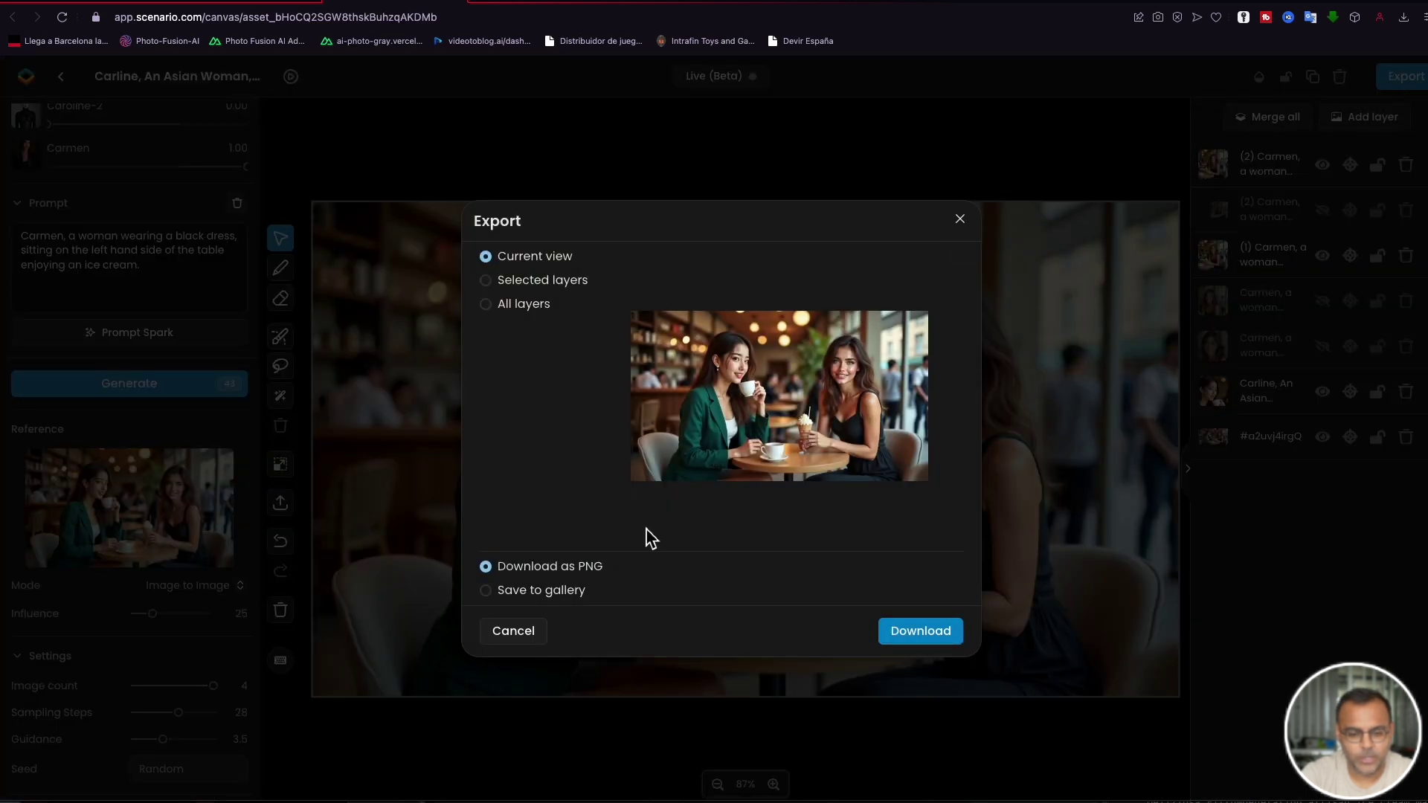
Step: Save the café composition to the gallery and open the image Gallery
{"action": "left_click", "coordinate": [515, 595]}
{"action": "mouse_move", "coordinate": [23, 182]}
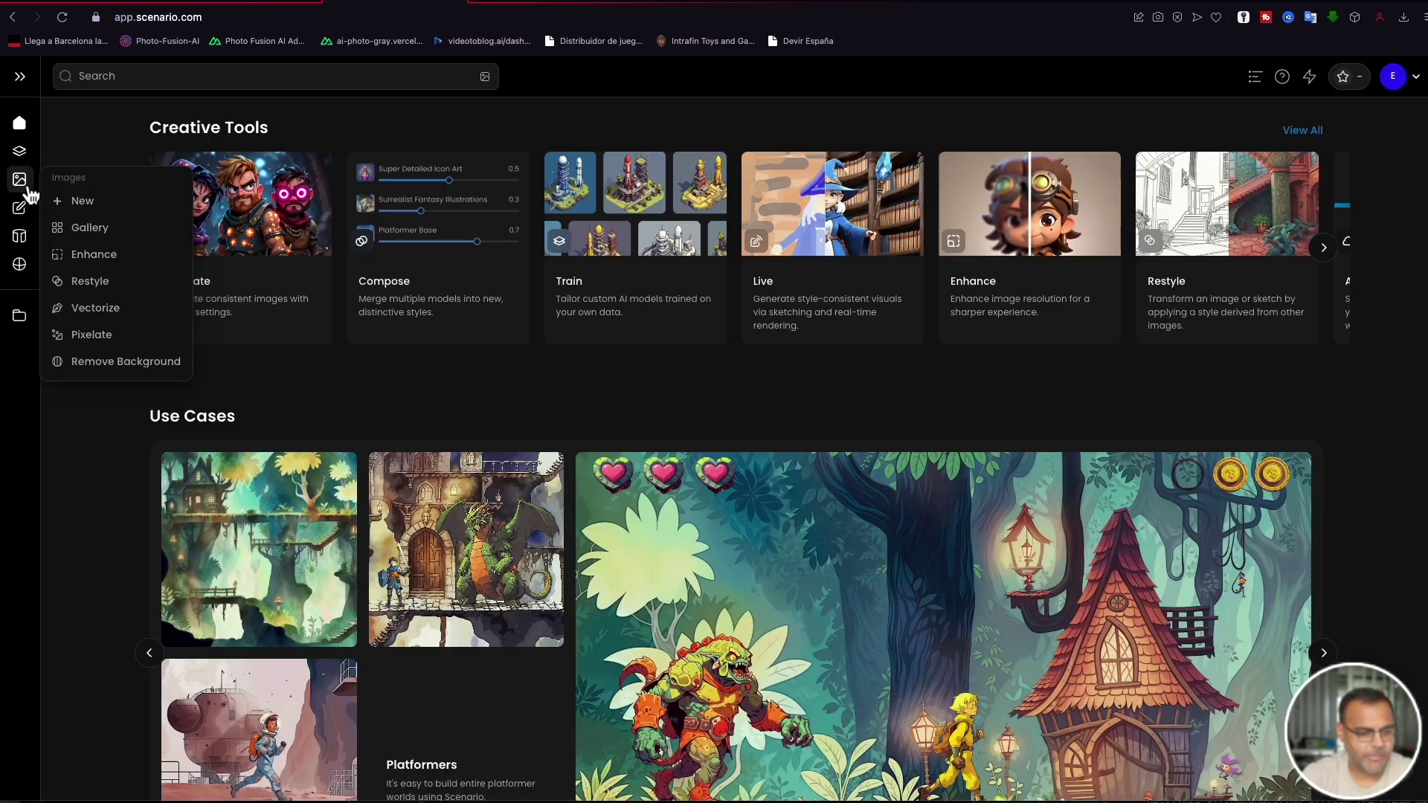
{"action": "left_click", "coordinate": [87, 229]}
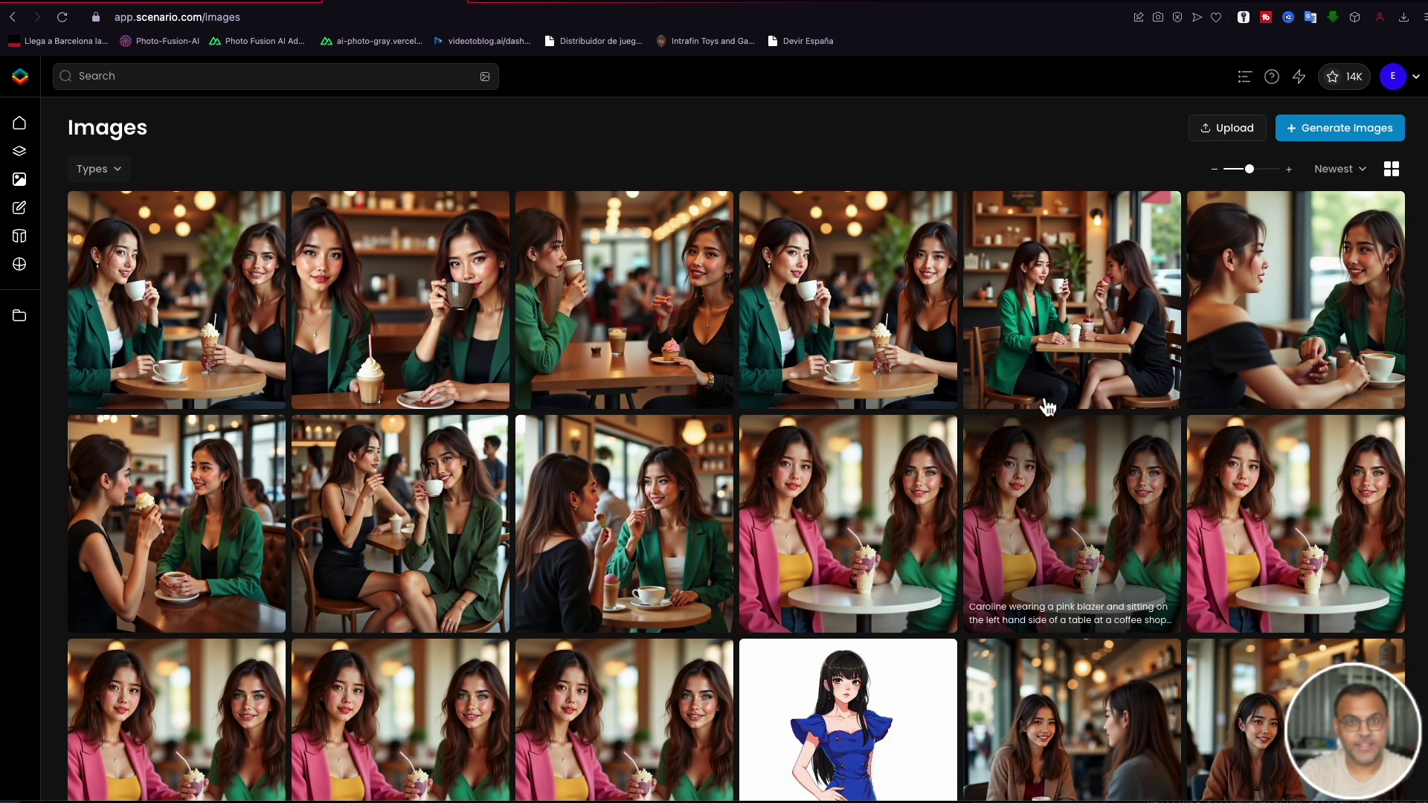
Step: Open the saved café image and send it to Enhance
{"action": "left_click", "coordinate": [227, 277]}
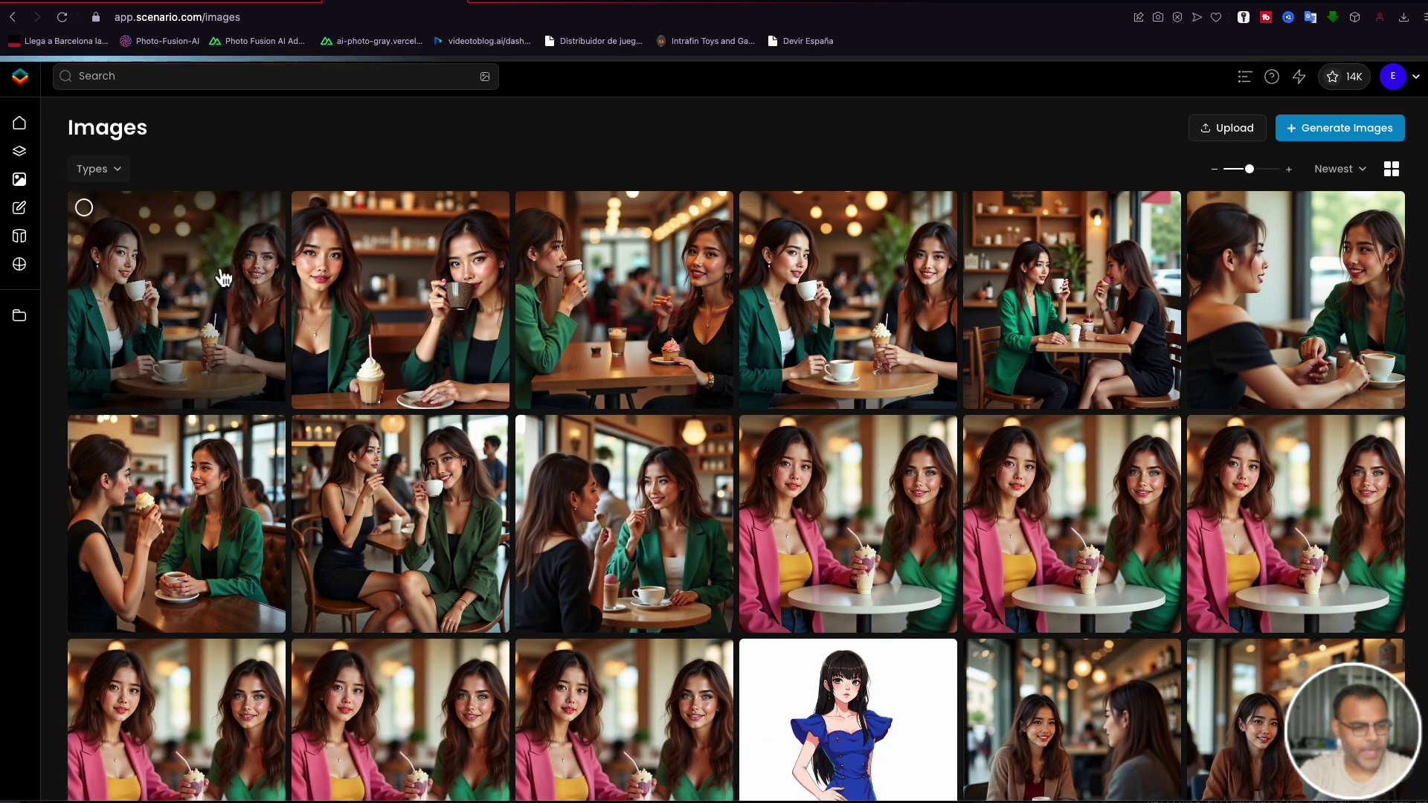
{"action": "left_click", "coordinate": [223, 277]}
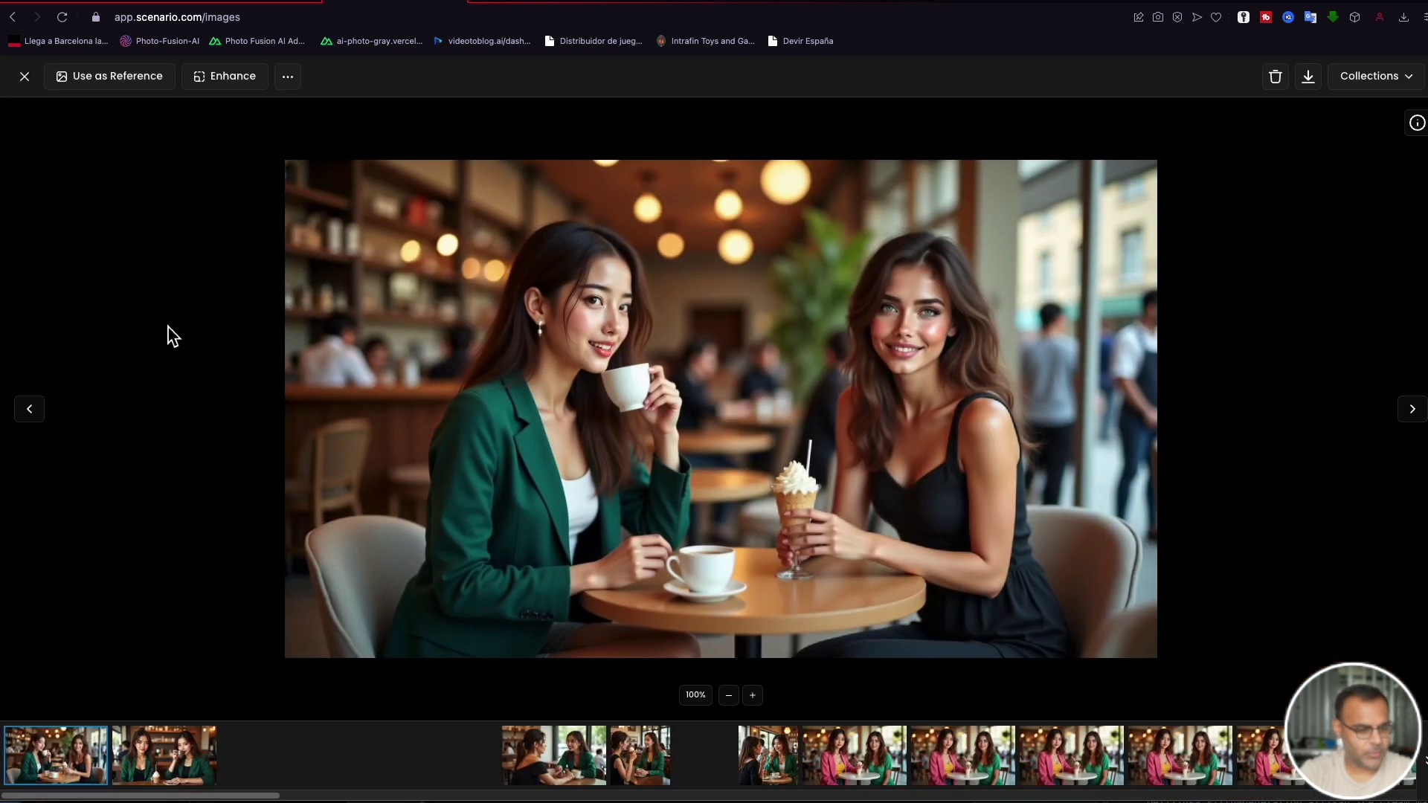
{"action": "left_click", "coordinate": [211, 78]}
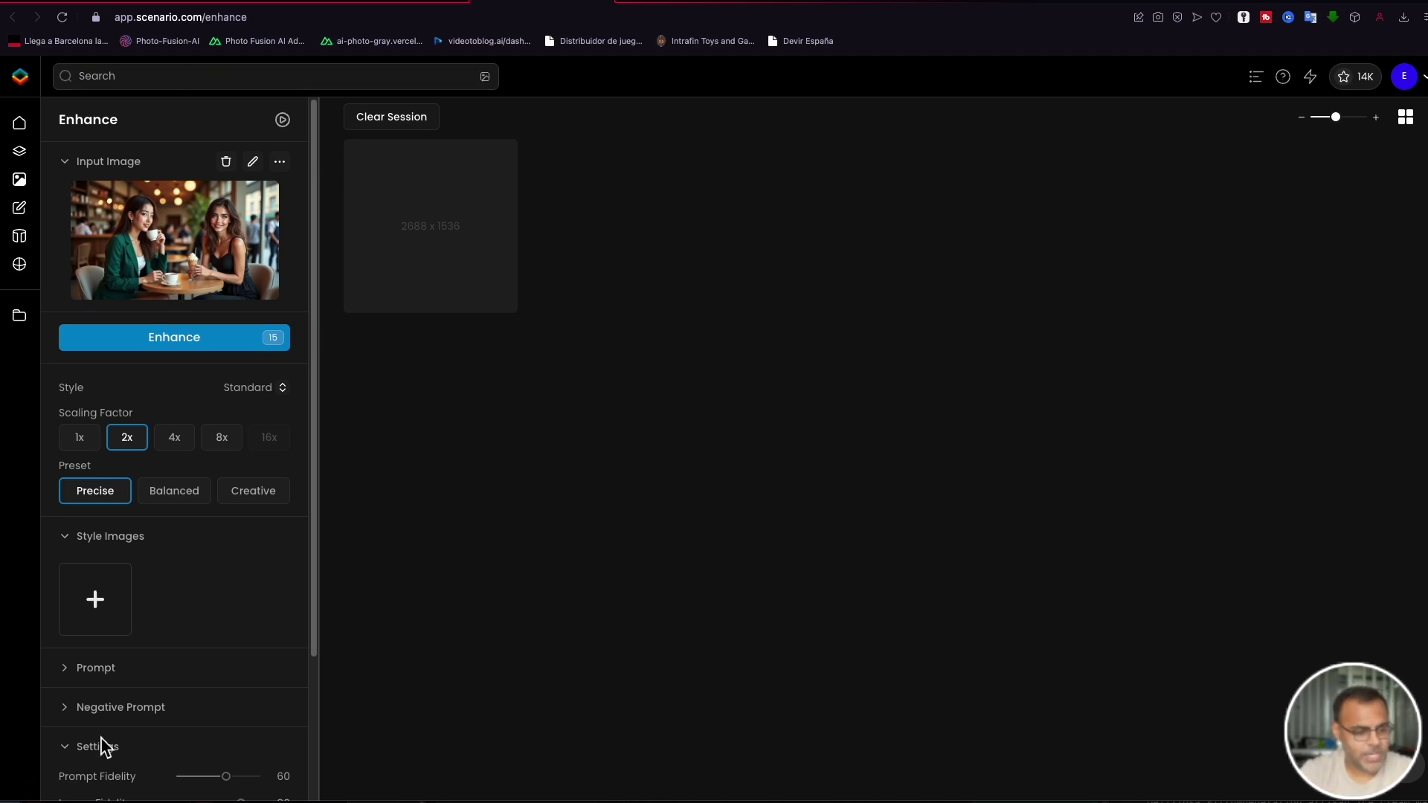
Step: Set the Enhance scaling factor to 1x
{"action": "left_click", "coordinate": [88, 443]}
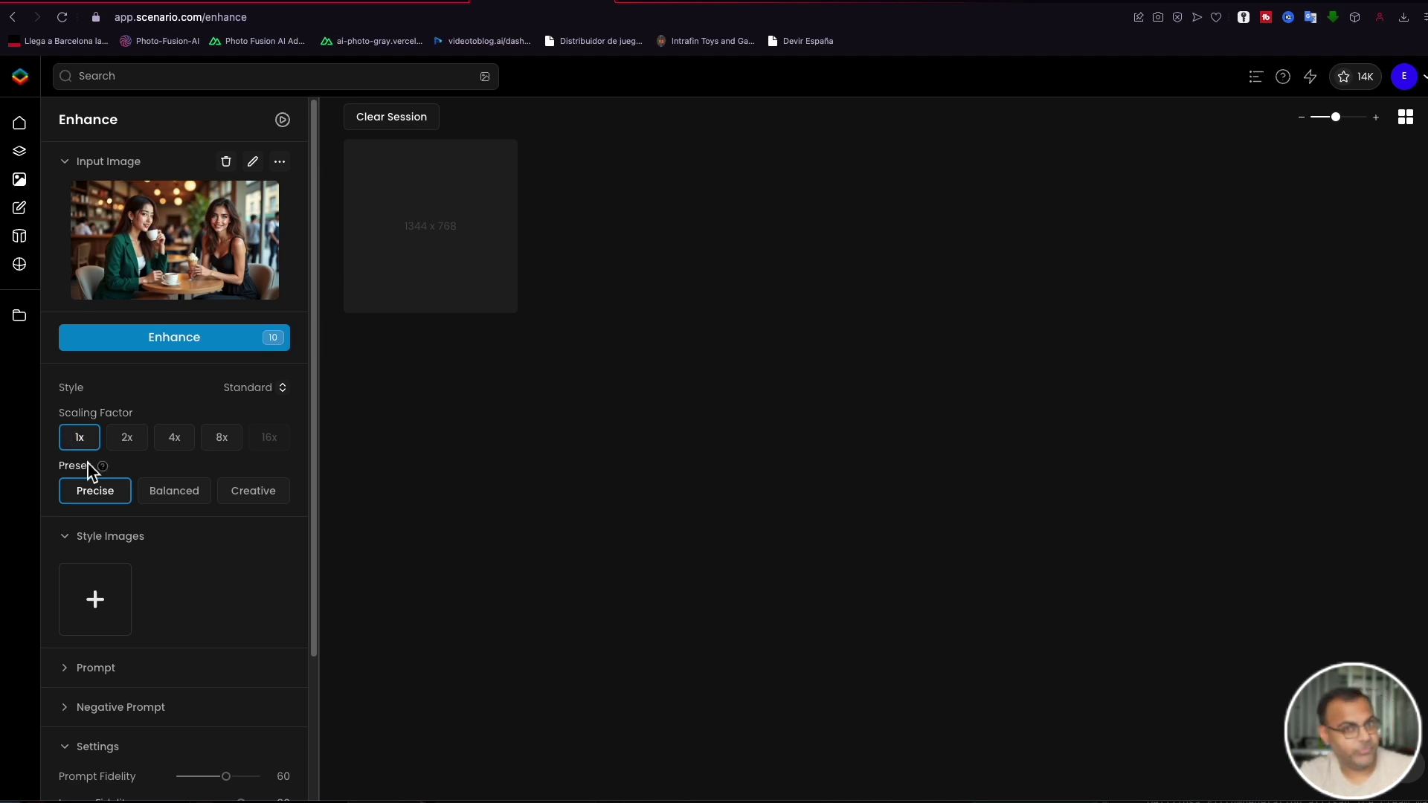
{"action": "scroll", "coordinate": [191, 370], "scroll_direction": "down", "scroll_amount": 2}
{"action": "scroll", "coordinate": [277, 373], "scroll_direction": "up", "scroll_amount": 2}
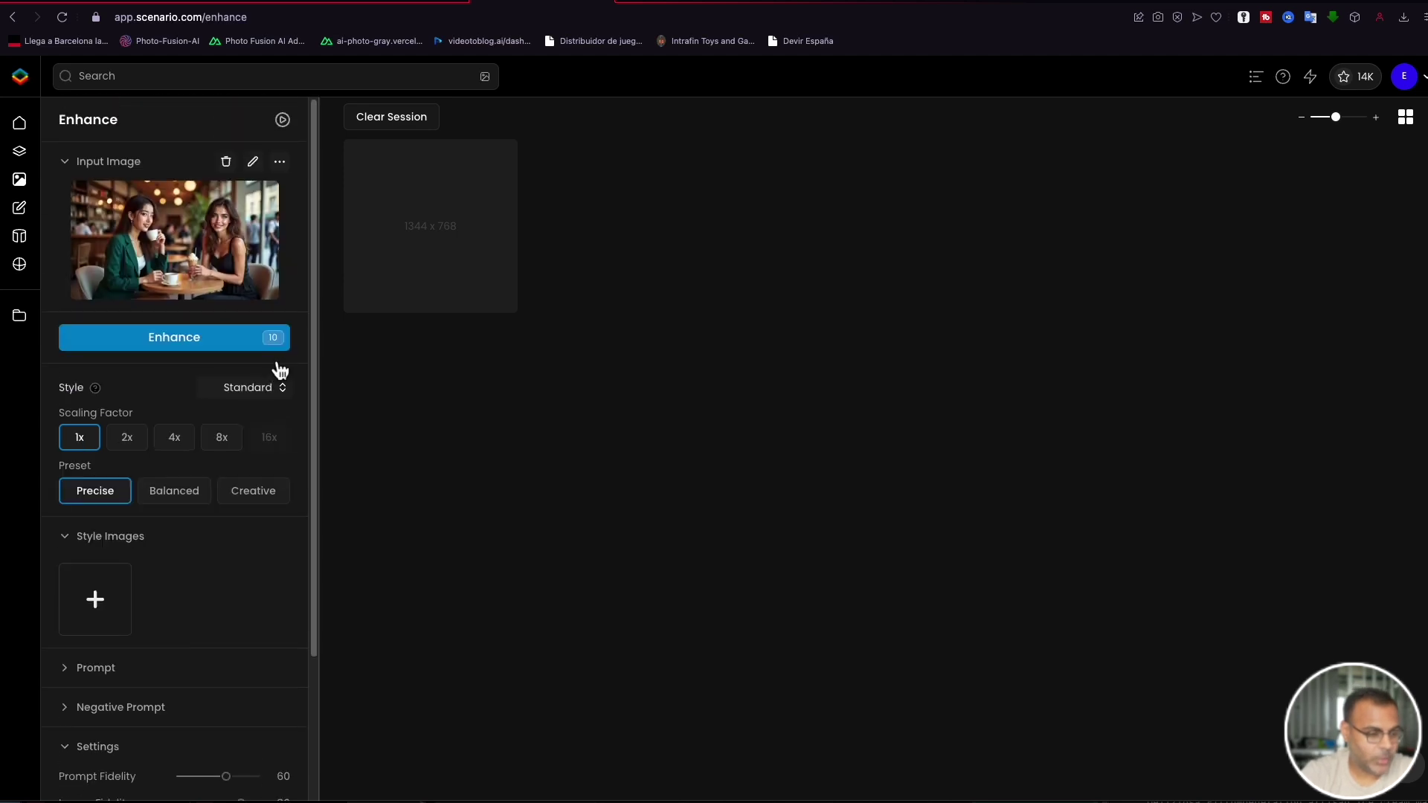
{"action": "scroll", "coordinate": [150, 386], "scroll_direction": "down", "scroll_amount": 1}
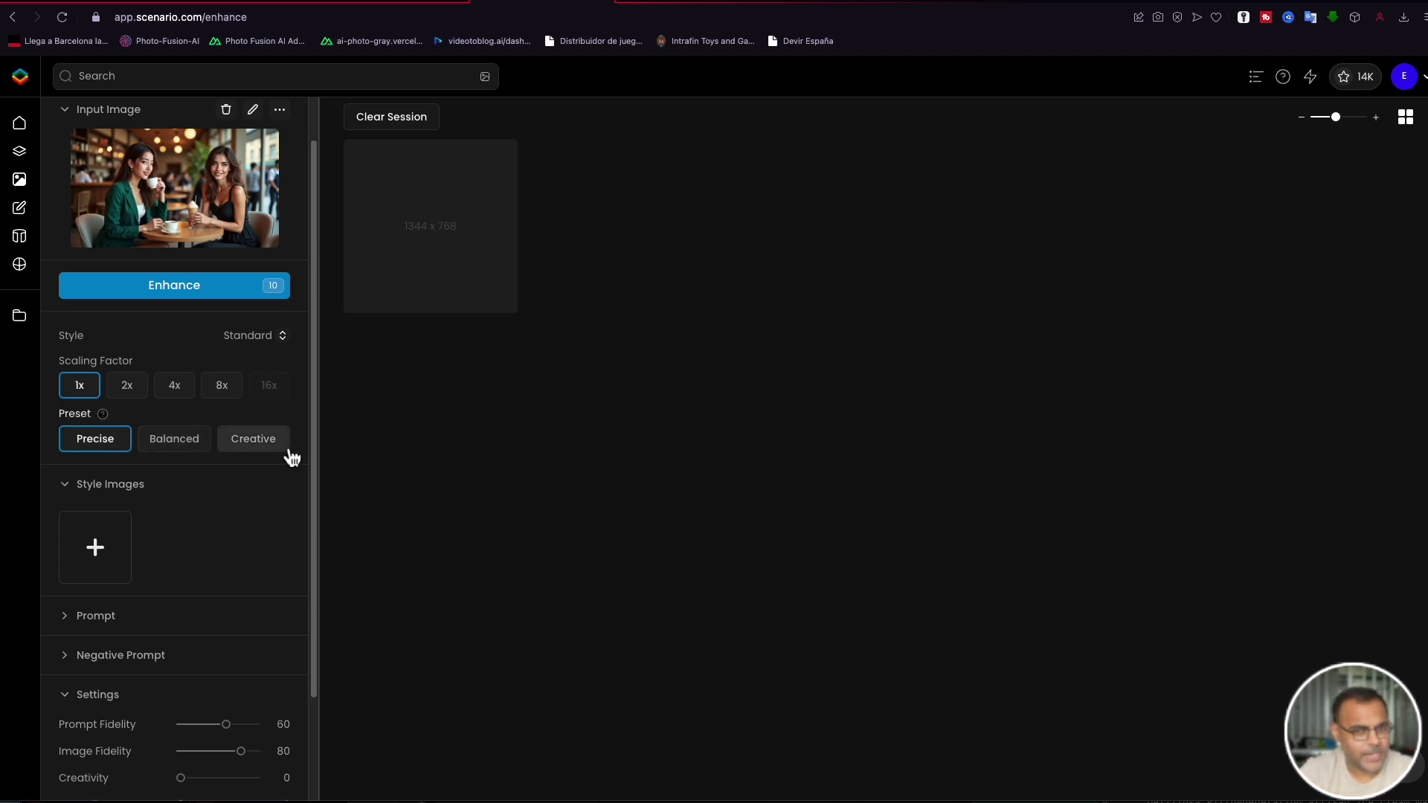
Step: Add the prompt line 'Carmen, A woman wearing a black dress enjoying an ice cream', keeping Standard style
{"action": "left_click", "coordinate": [217, 618]}
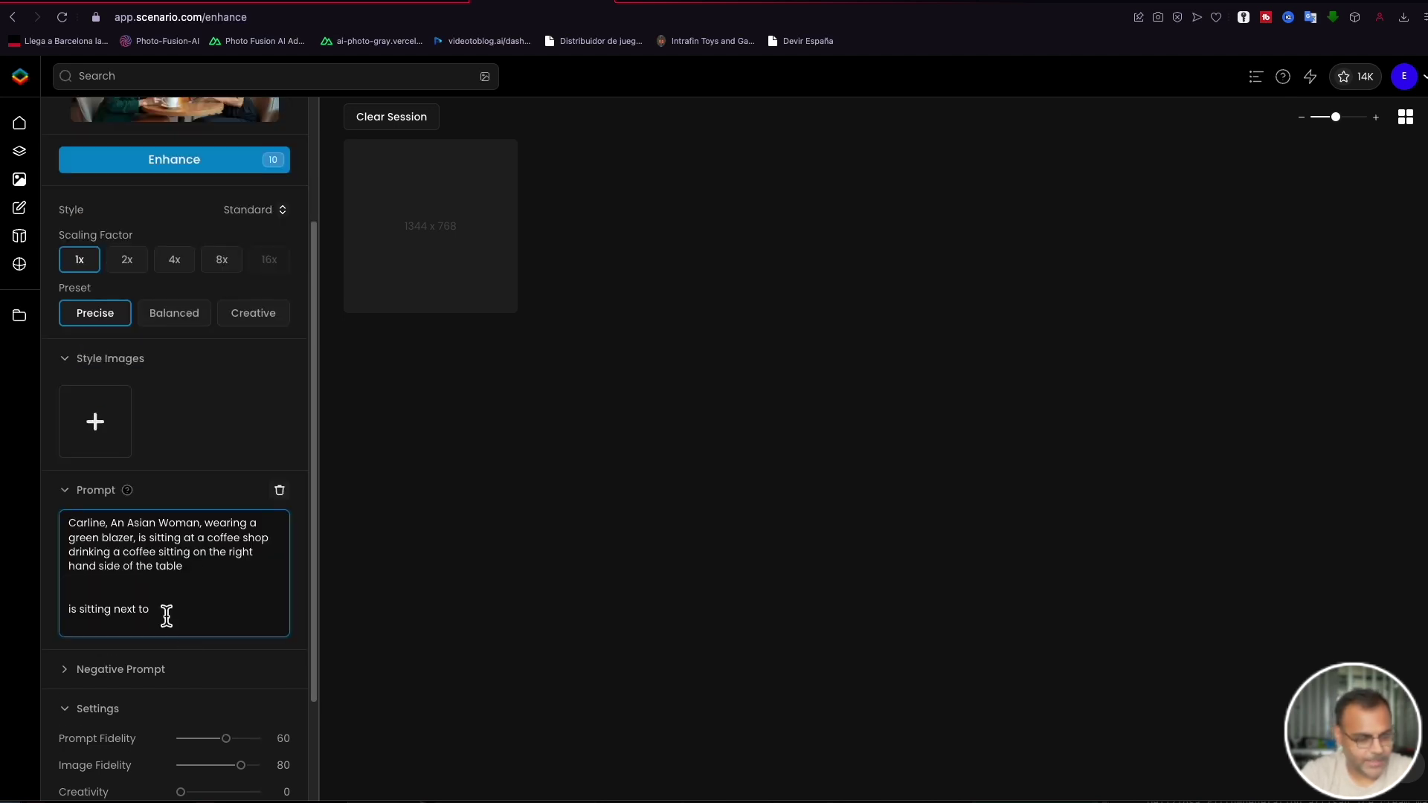
{"action": "key", "text": "Return"}
{"action": "type", "text": "Carmen,"}
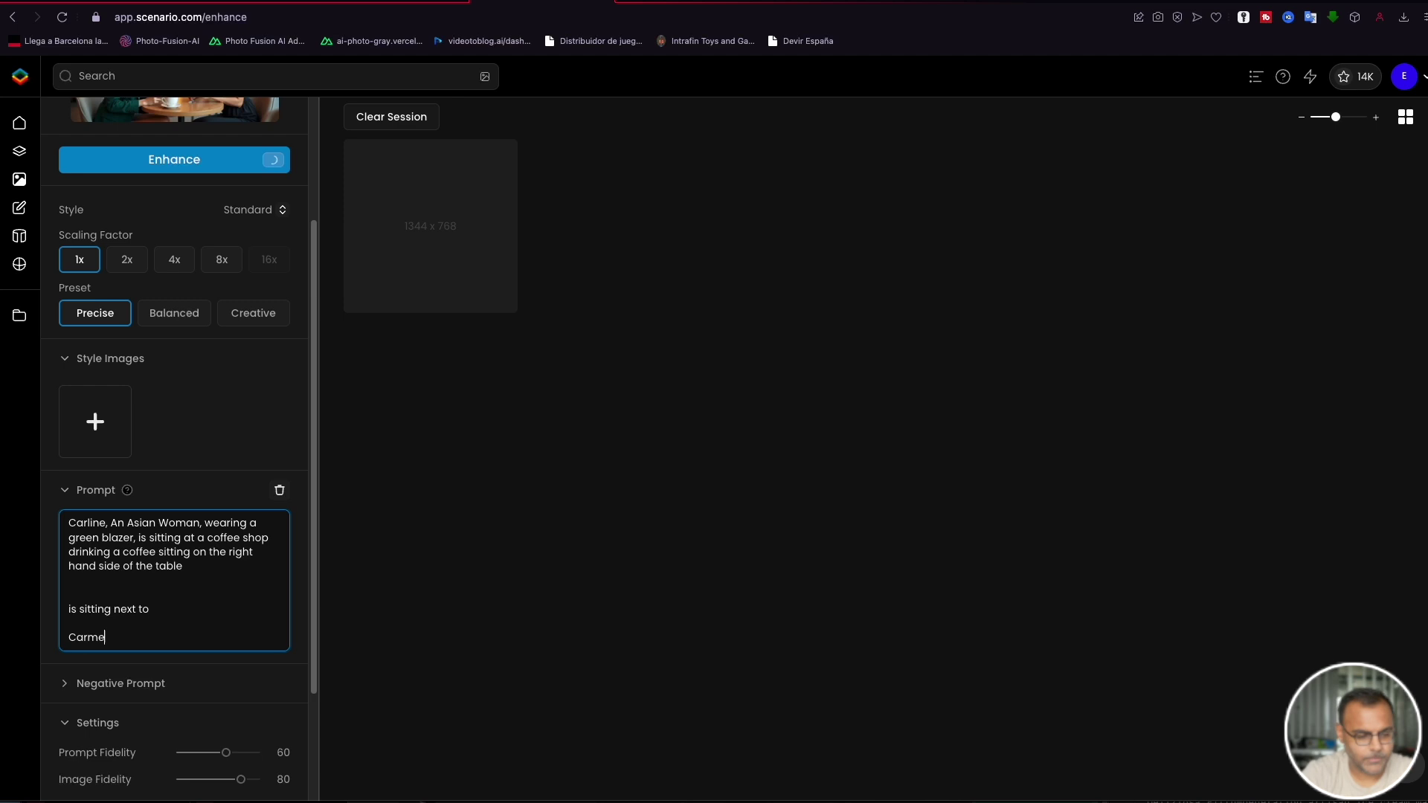
{"action": "type", "text": "A woman wearing a black dress enjoying an ice cream"}
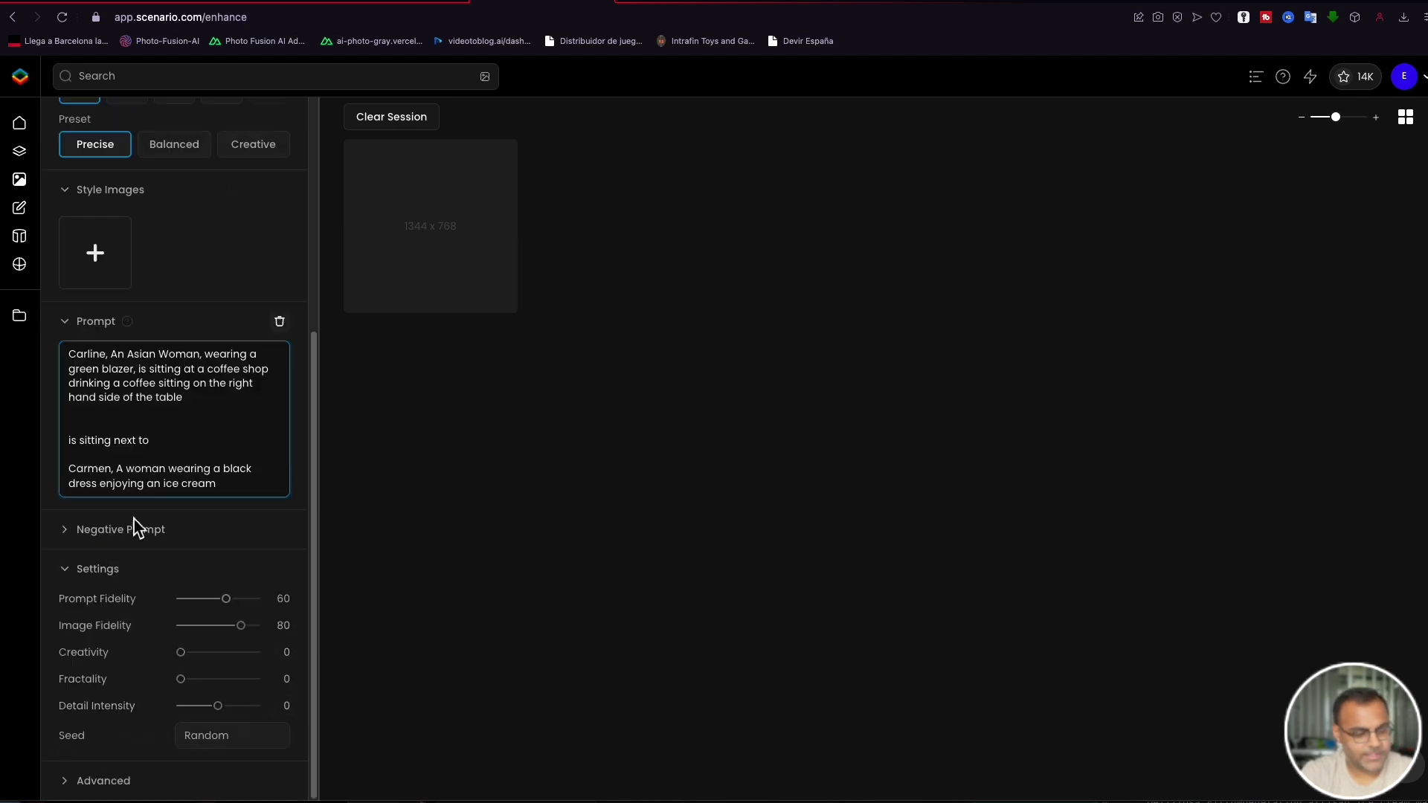
{"action": "scroll", "coordinate": [179, 654], "scroll_direction": "up", "scroll_amount": 5}
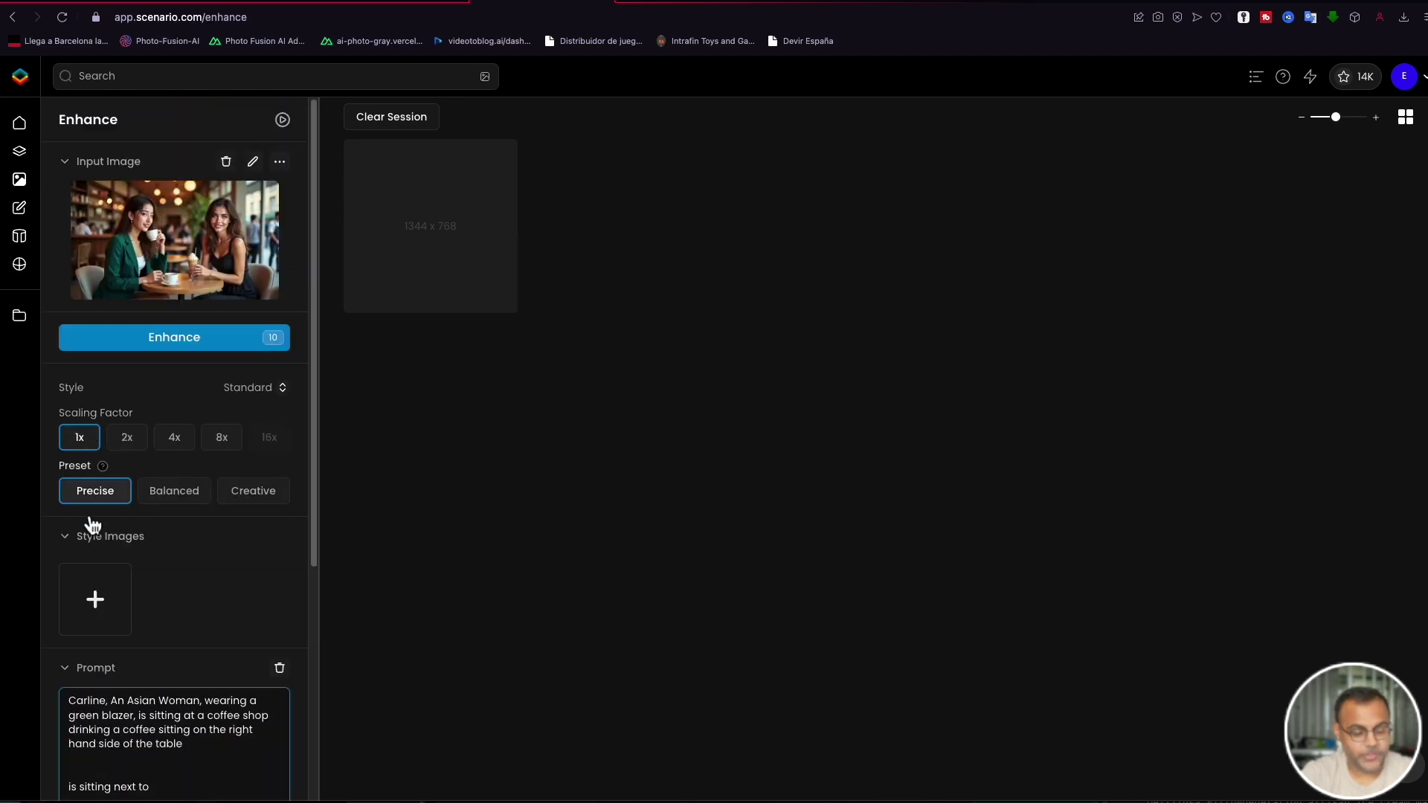
{"action": "left_click", "coordinate": [282, 396]}
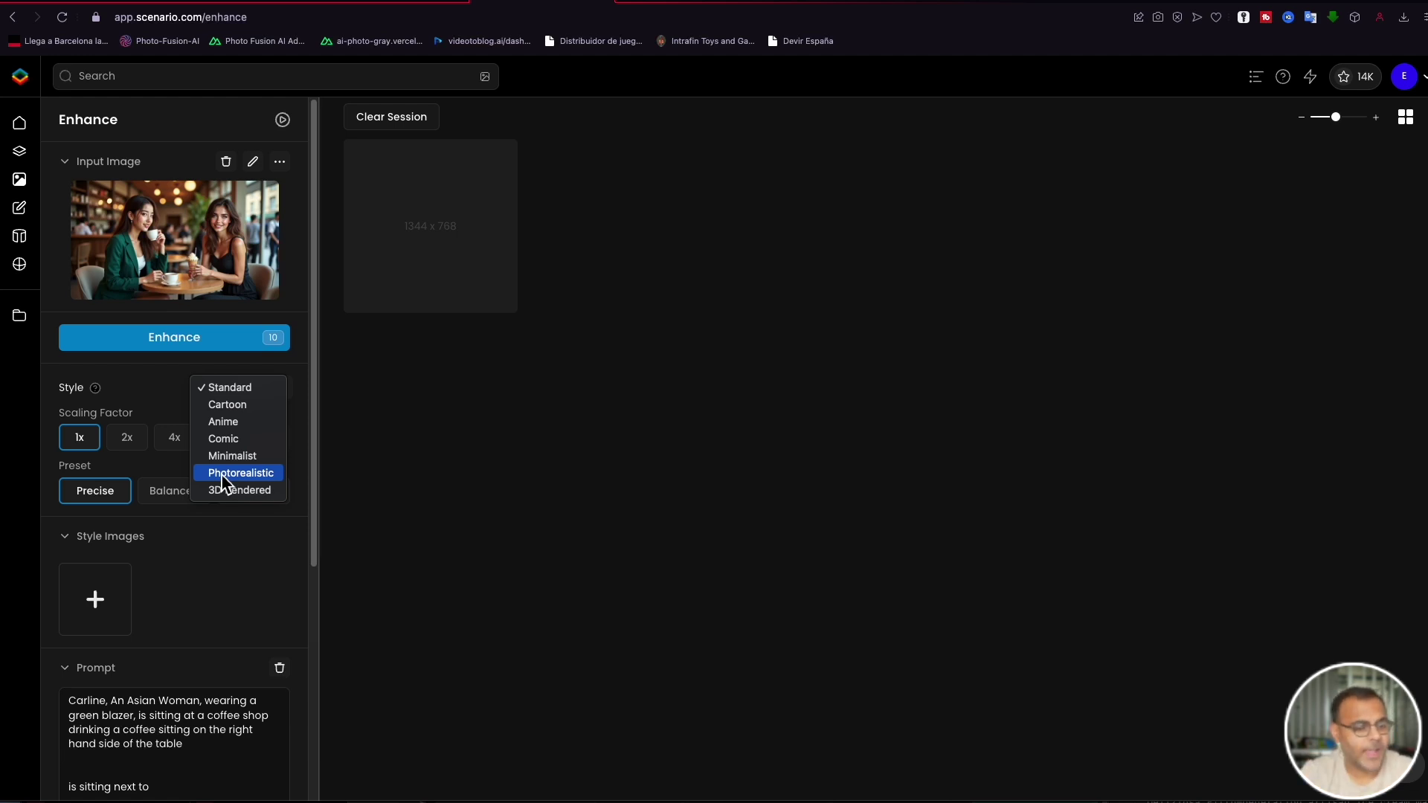
{"action": "left_click", "coordinate": [224, 388]}
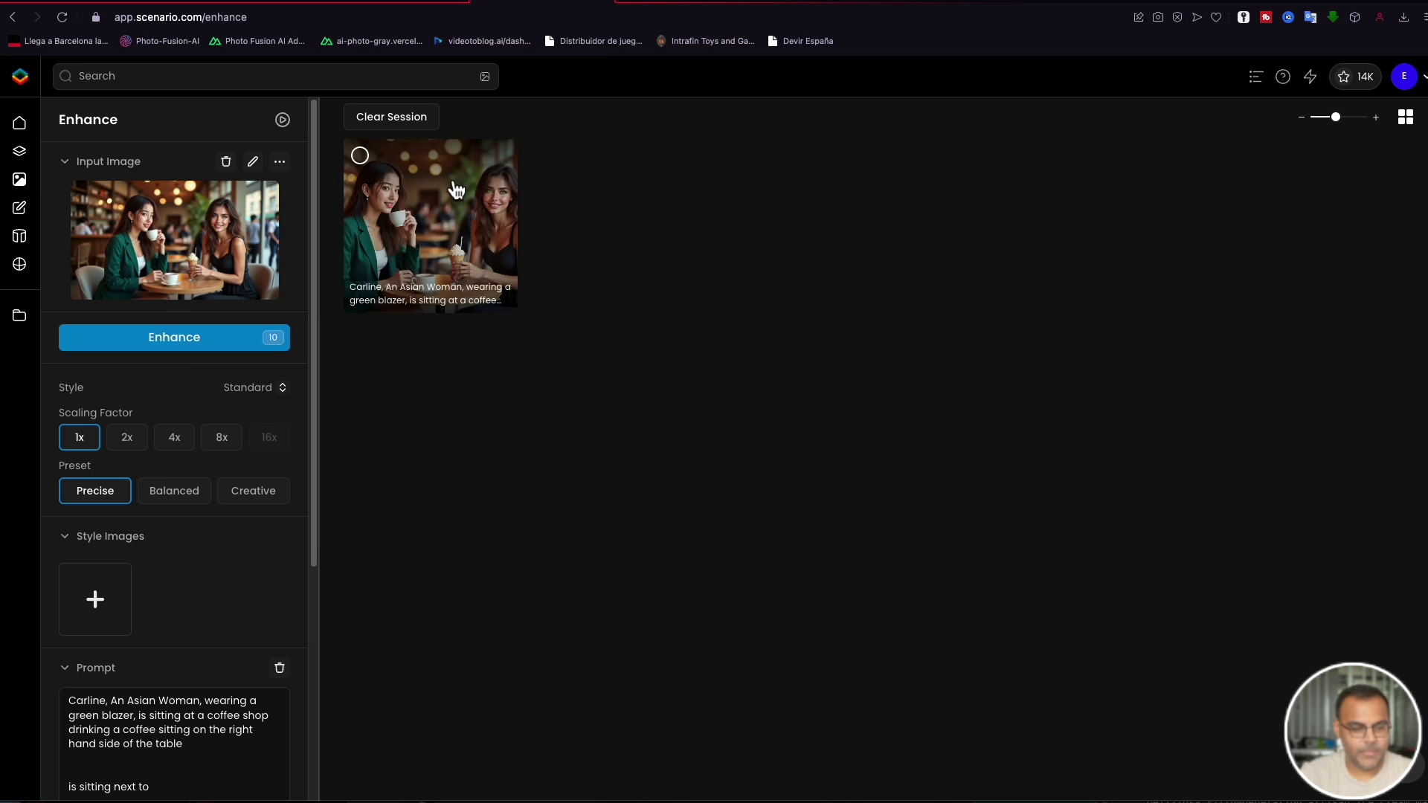
{"action": "left_click", "coordinate": [453, 194]}
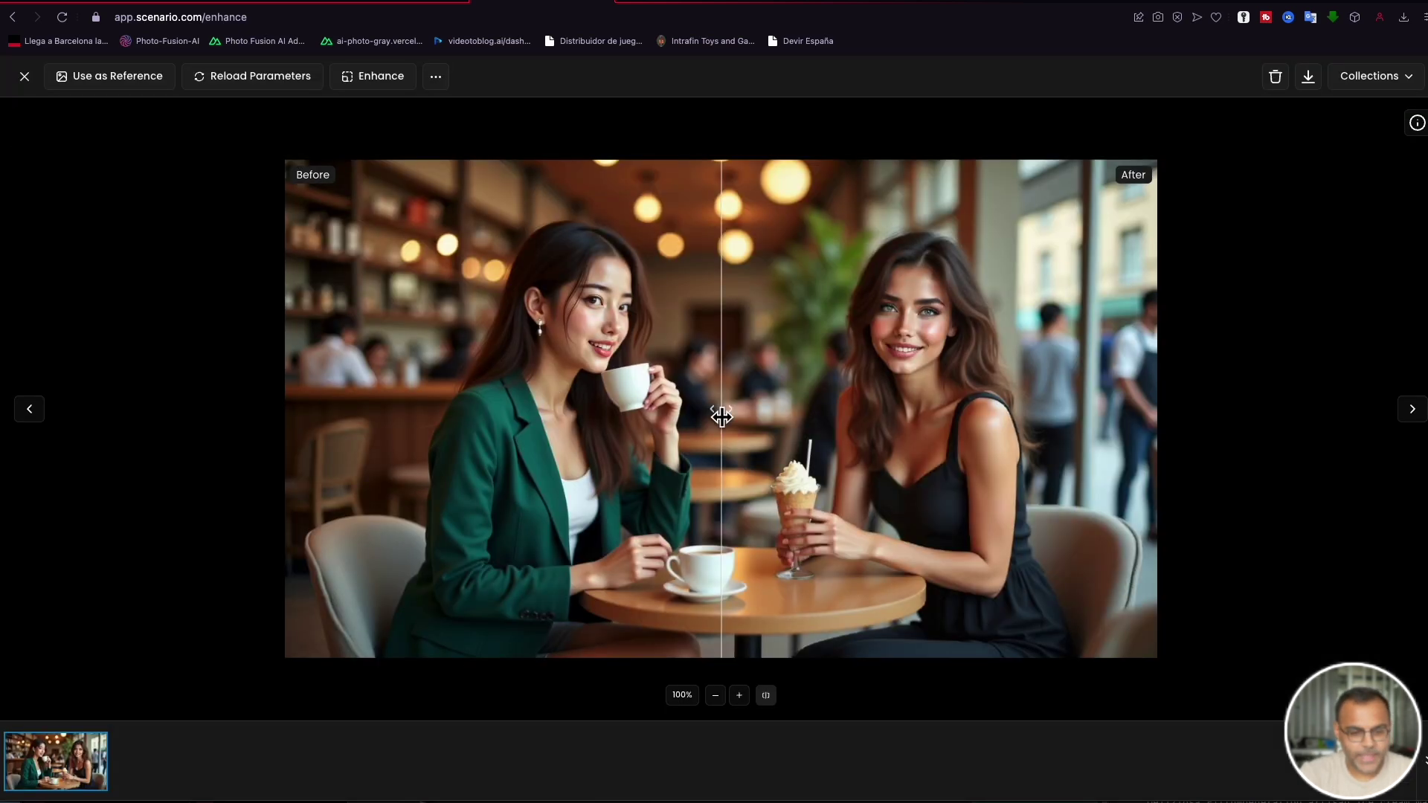
{"action": "left_click_drag", "start_coordinate": [729, 404], "coordinate": [760, 417]}
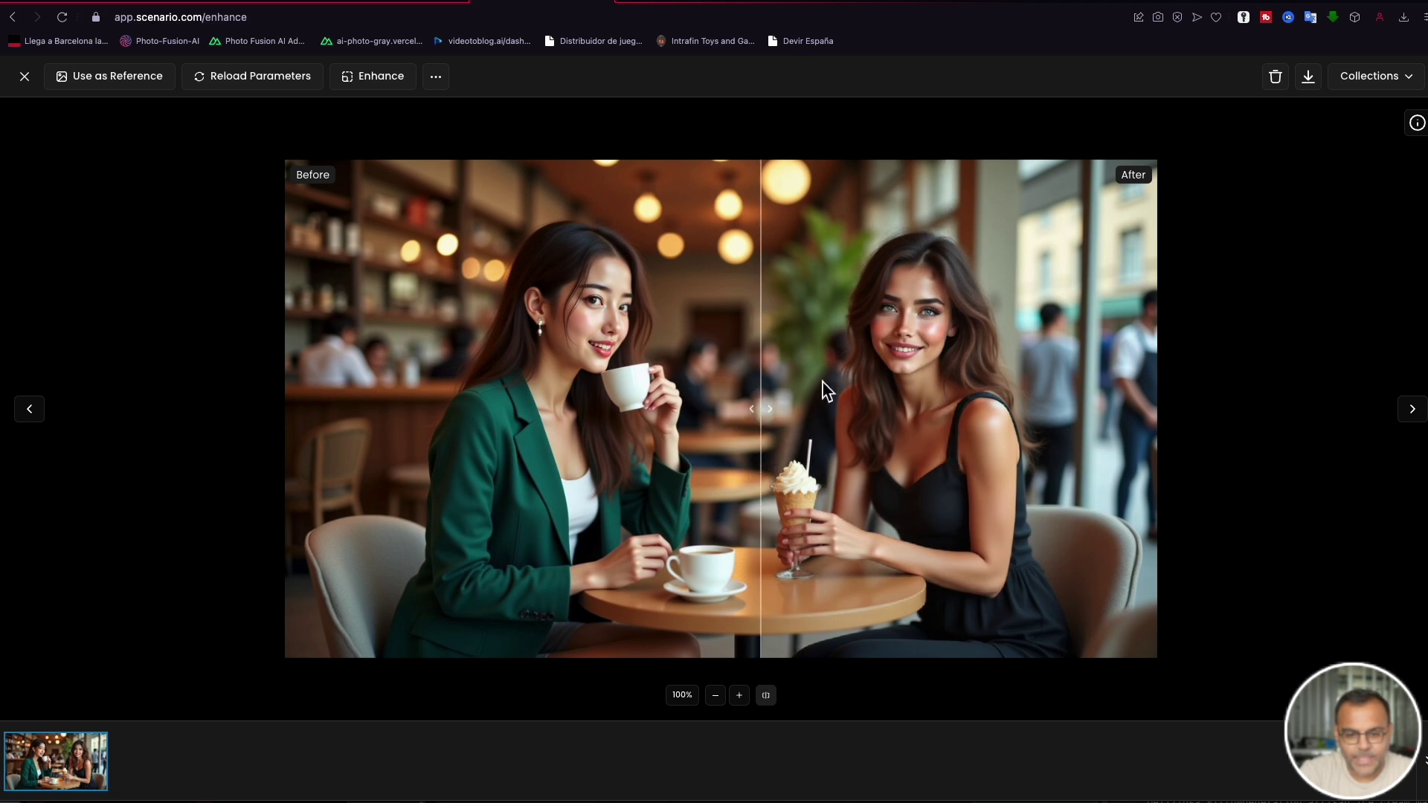
{"action": "scroll", "coordinate": [936, 364], "scroll_direction": "up", "scroll_amount": 3}
{"action": "scroll", "coordinate": [936, 364], "scroll_direction": "up", "scroll_amount": 2}
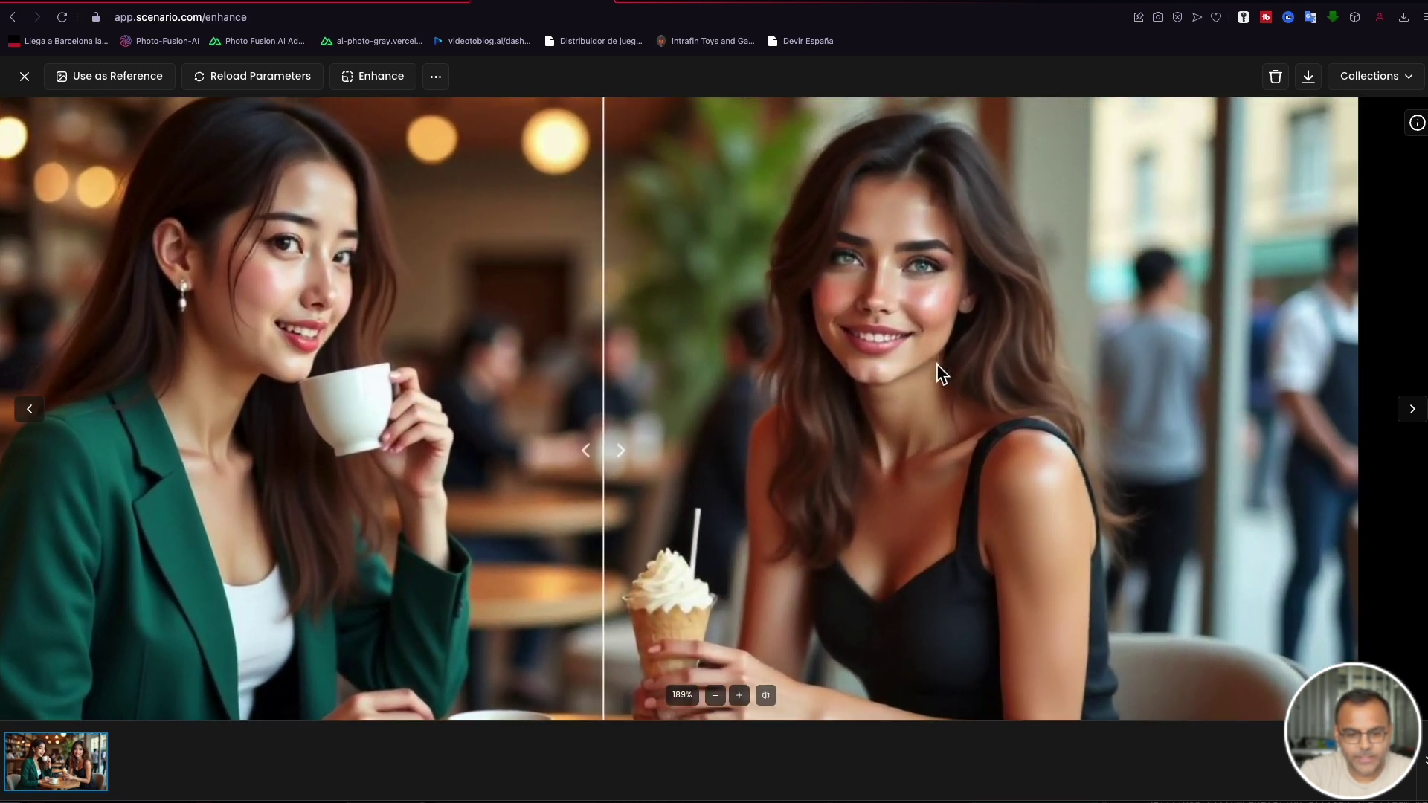
{"action": "left_click_drag", "start_coordinate": [939, 349], "coordinate": [157, 439]}
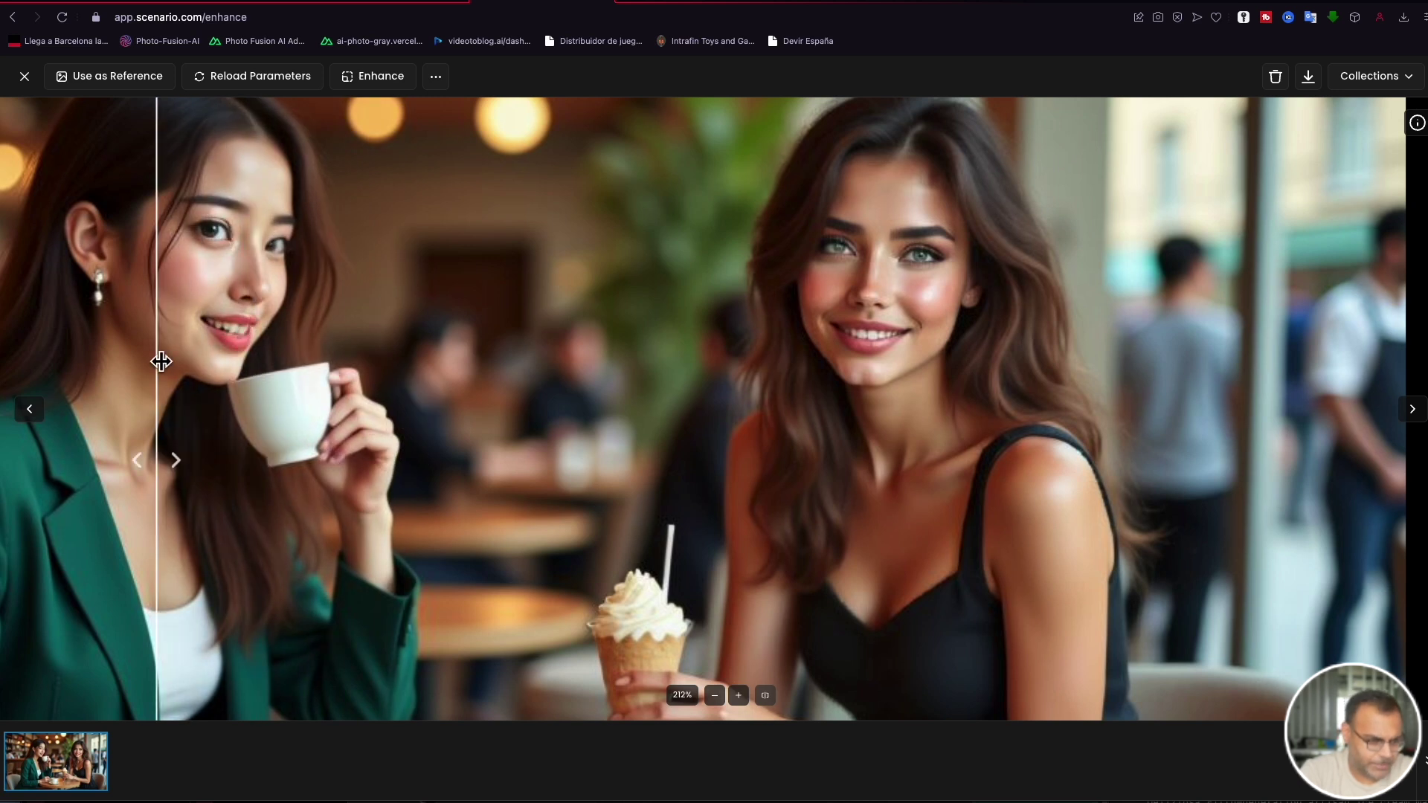
{"action": "left_click_drag", "start_coordinate": [159, 367], "coordinate": [1052, 387]}
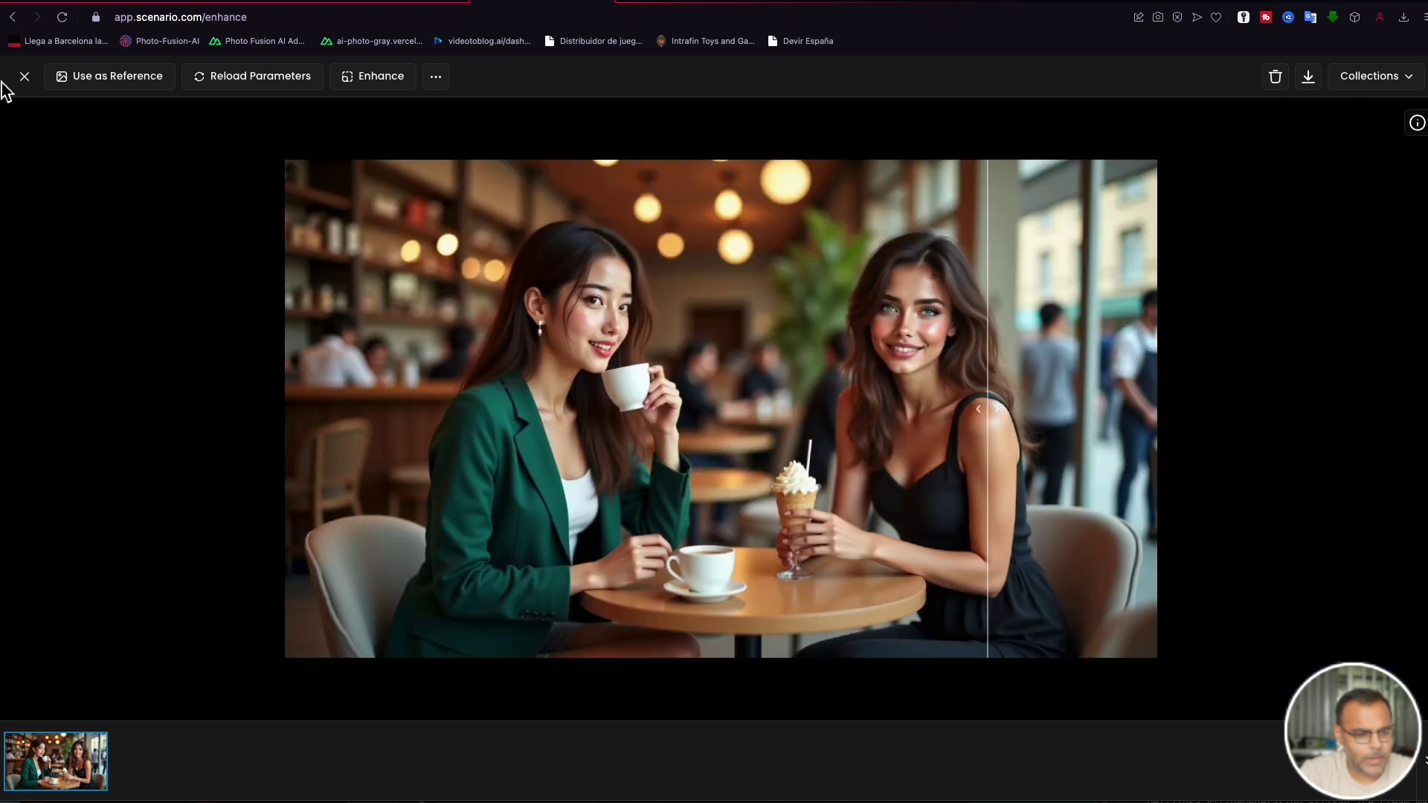
{"action": "left_click", "coordinate": [25, 76]}
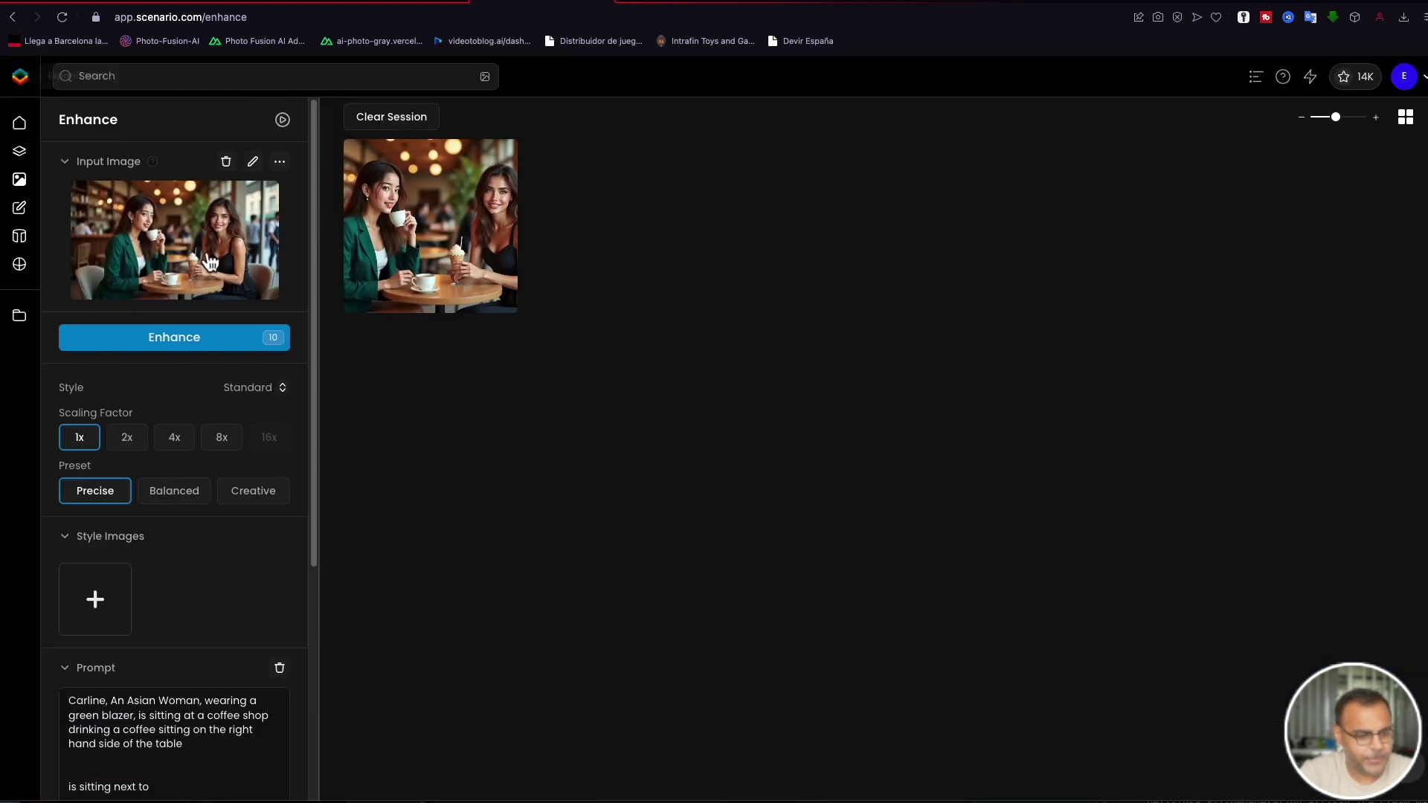
Step: Enhance the café image at 2x scaling and open the new result
{"action": "left_click", "coordinate": [131, 445]}
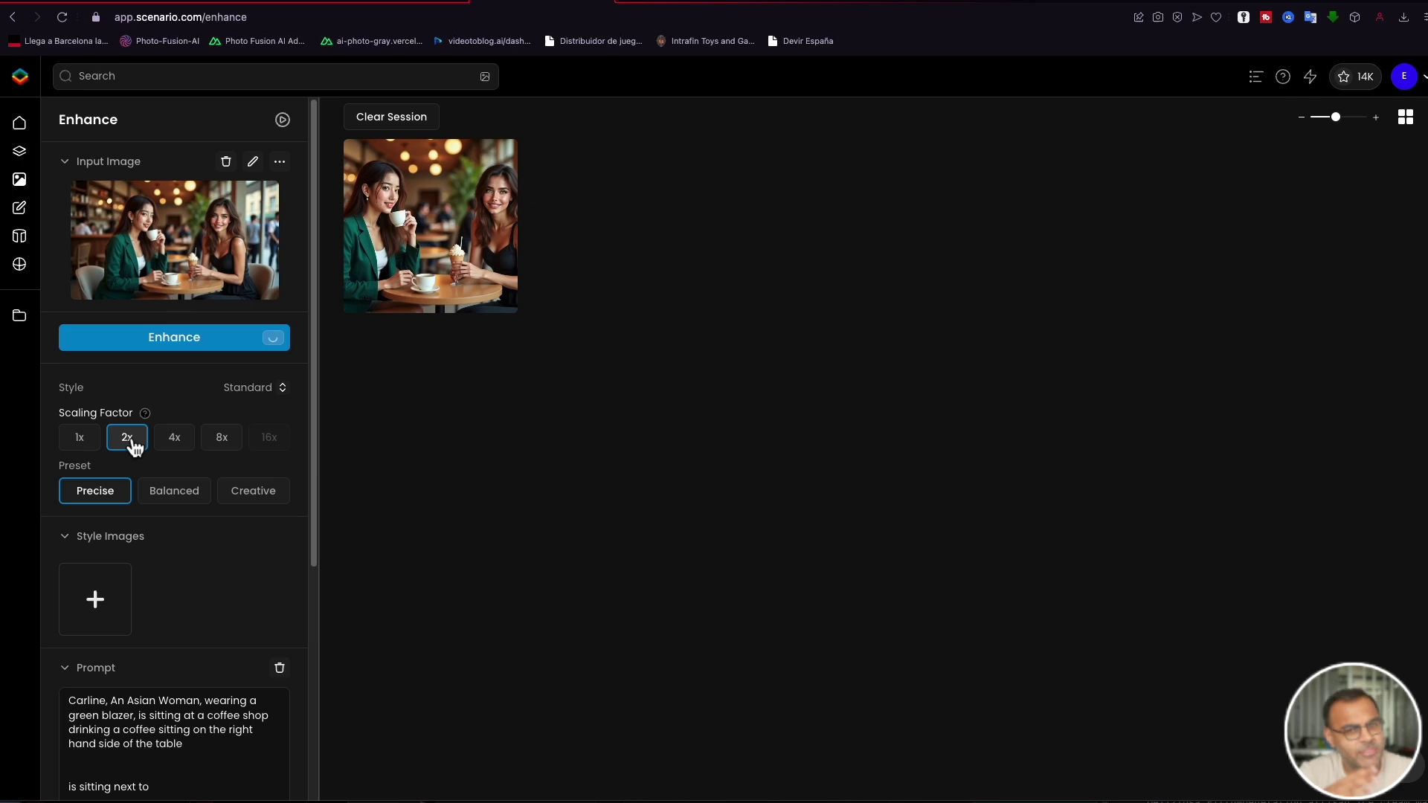
{"action": "left_click", "coordinate": [186, 340]}
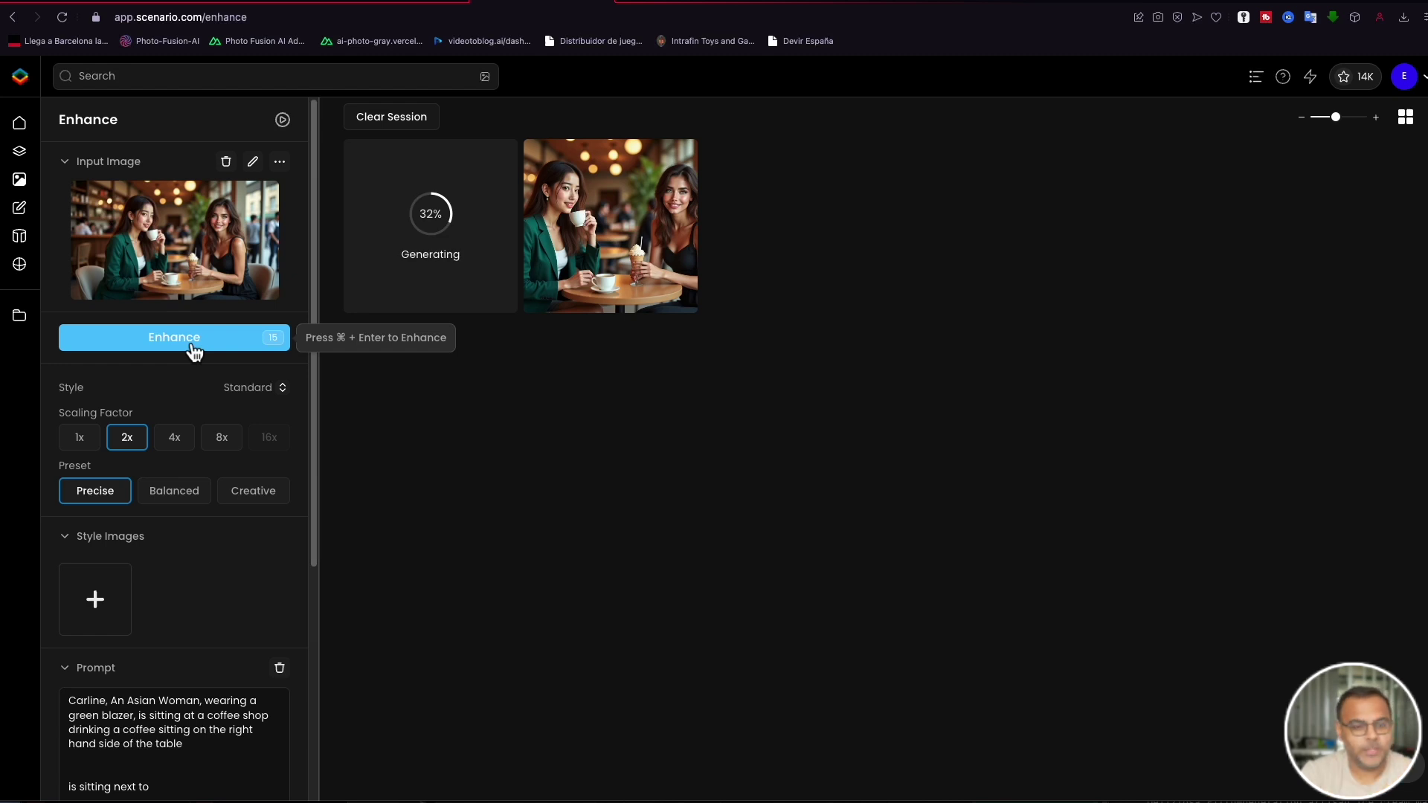
{"action": "left_click", "coordinate": [355, 277]}
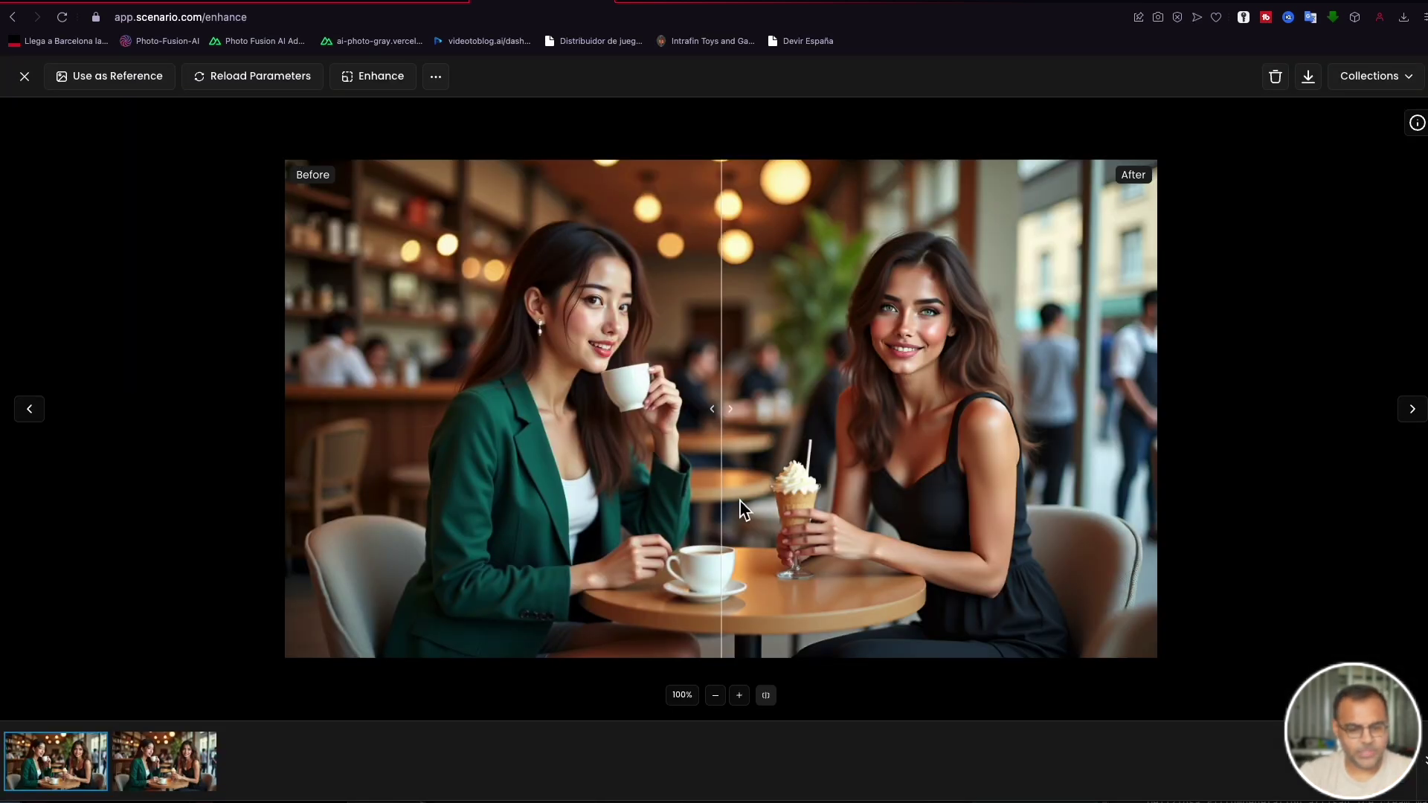
Step: Compare Before/After on both faces while zoomed in, then close the viewer
{"action": "scroll", "coordinate": [739, 499], "scroll_direction": "up", "scroll_amount": 5}
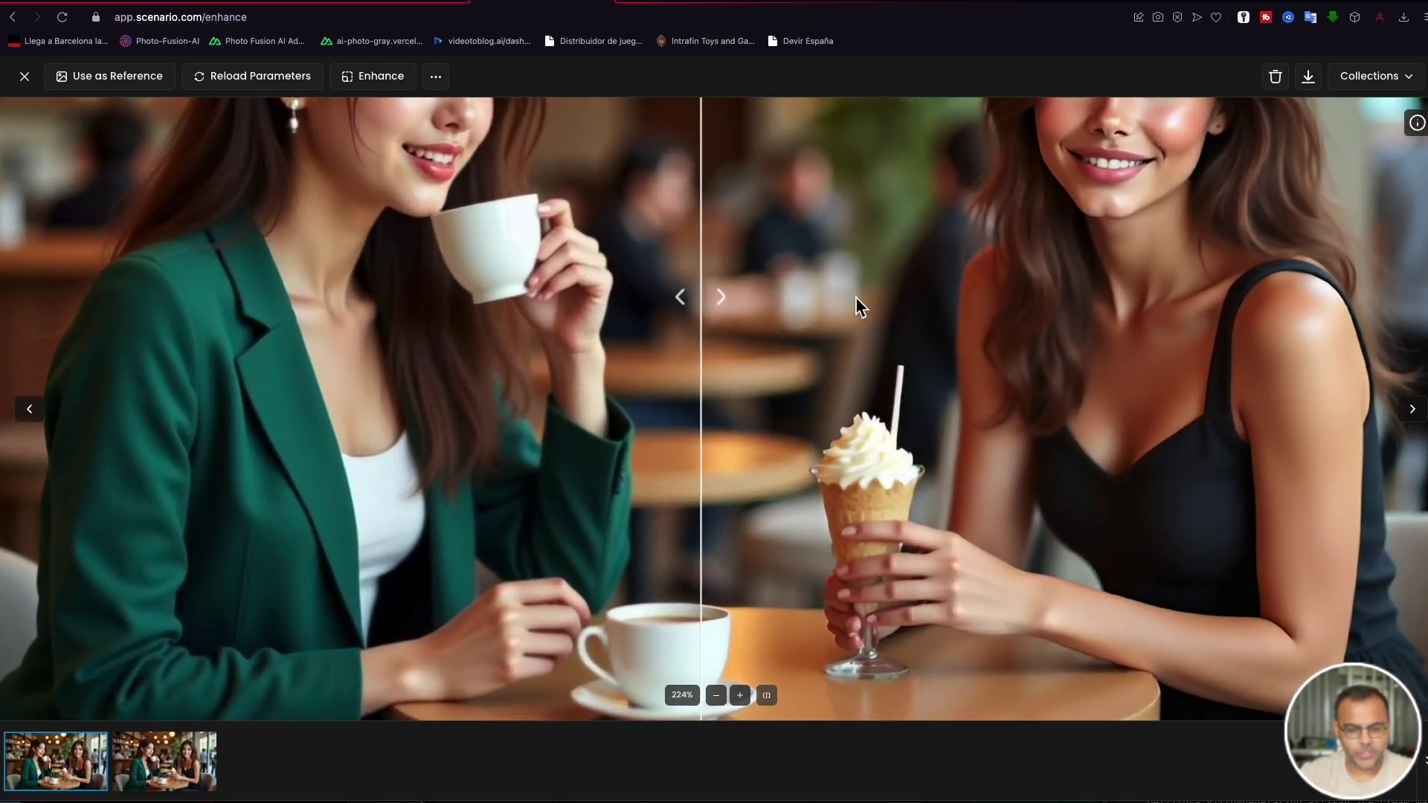
{"action": "scroll", "coordinate": [856, 297], "scroll_direction": "up", "scroll_amount": 3}
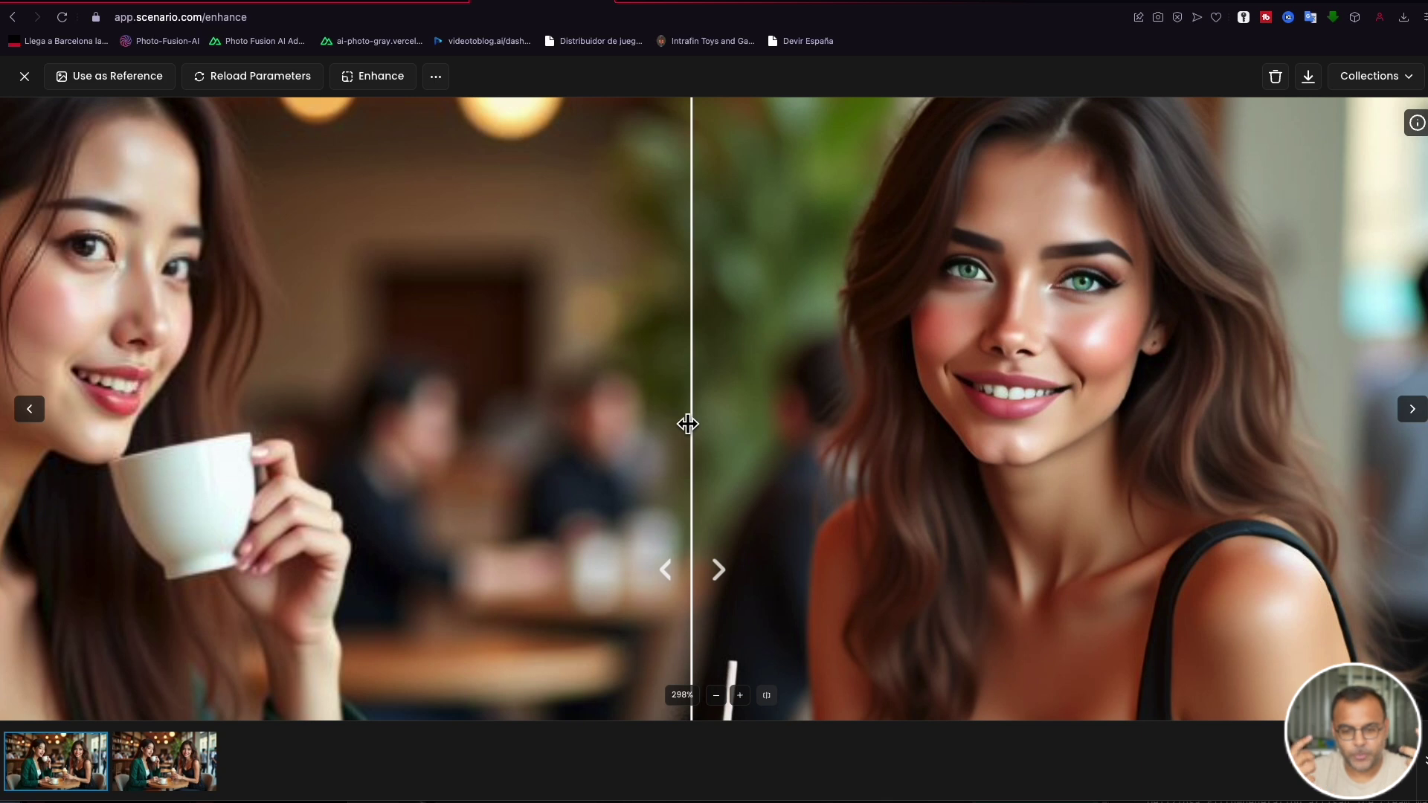
{"action": "left_click_drag", "start_coordinate": [688, 424], "coordinate": [22, 331]}
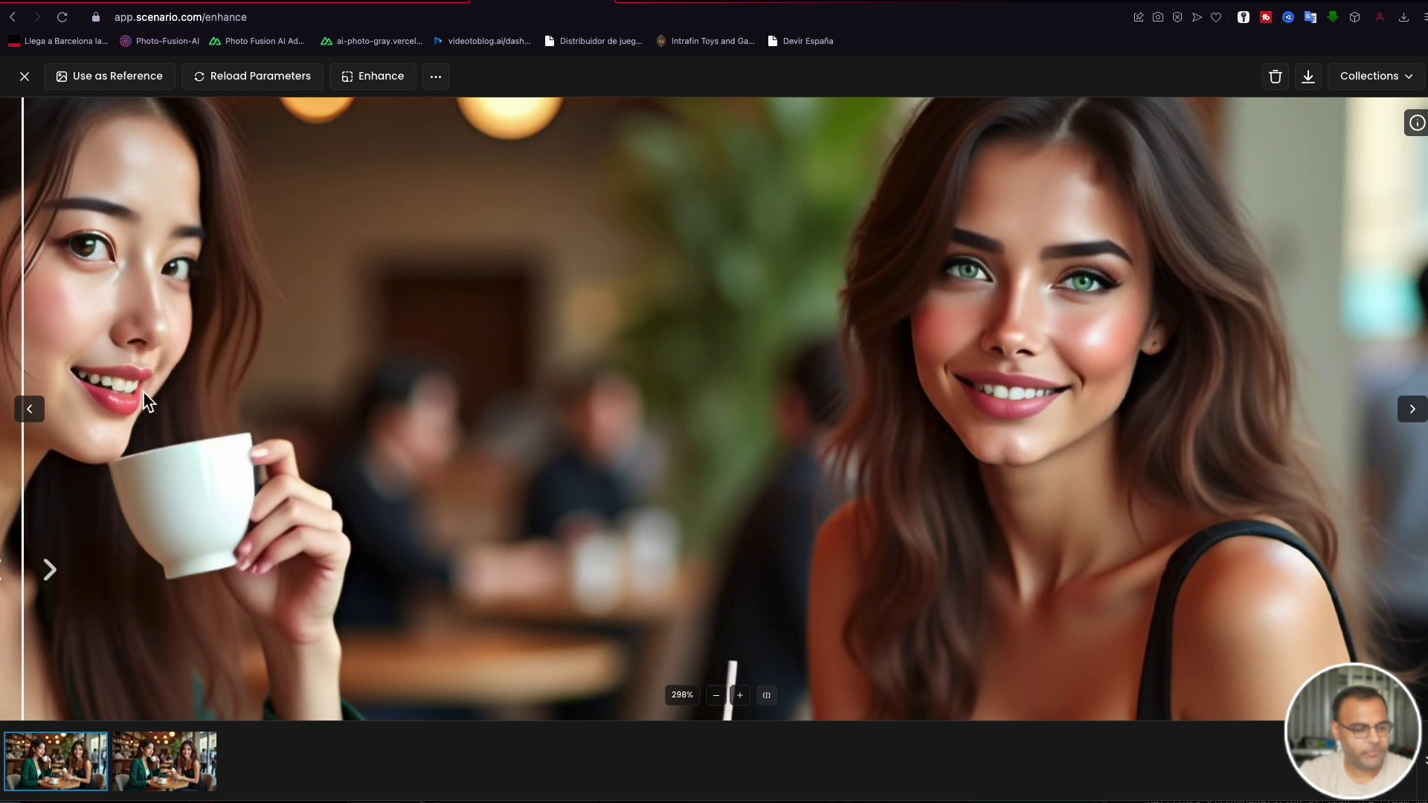
{"action": "left_click_drag", "start_coordinate": [20, 249], "coordinate": [489, 340]}
{"action": "scroll", "coordinate": [636, 397], "scroll_direction": "down", "scroll_amount": 10}
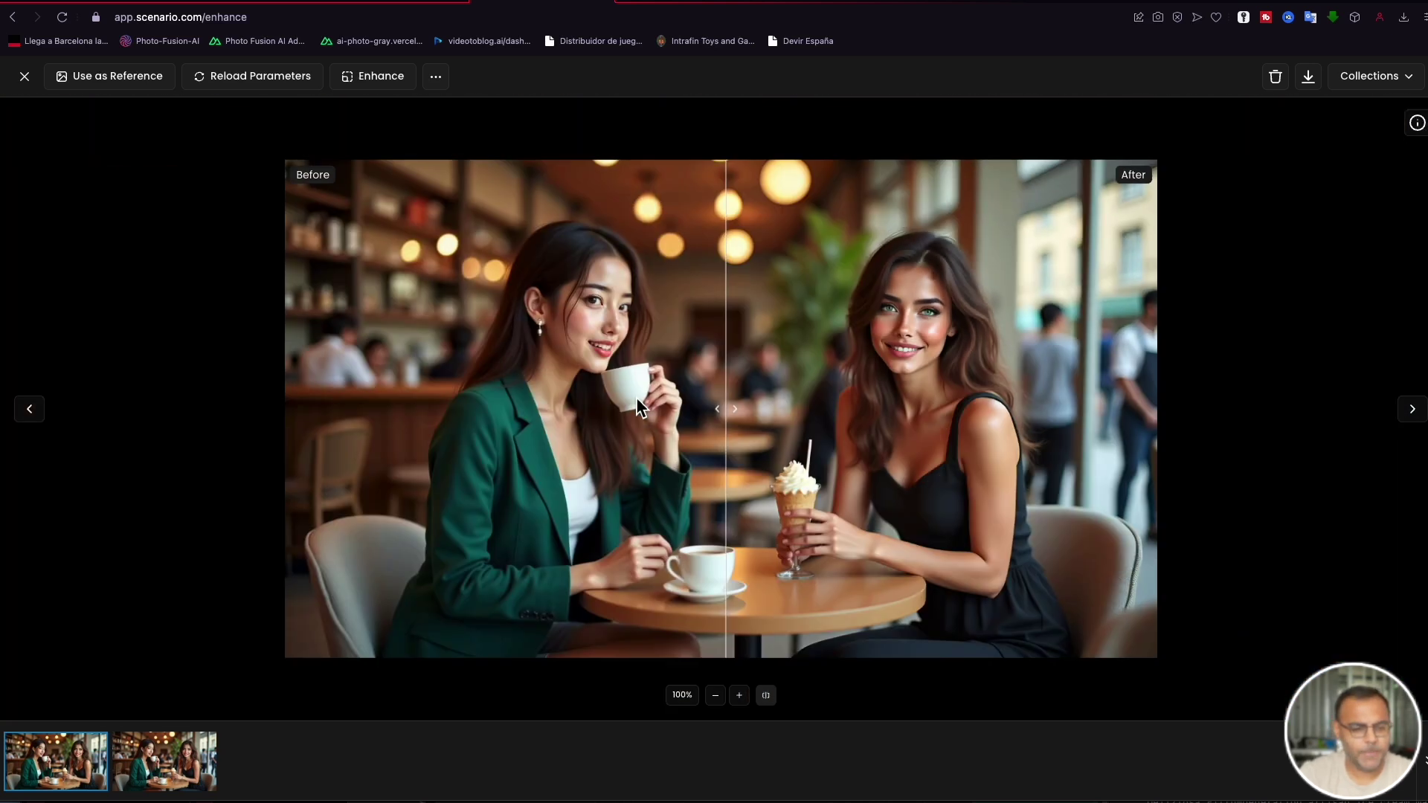
{"action": "left_click", "coordinate": [25, 78]}
Step: Expand the Negative Prompt section in the Enhance settings, leaving its field blank
{"action": "scroll", "coordinate": [153, 548], "scroll_direction": "down", "scroll_amount": 2}
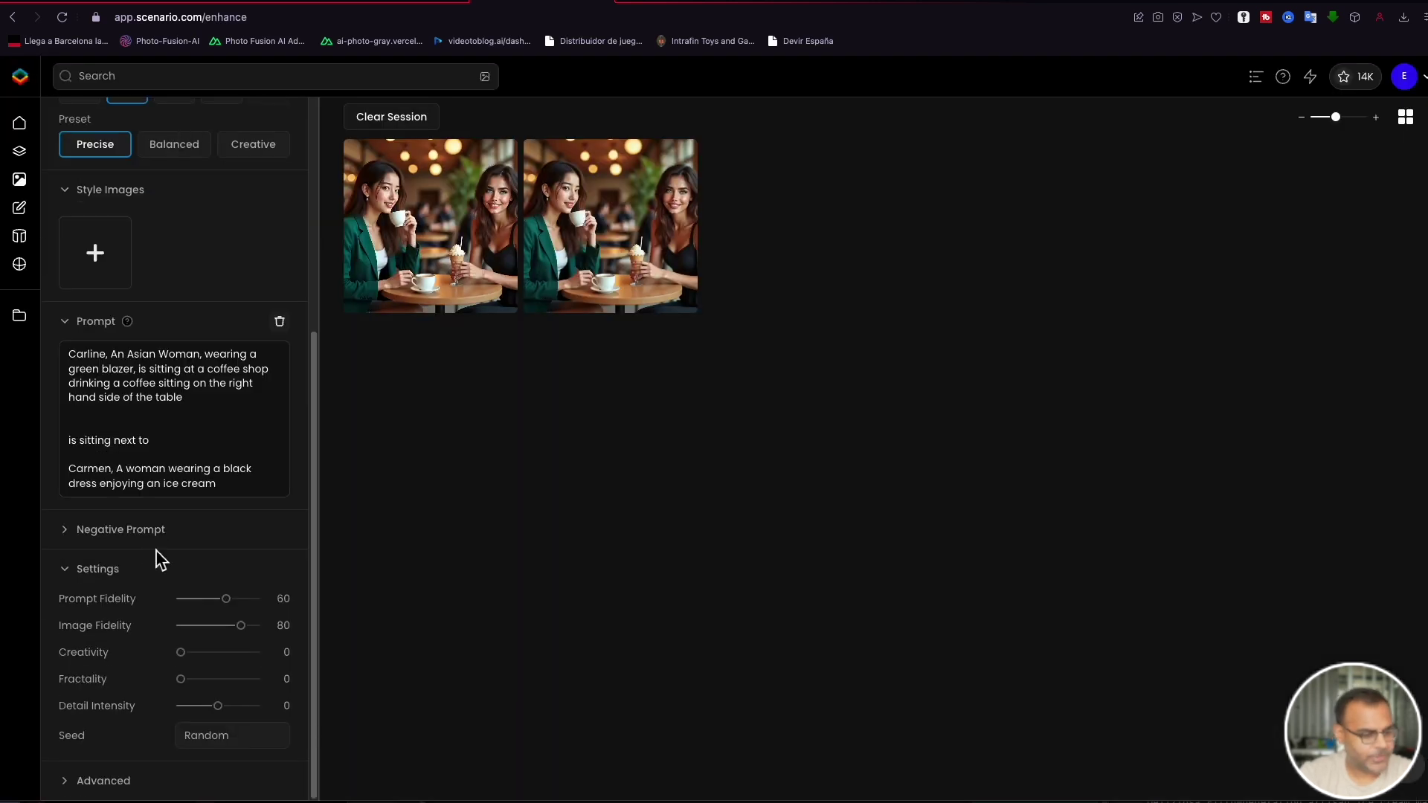
{"action": "left_click", "coordinate": [156, 551]}
{"action": "scroll", "coordinate": [173, 620], "scroll_direction": "down", "scroll_amount": 2}
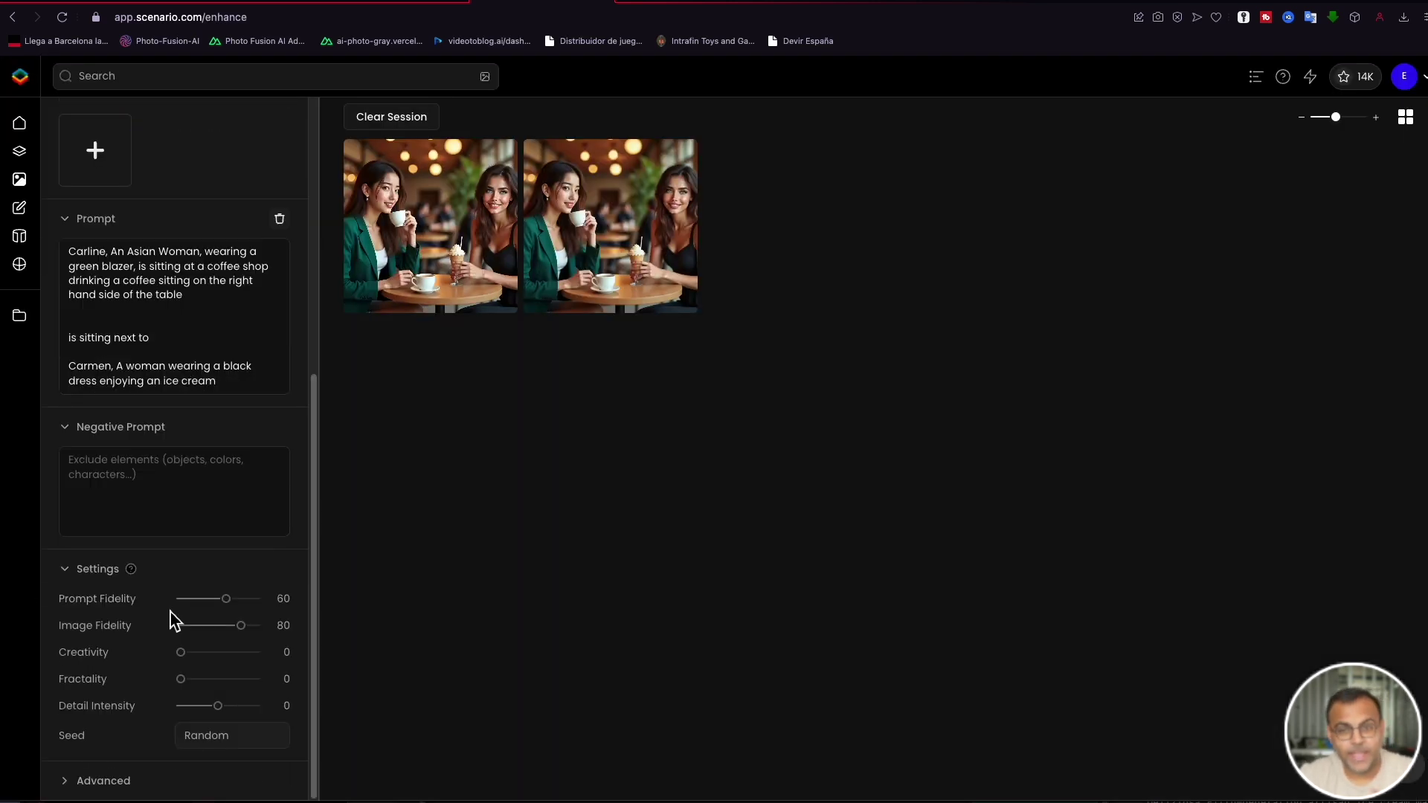